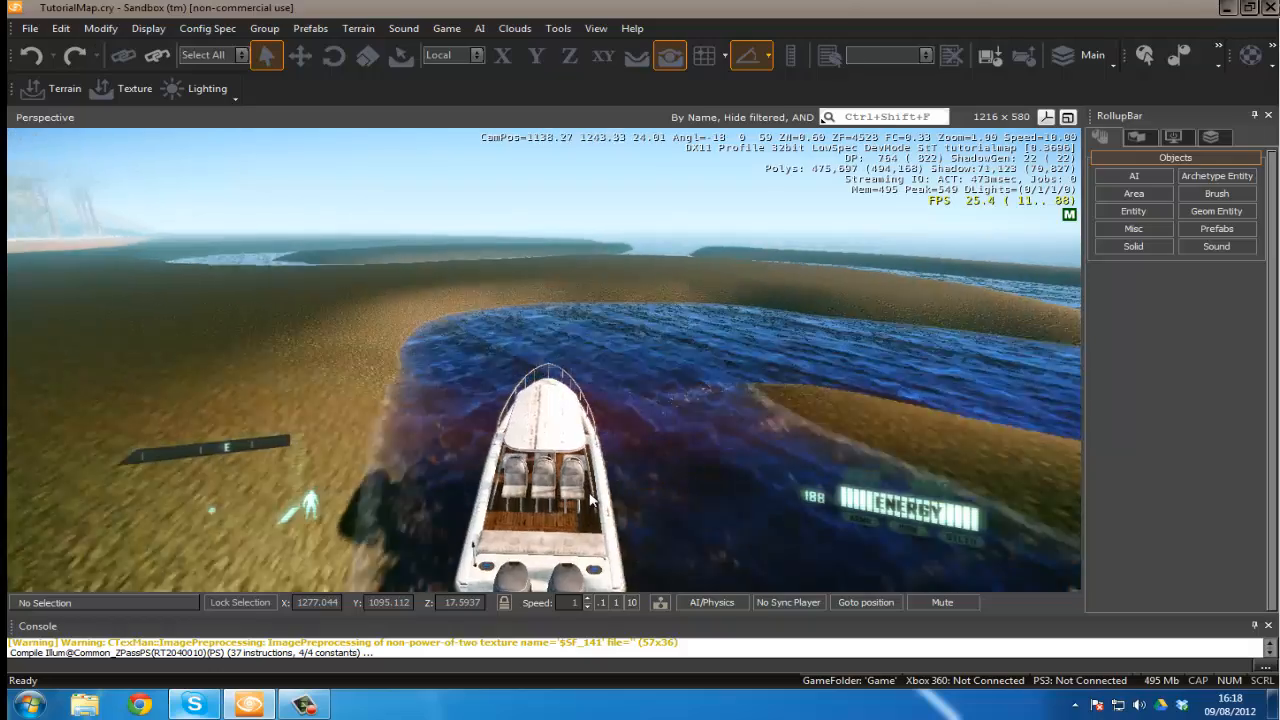
# - Test-drive the boat in game mode through the river channels and around the sand islands, ending back in edit mode
pyautogui.press('d')
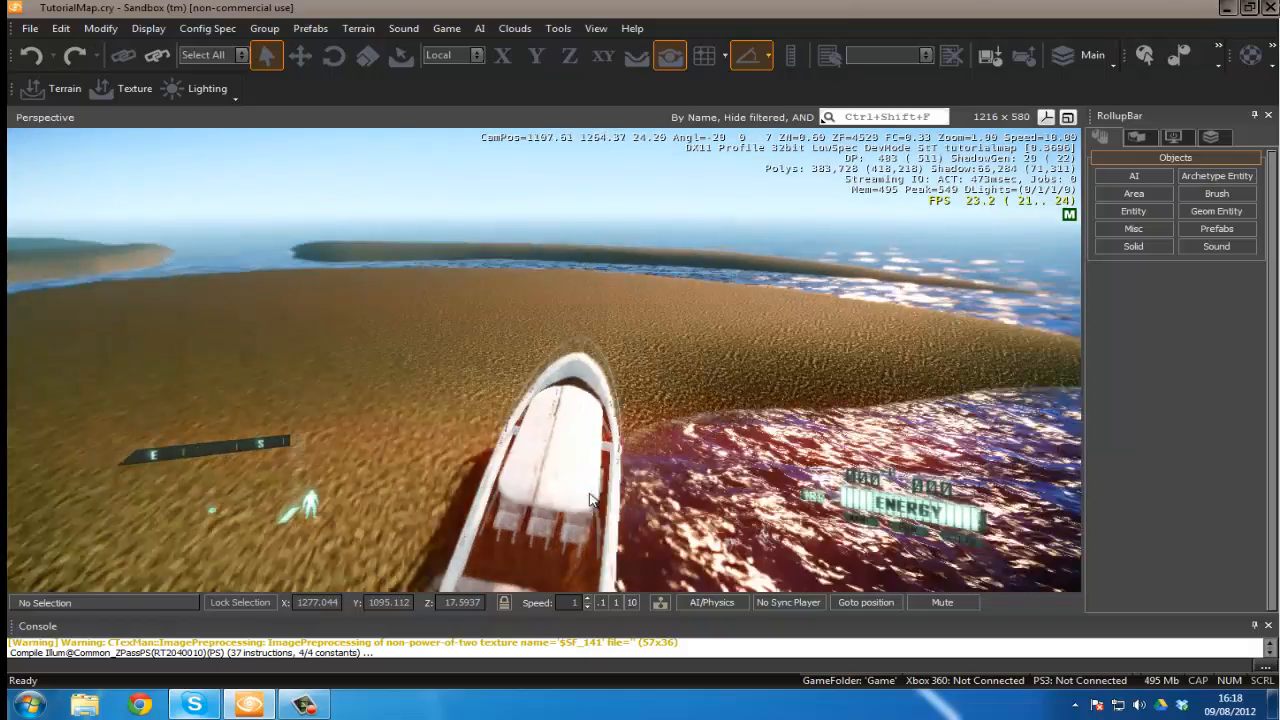
pyautogui.press('d')
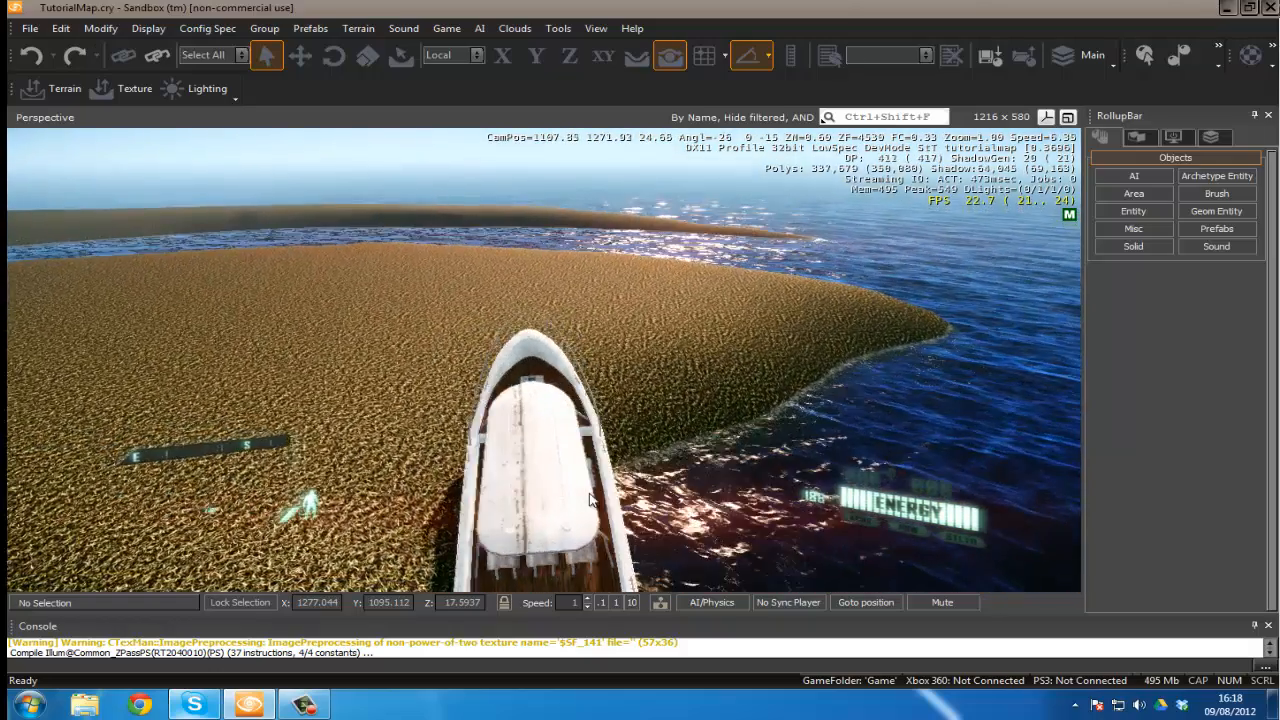
pyautogui.press('d')
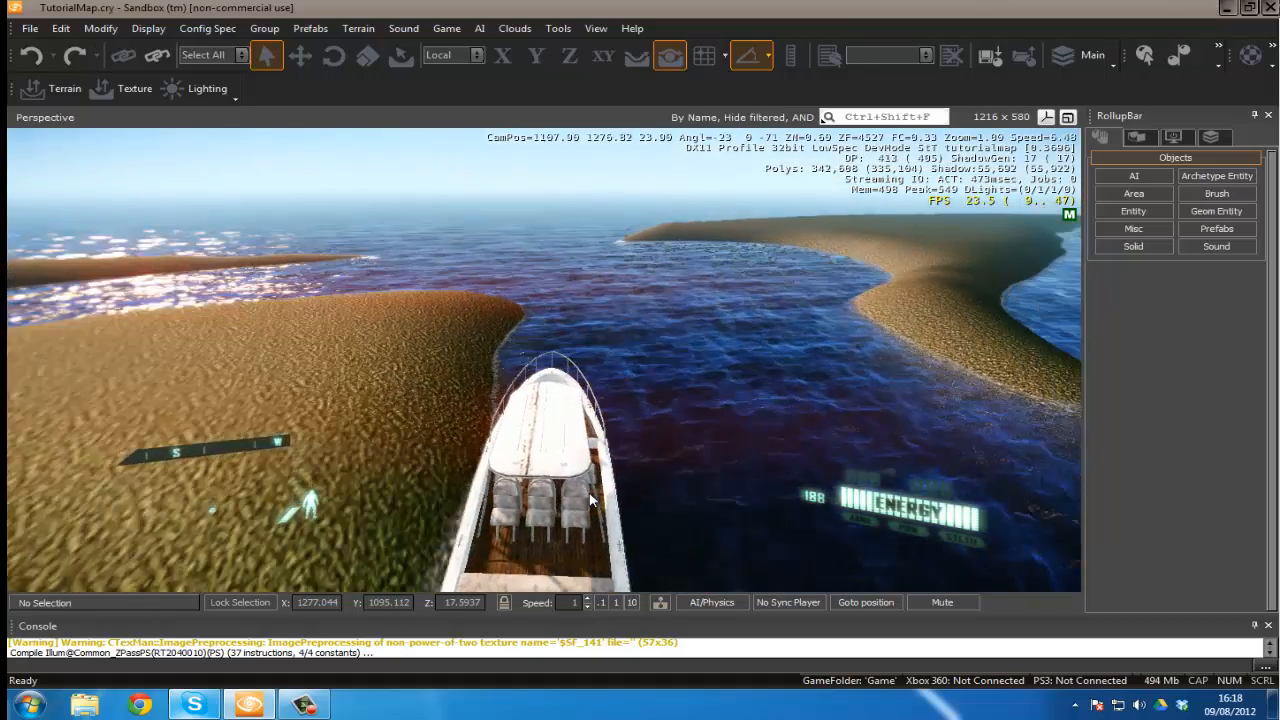
pyautogui.press('a')
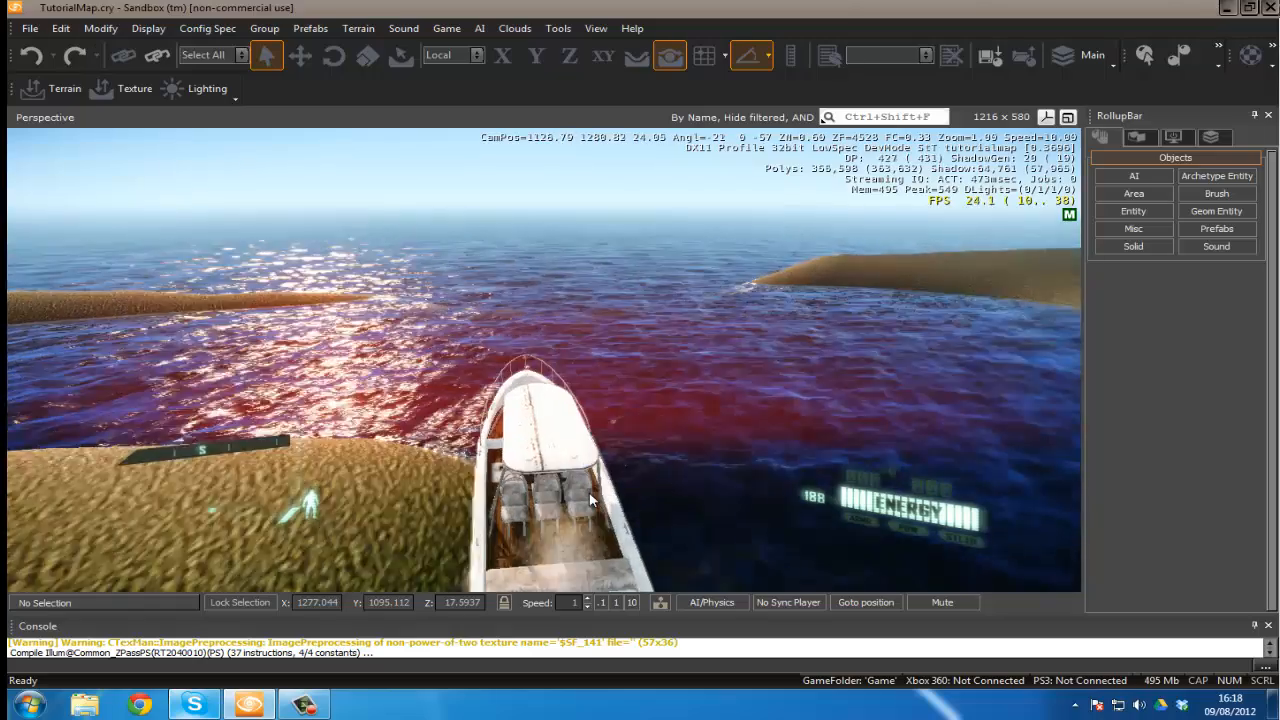
pyautogui.press('a')
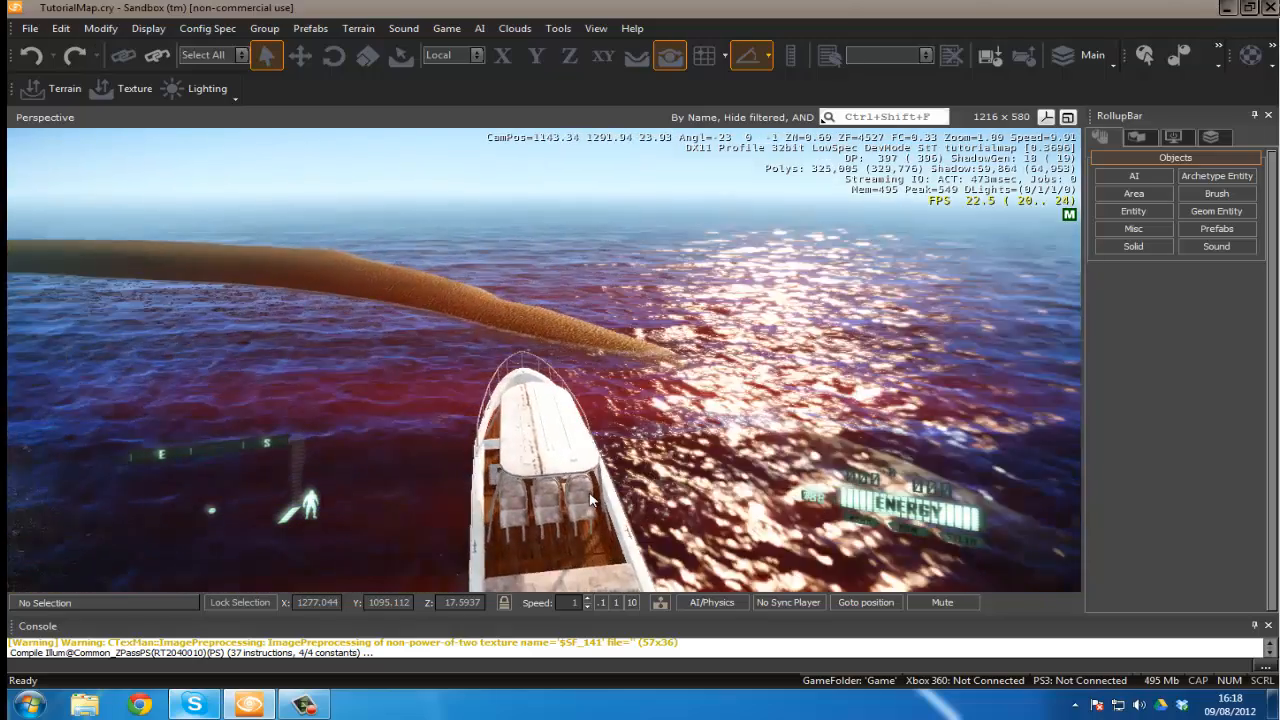
pyautogui.press('a')
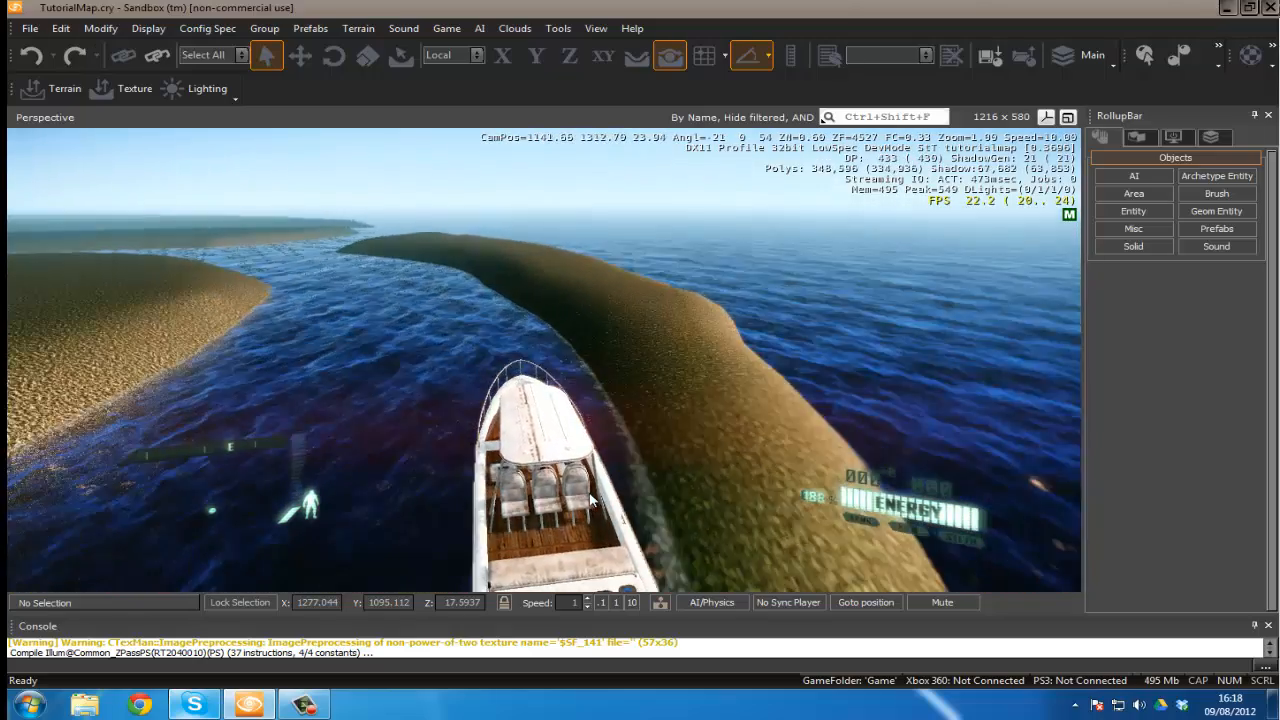
pyautogui.press('a')
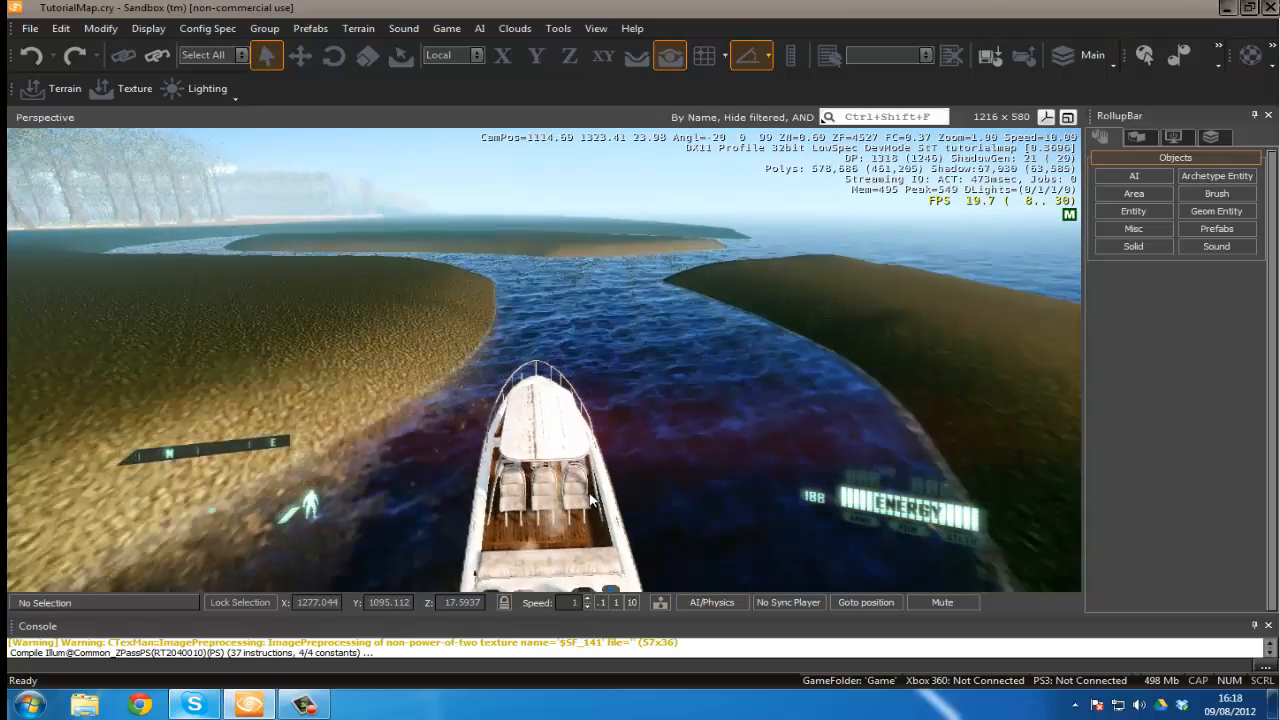
pyautogui.press('a')
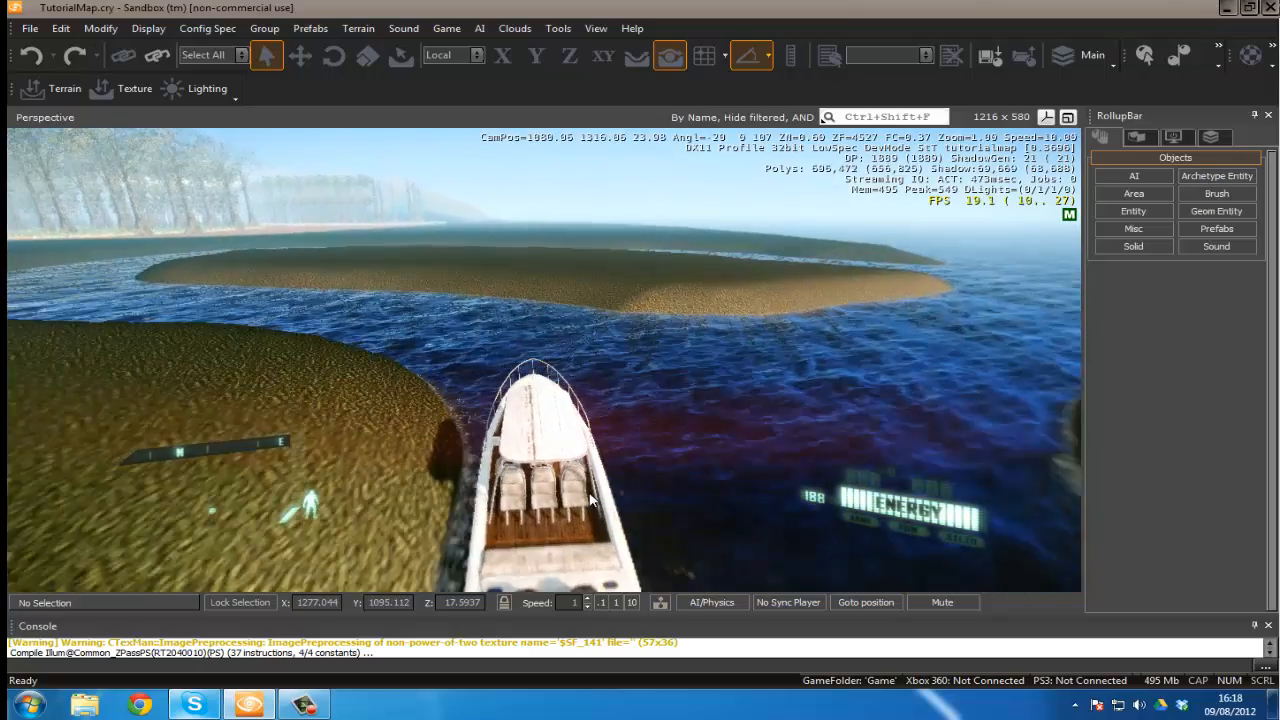
pyautogui.press('a')
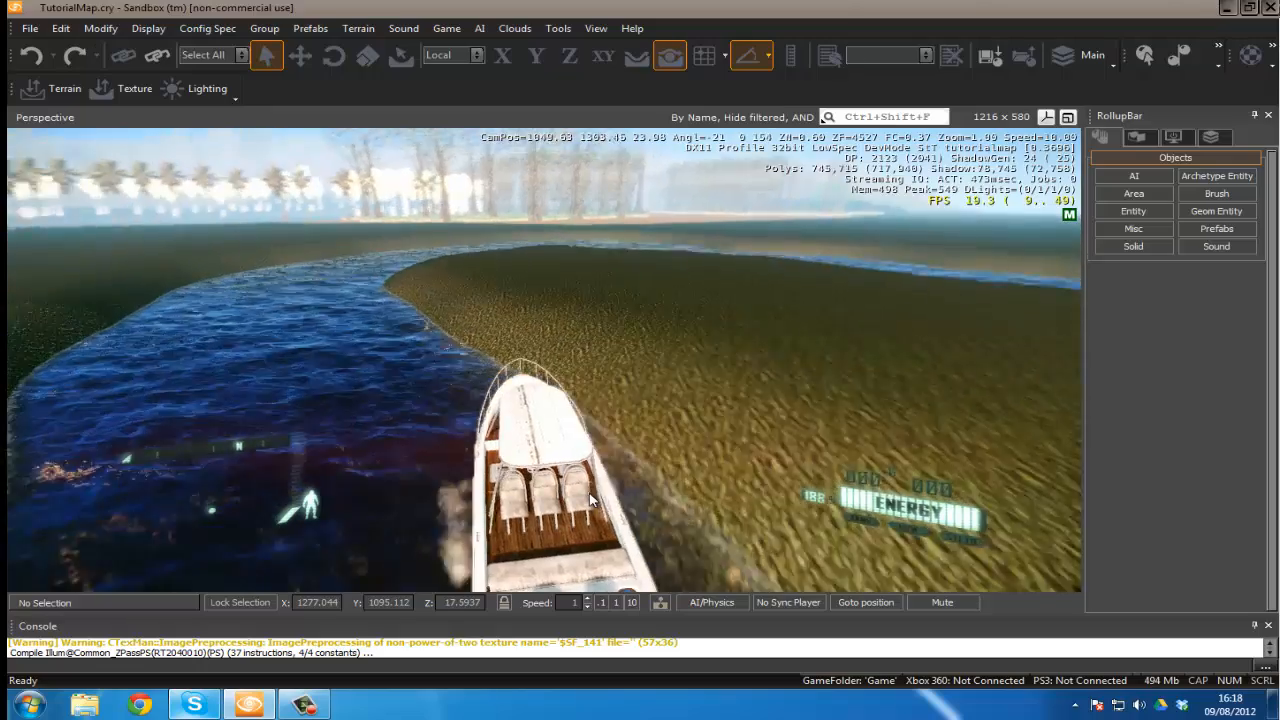
pyautogui.press('d')
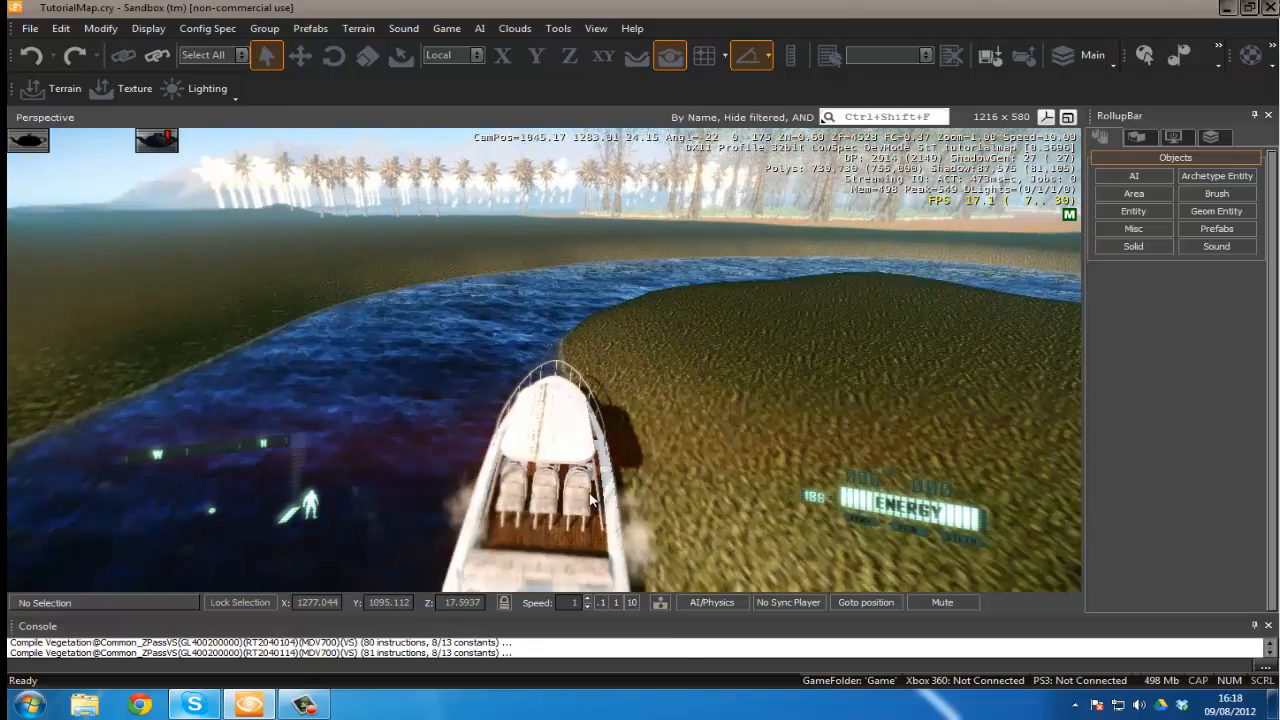
pyautogui.press('d')
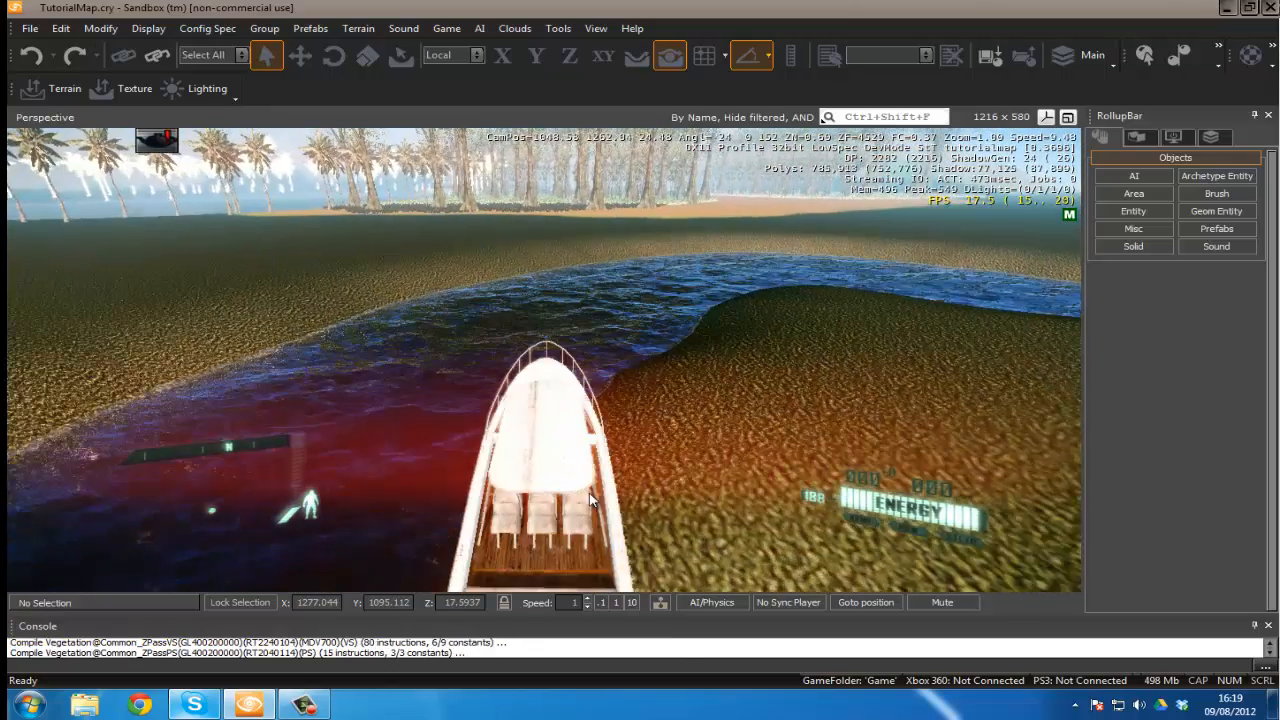
pyautogui.press('d')
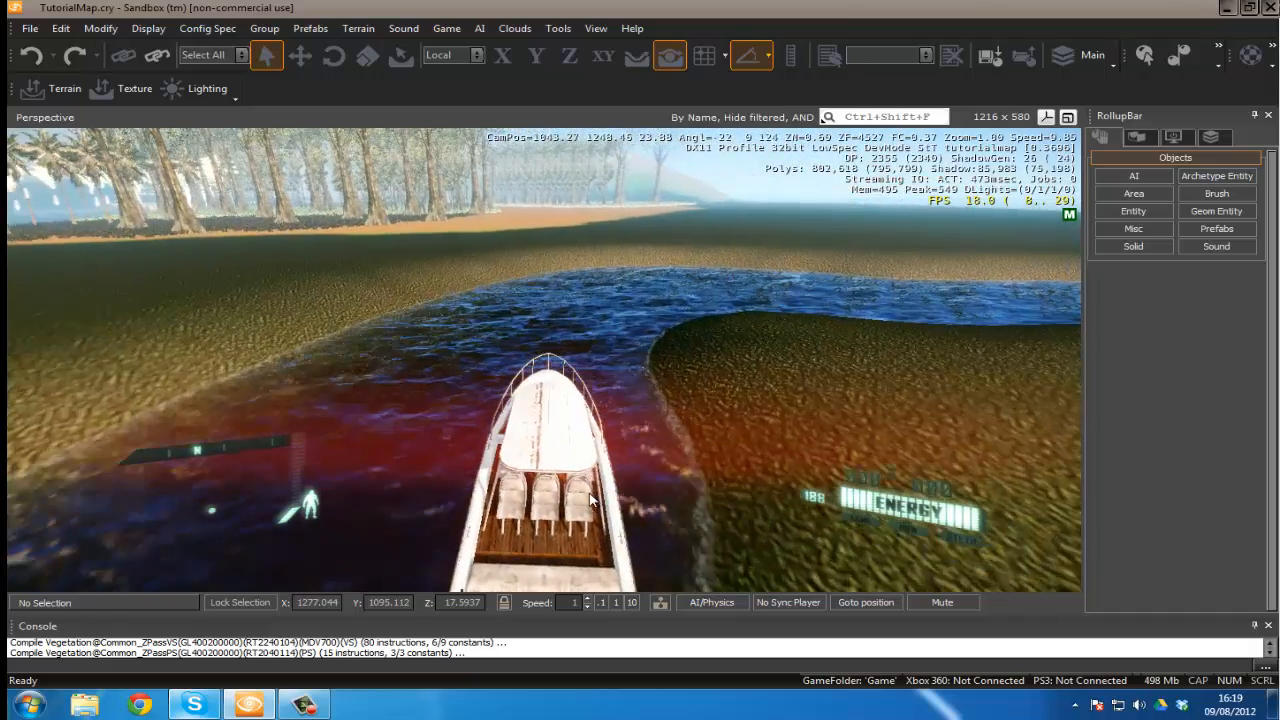
pyautogui.press('d')
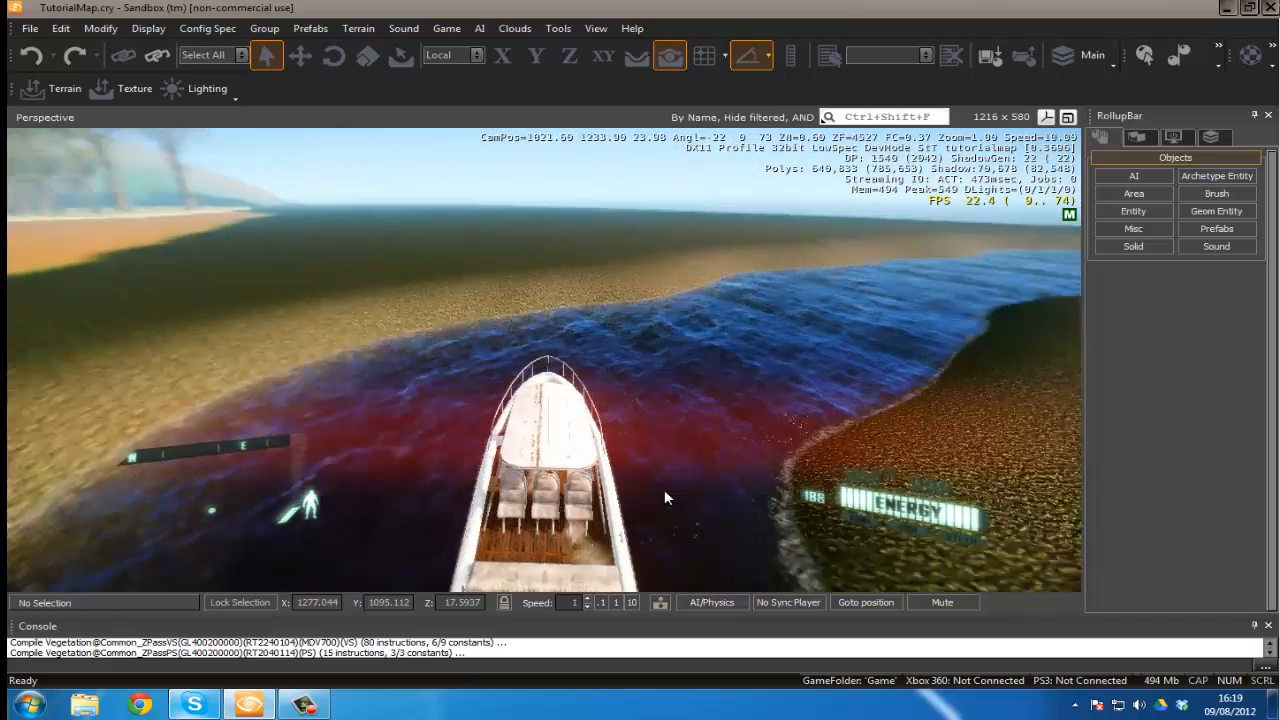
pyautogui.press('d')
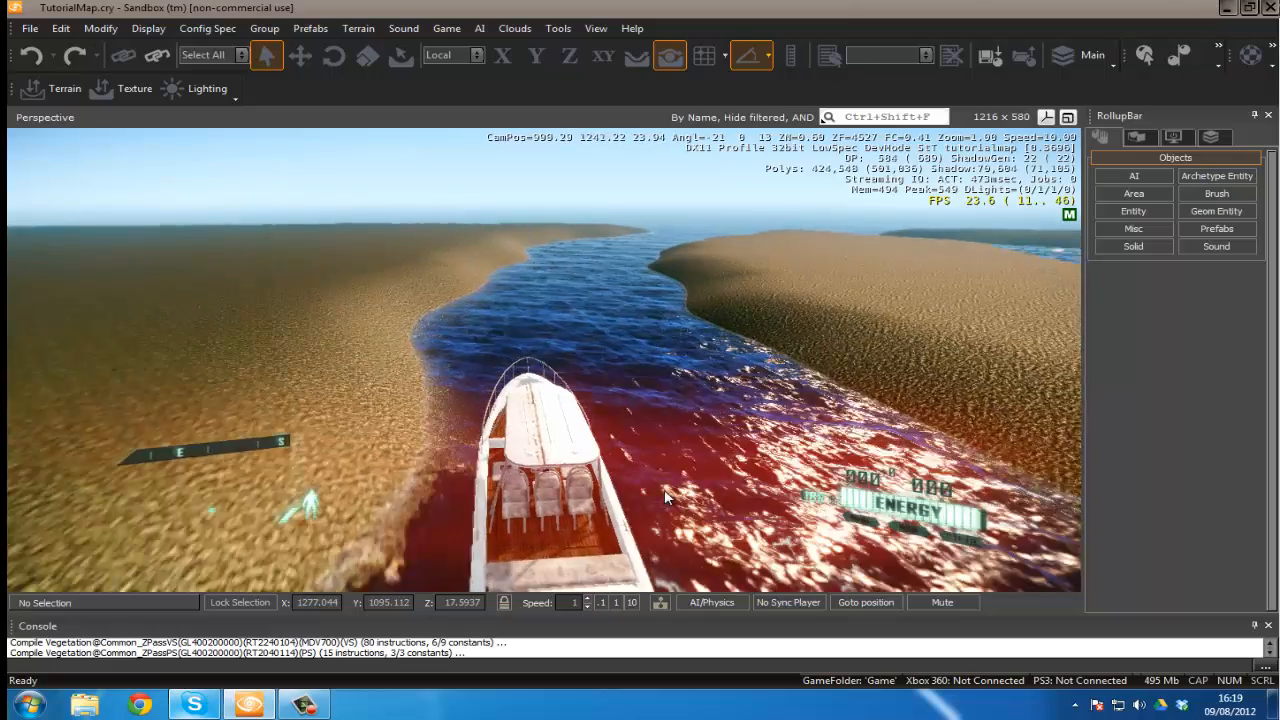
pyautogui.press('w')
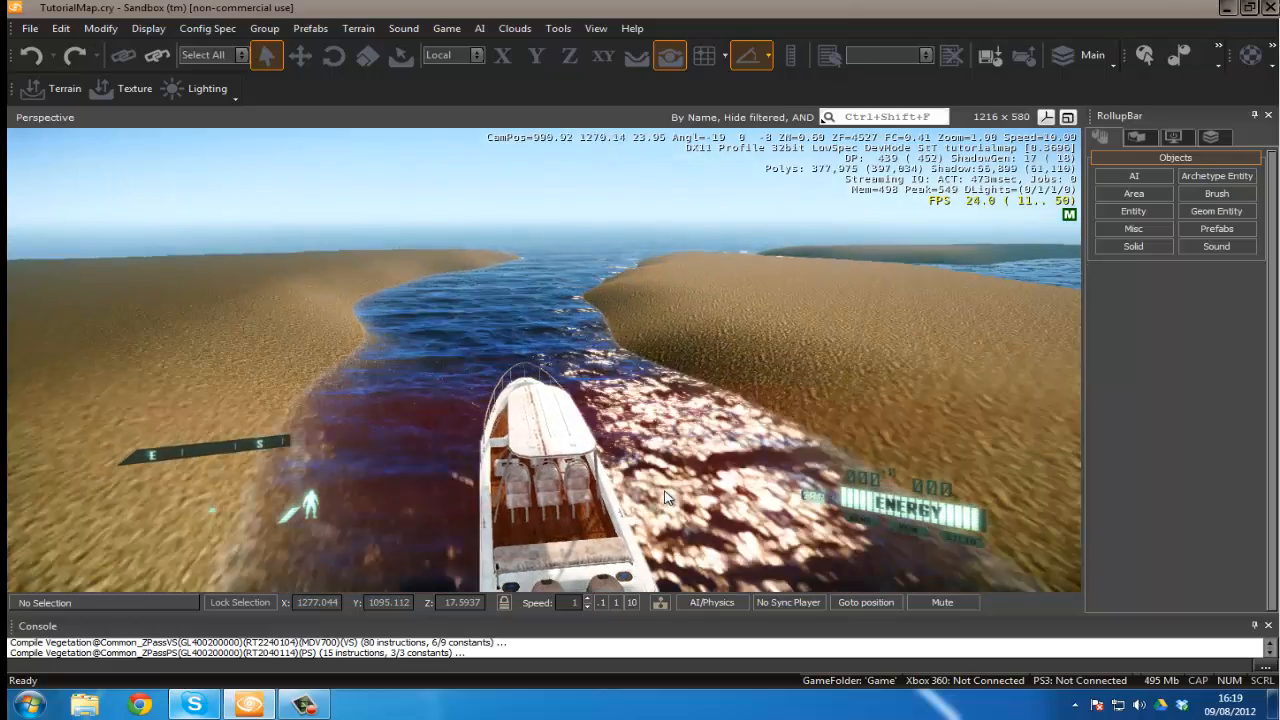
pyautogui.press('d')
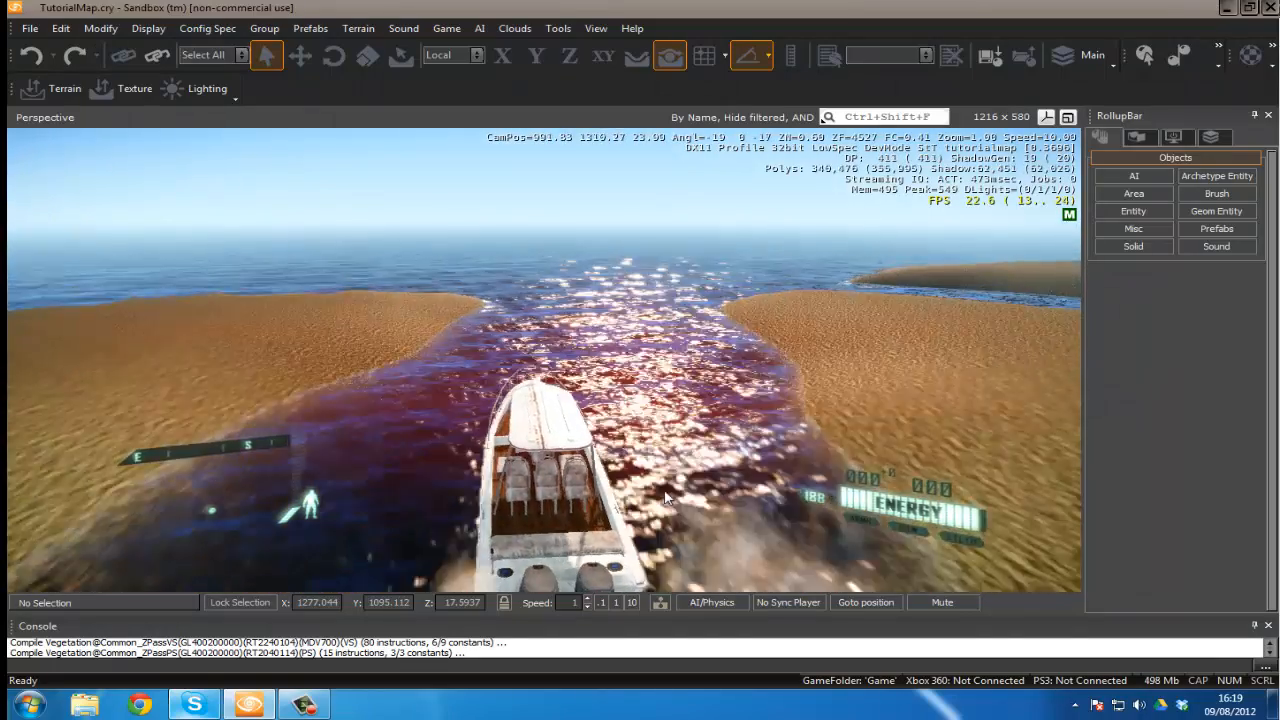
pyautogui.press('d')
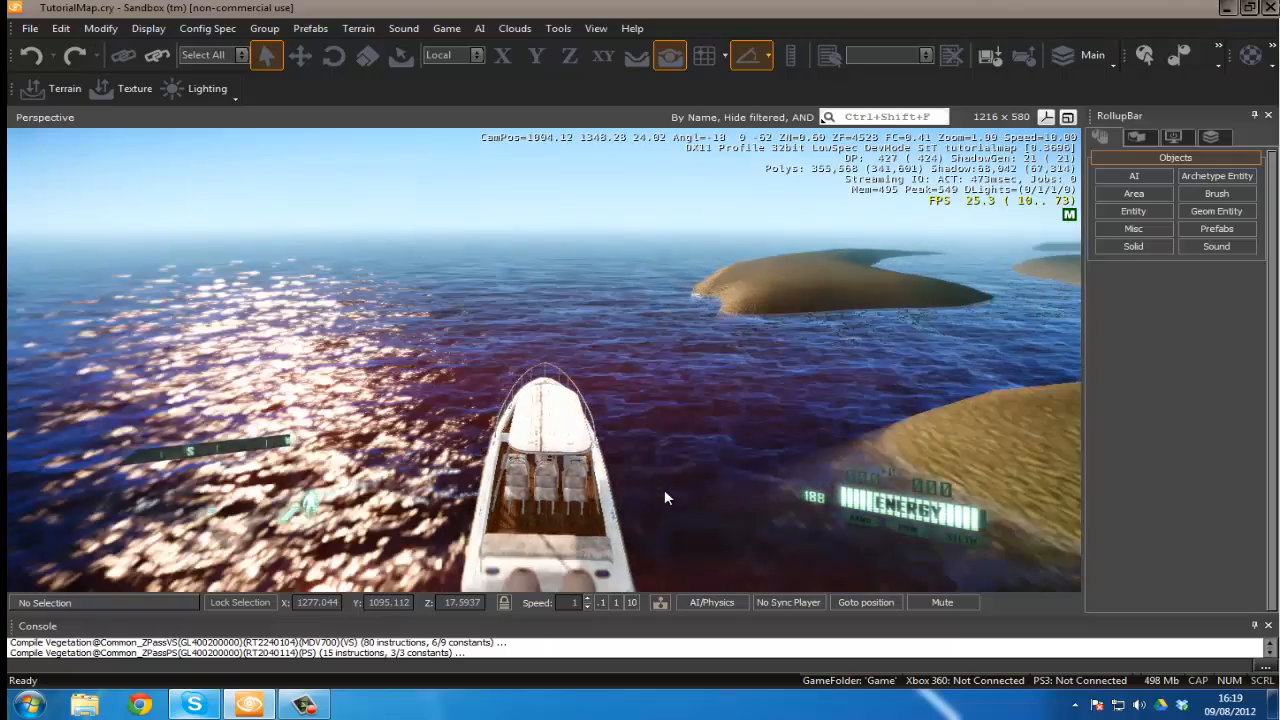
pyautogui.press('w')
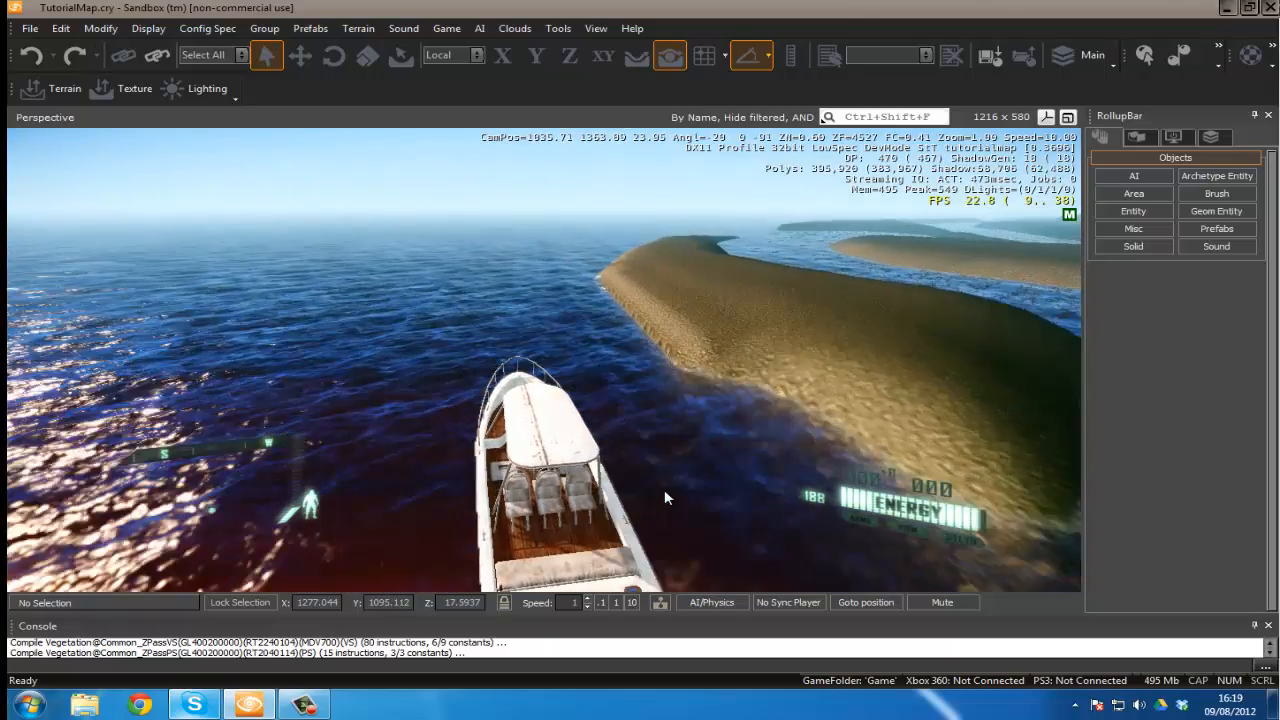
pyautogui.press('w')
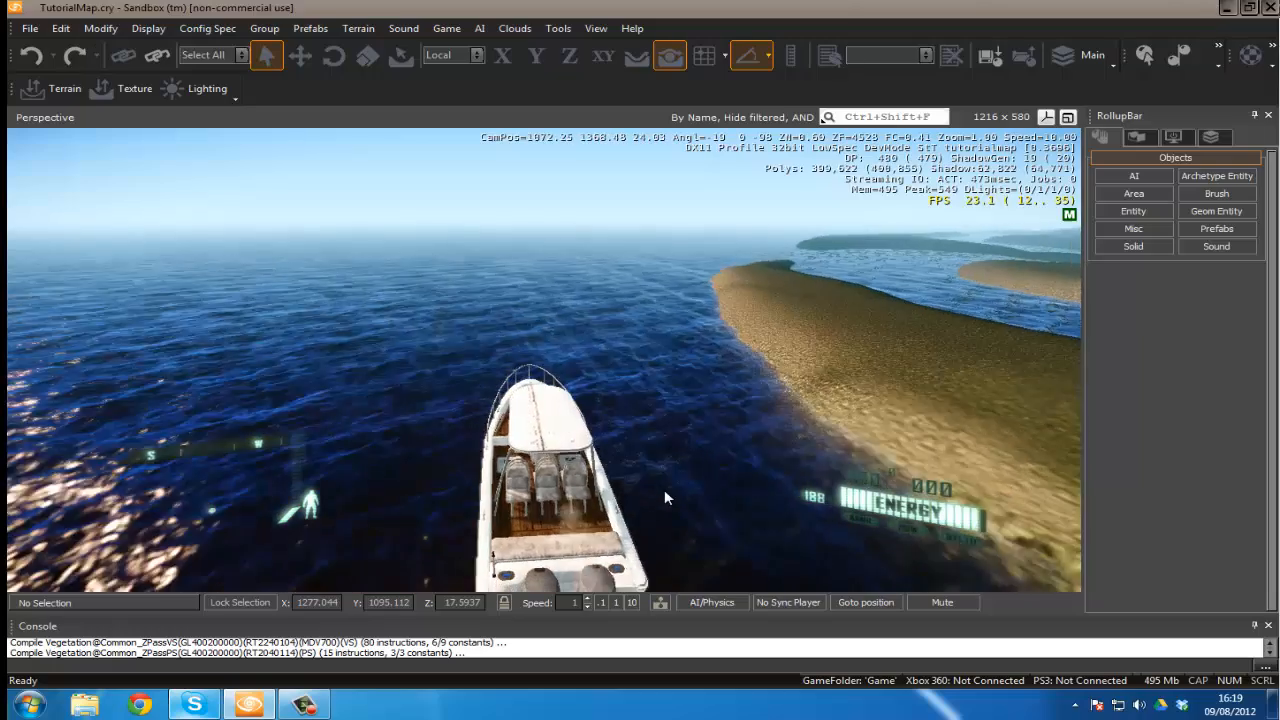
pyautogui.press('Escape')
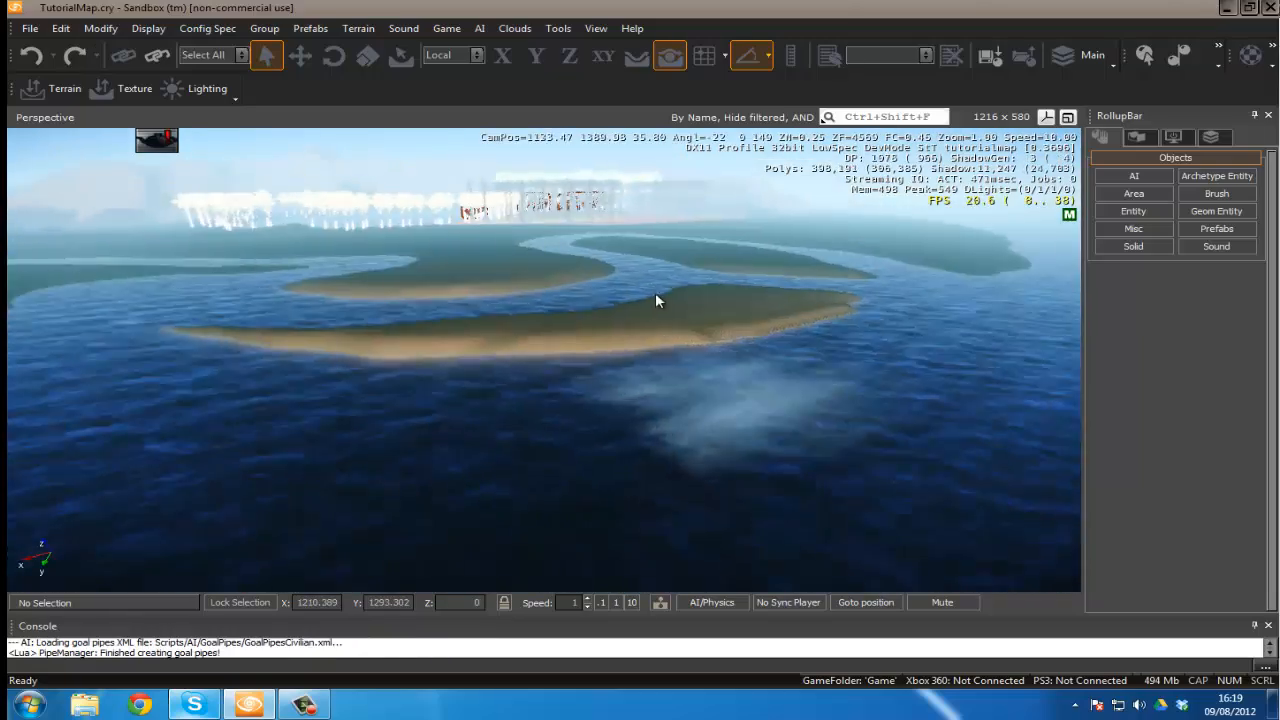
# - Examine the layout of the river channels and islands from above
pyautogui.press('w')
pyautogui.moveTo(655, 294); pyautogui.dragTo(626, 299, button='right')
pyautogui.press('s')
pyautogui.press('d')
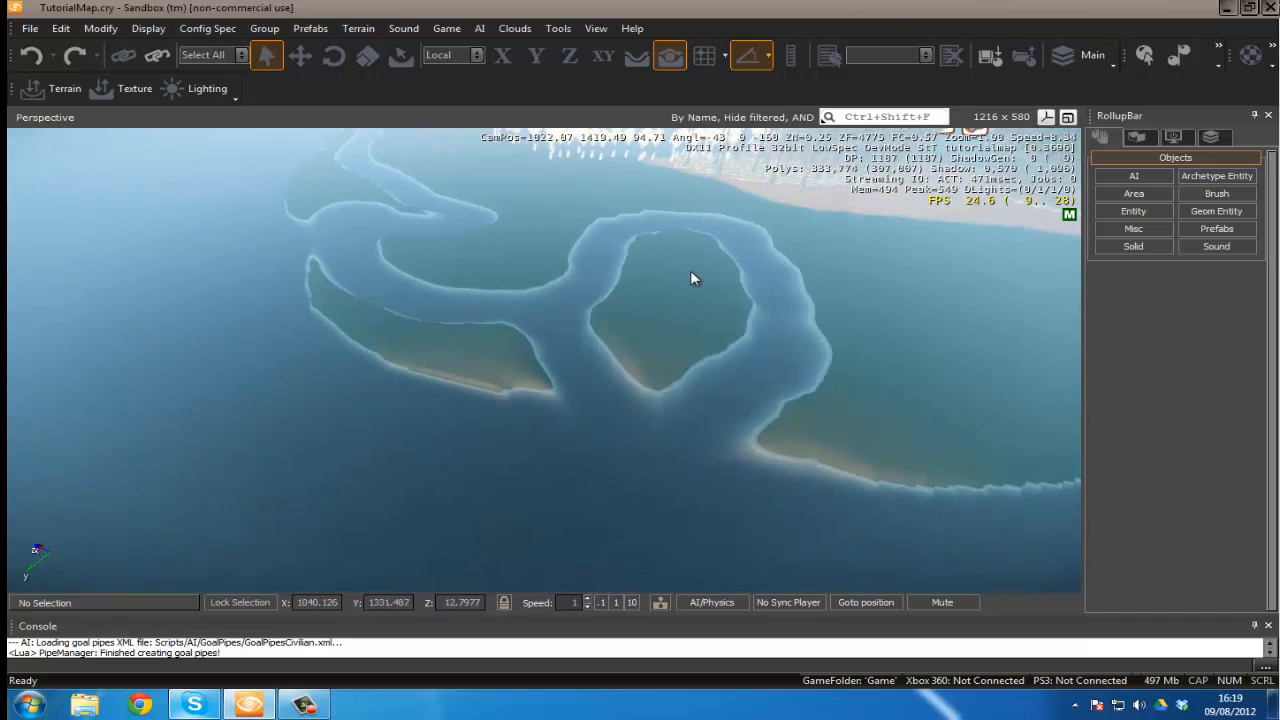
pyautogui.press('a')
pyautogui.moveTo(705, 388); pyautogui.dragTo(710, 387, button='right')
pyautogui.press('s')
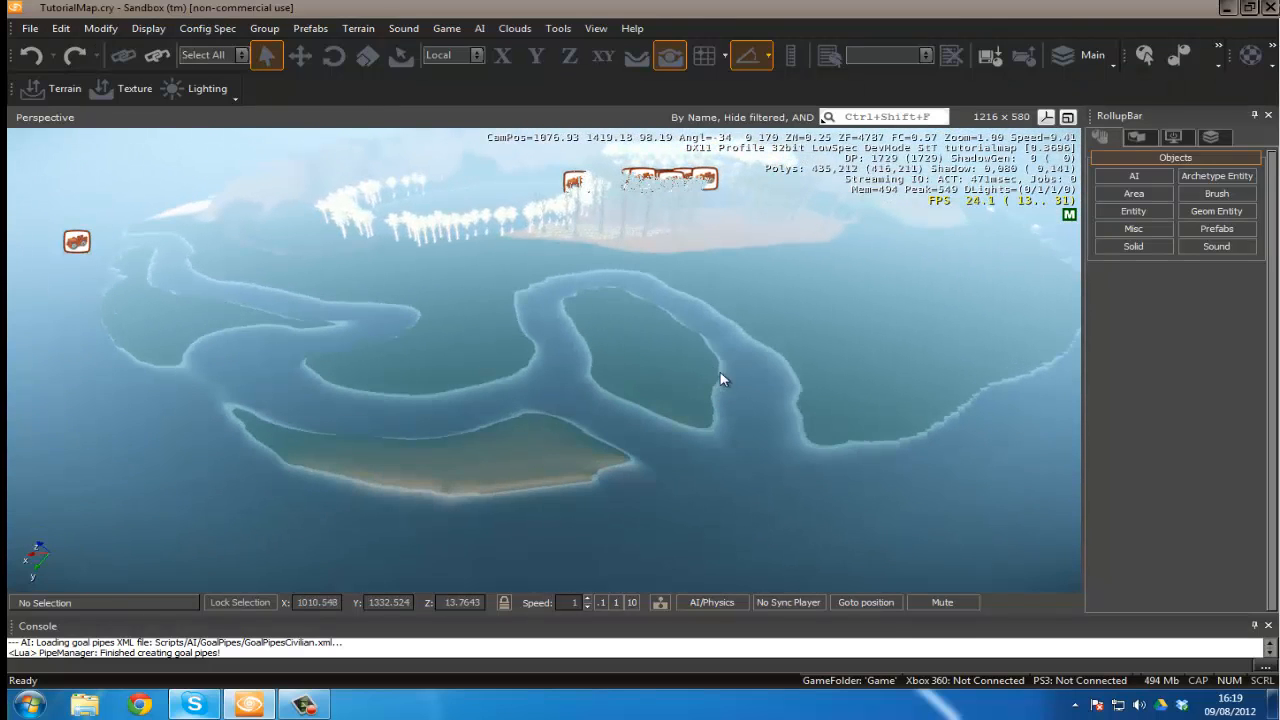
# - Carve a channel from the looped river through the adjacent land to the sea with the Rise/Lower terrain brush, outside radius 6.6069, hardness 0.38
pyautogui.click(1137, 139)
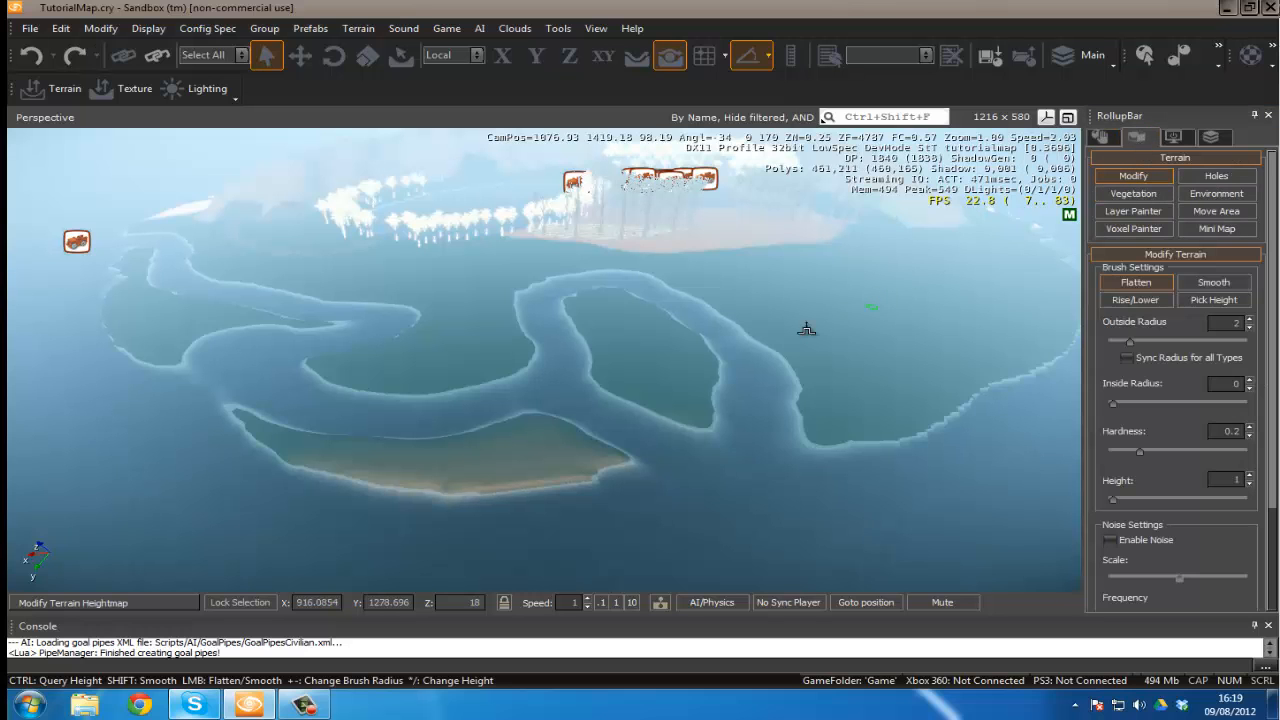
pyautogui.press('w')
pyautogui.press('d')
pyautogui.moveTo(800, 334); pyautogui.dragTo(802, 337, button='right')
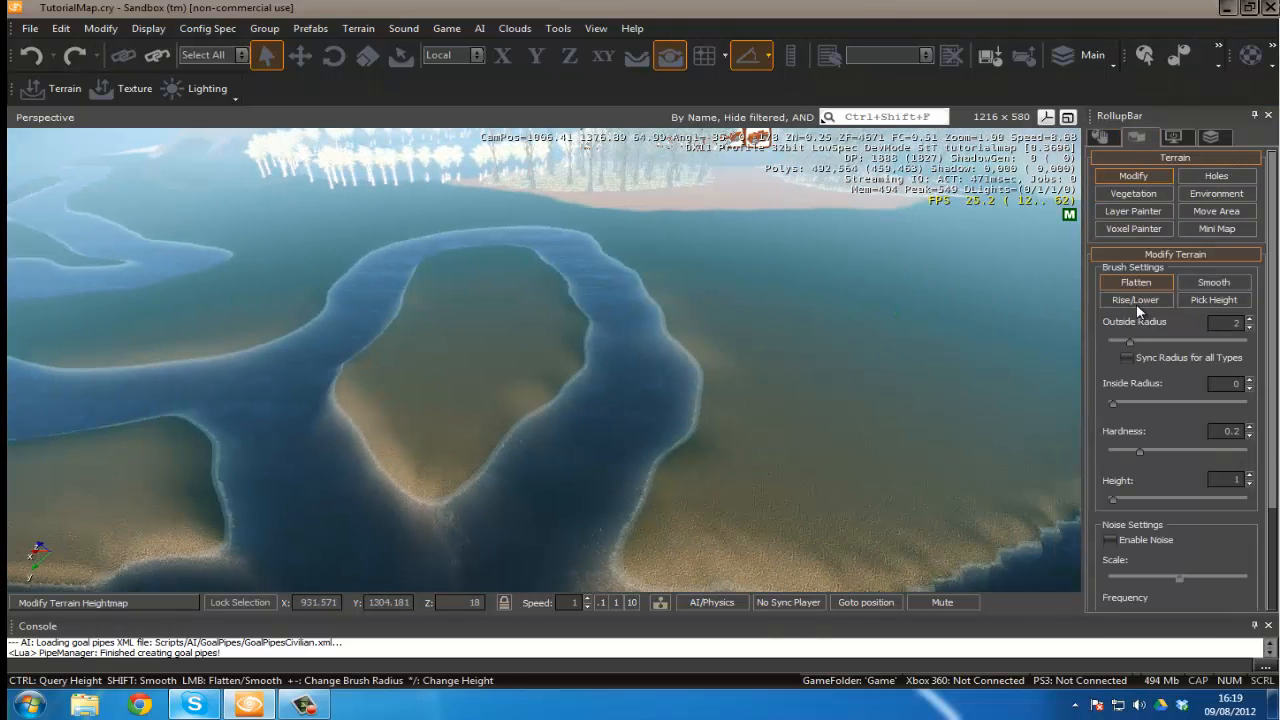
pyautogui.moveTo(1132, 340); pyautogui.dragTo(1158, 341)
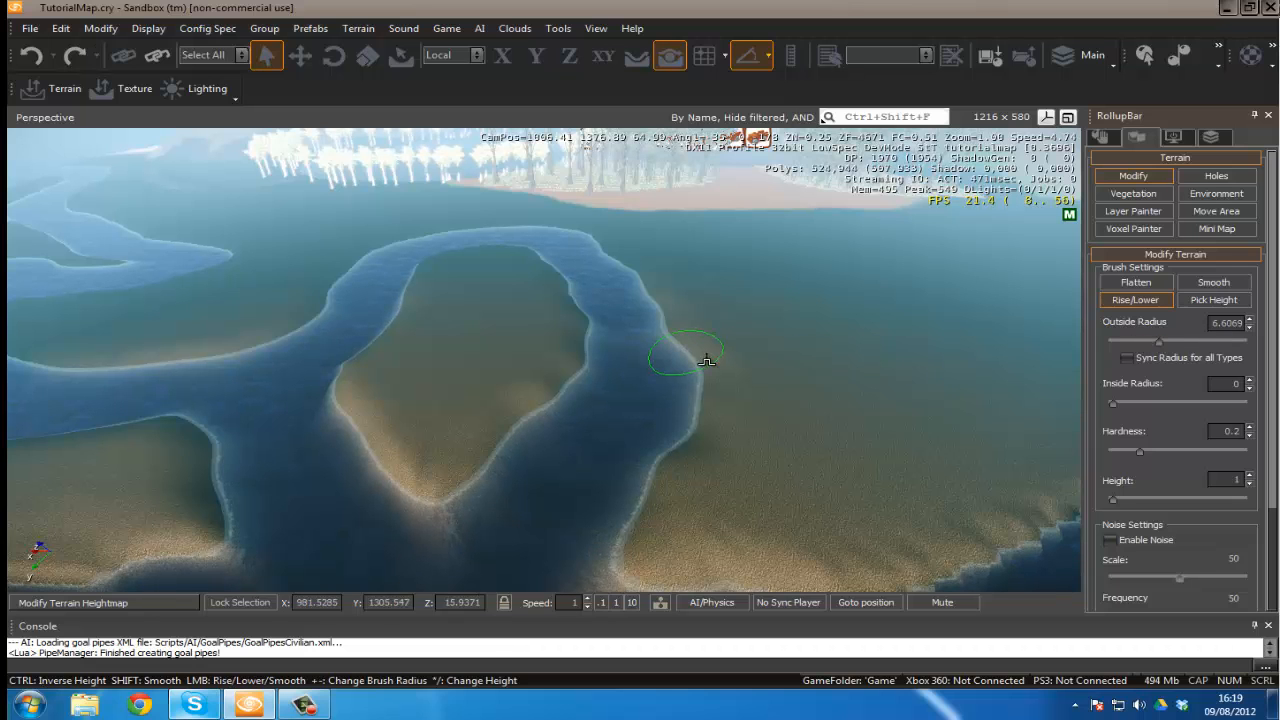
pyautogui.moveTo(762, 387); pyautogui.dragTo(735, 373, button='right')
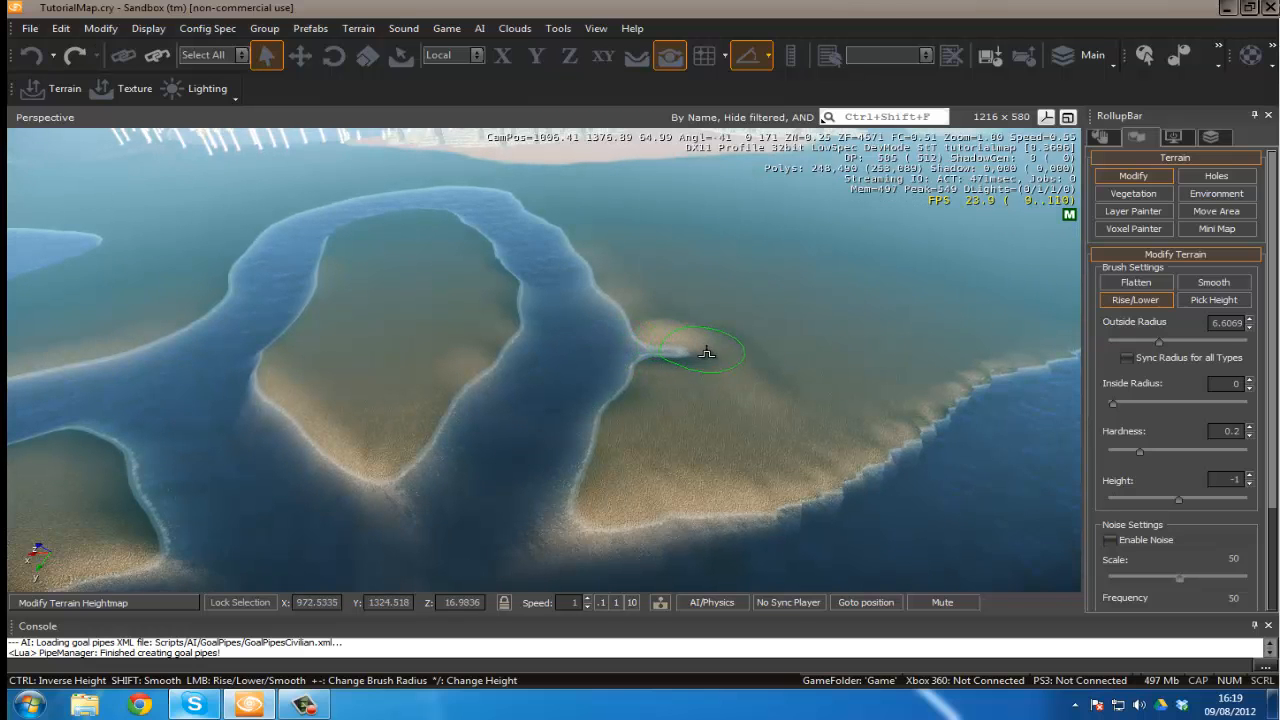
pyautogui.moveTo(706, 352); pyautogui.dragTo(722, 361)
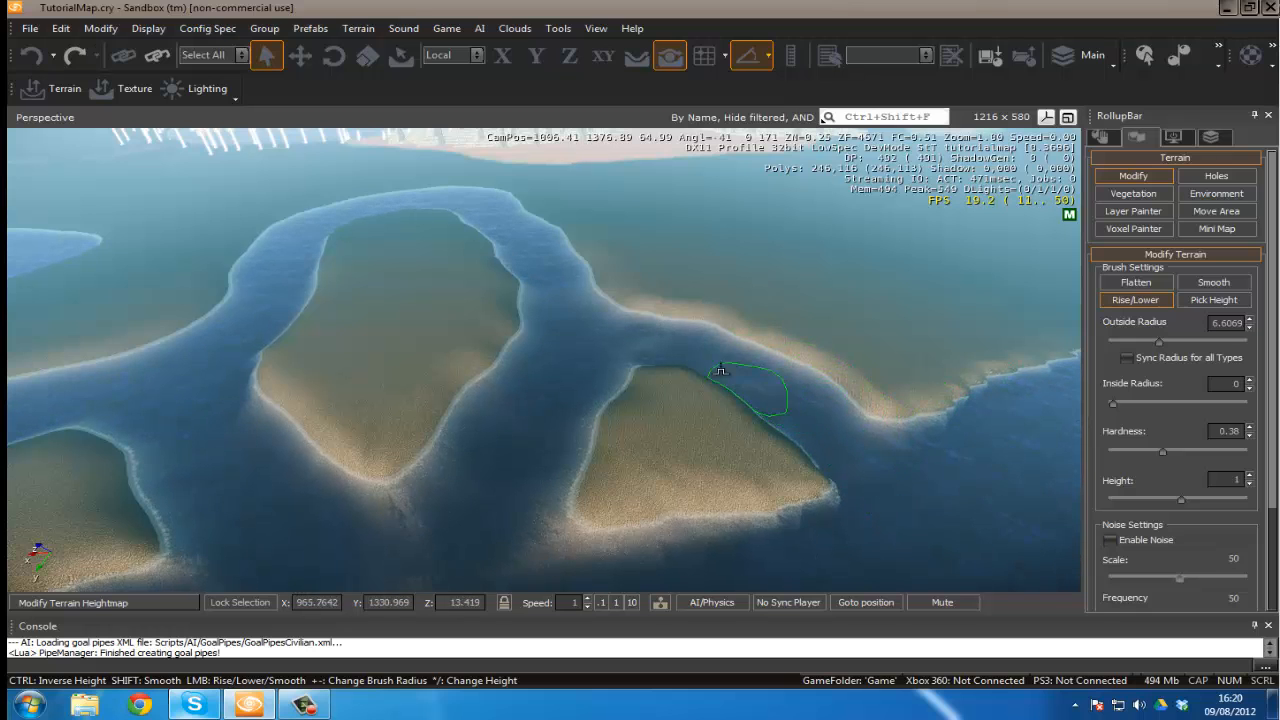
# - Test the rocky trench on foot in game mode near the palm trees, then return to edit mode
pyautogui.press('w')
pyautogui.moveTo(753, 378)
pyautogui.mouseDown(button='right')
pyautogui.moveTo(746, 369)
pyautogui.moveTo(759, 375)
pyautogui.mouseUp(button='right')
pyautogui.press('s')
pyautogui.press('w')
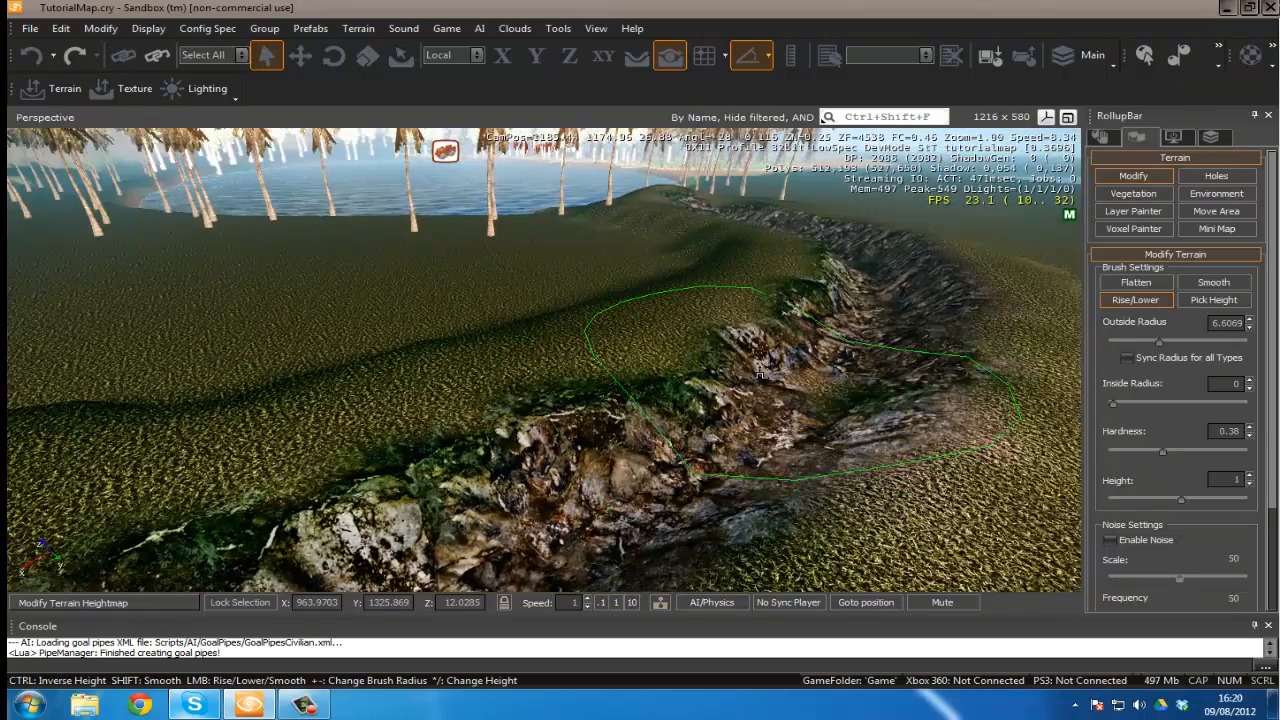
pyautogui.hotkey('ctrl', 'g')
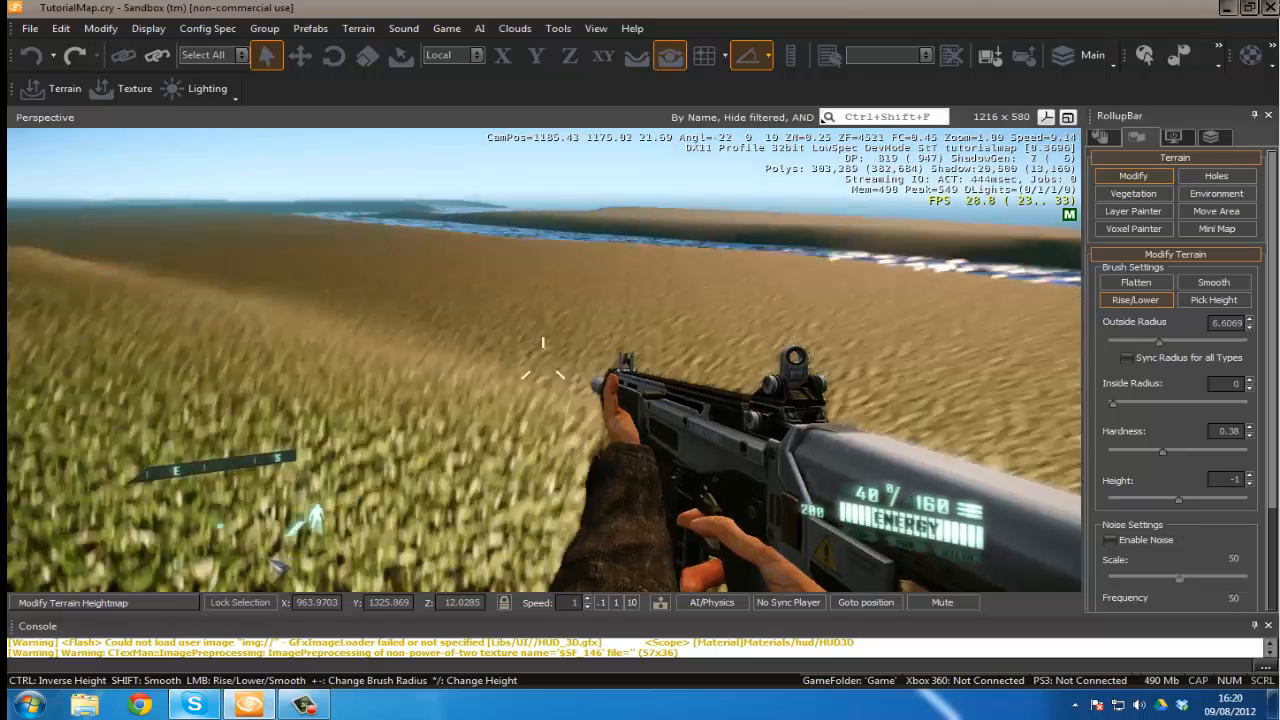
pyautogui.press('w')
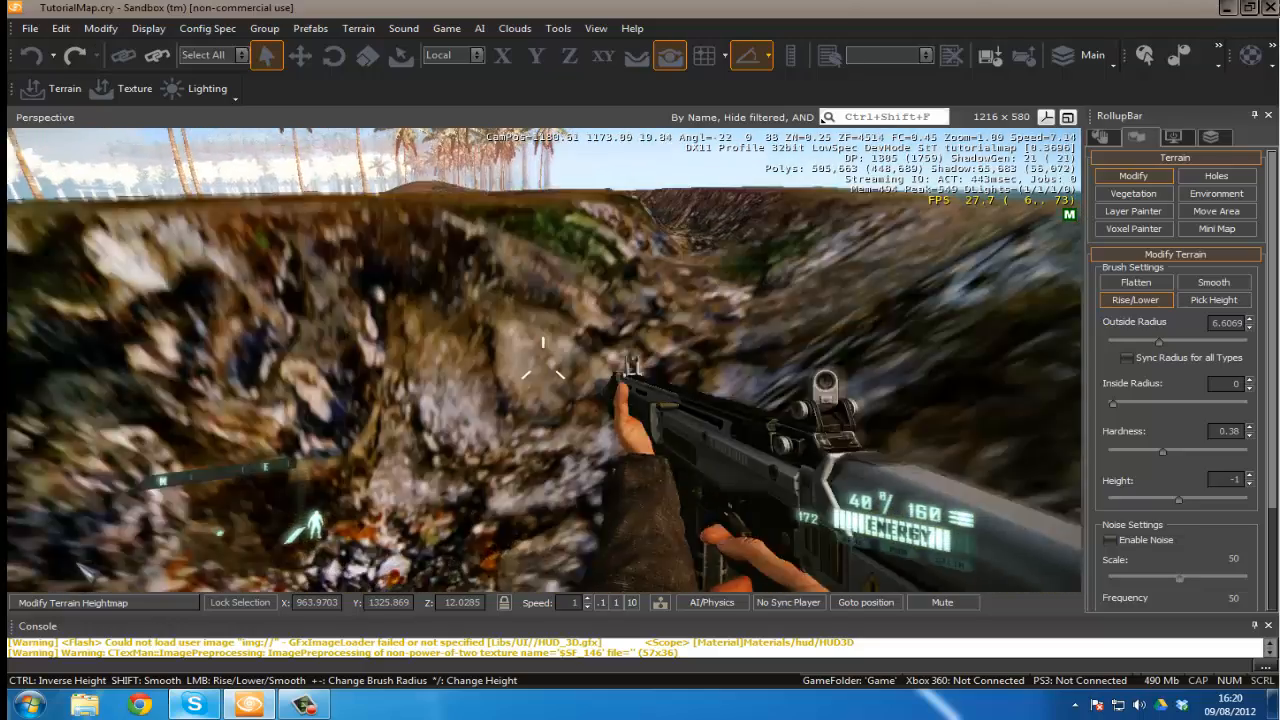
pyautogui.press('Escape')
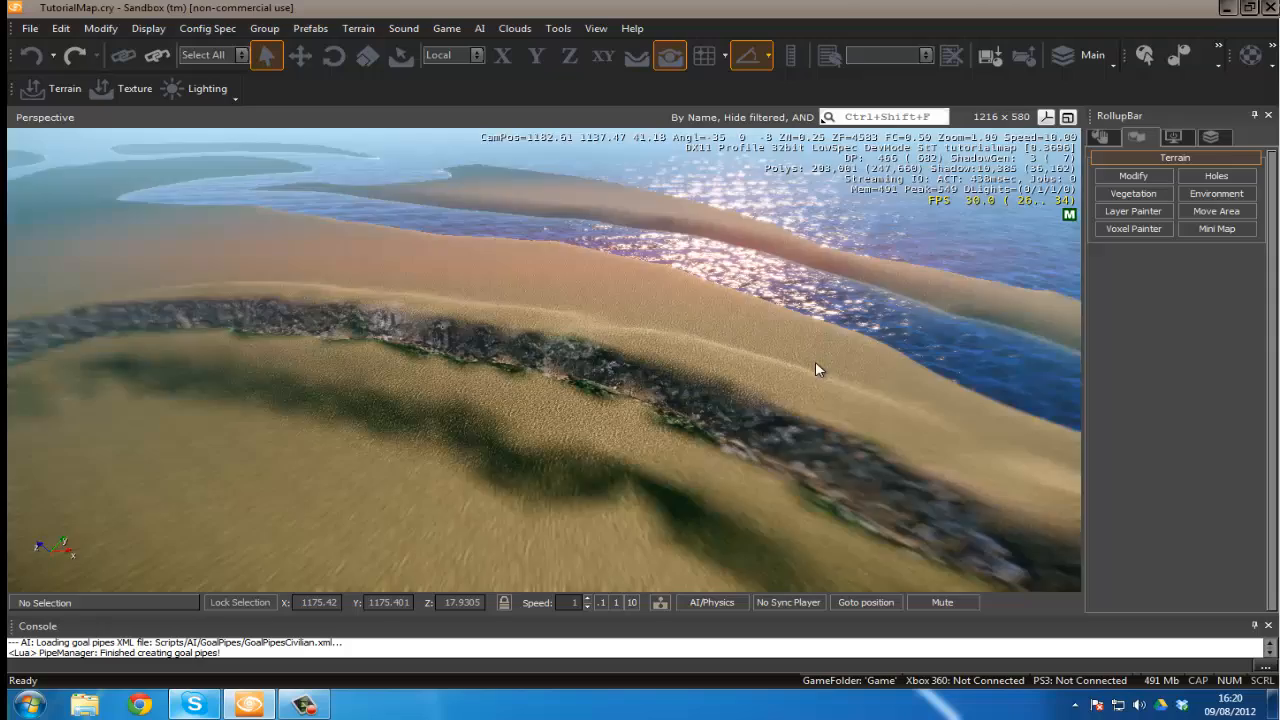
# - Examine the rocky trench from the mountain's foot along the riverbank to its end near the palm trees
pyautogui.press('s')
pyautogui.moveTo(815, 362); pyautogui.dragTo(803, 360, button='right')
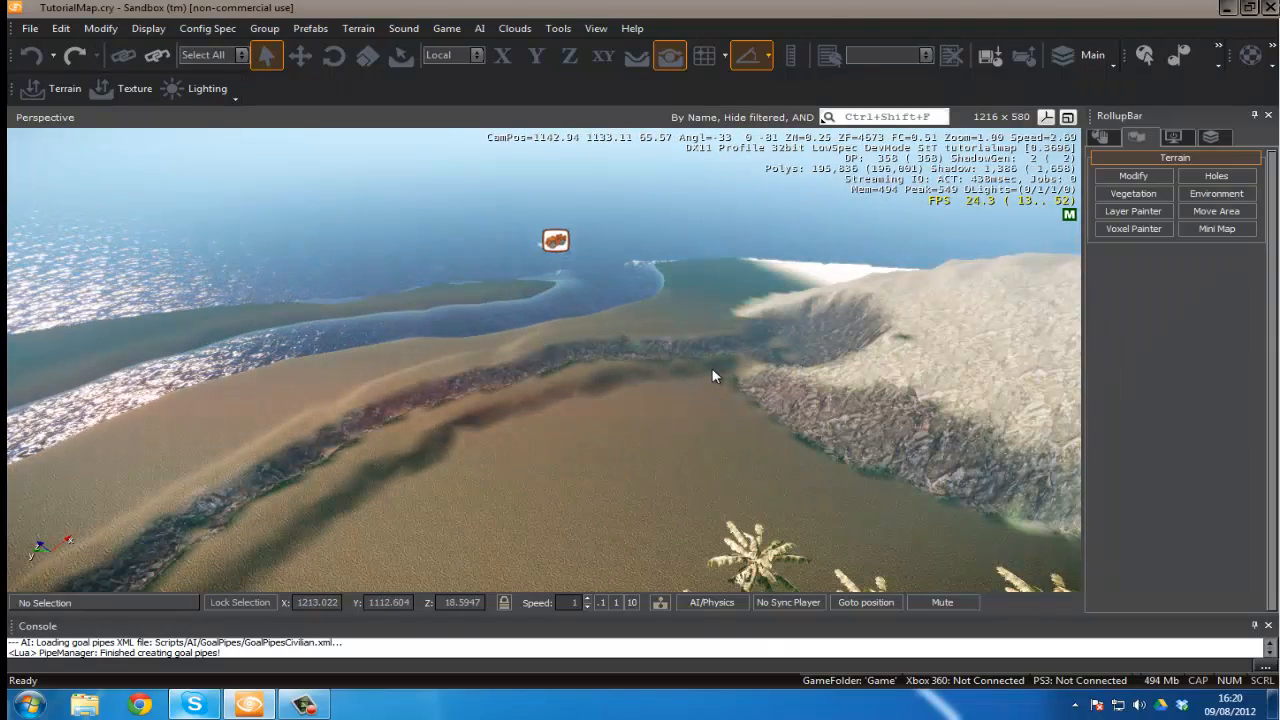
pyautogui.press('w')
pyautogui.moveTo(709, 368)
pyautogui.mouseDown(button='right')
pyautogui.moveTo(542, 369)
pyautogui.moveTo(727, 370)
pyautogui.mouseUp(button='right')
pyautogui.press('w')
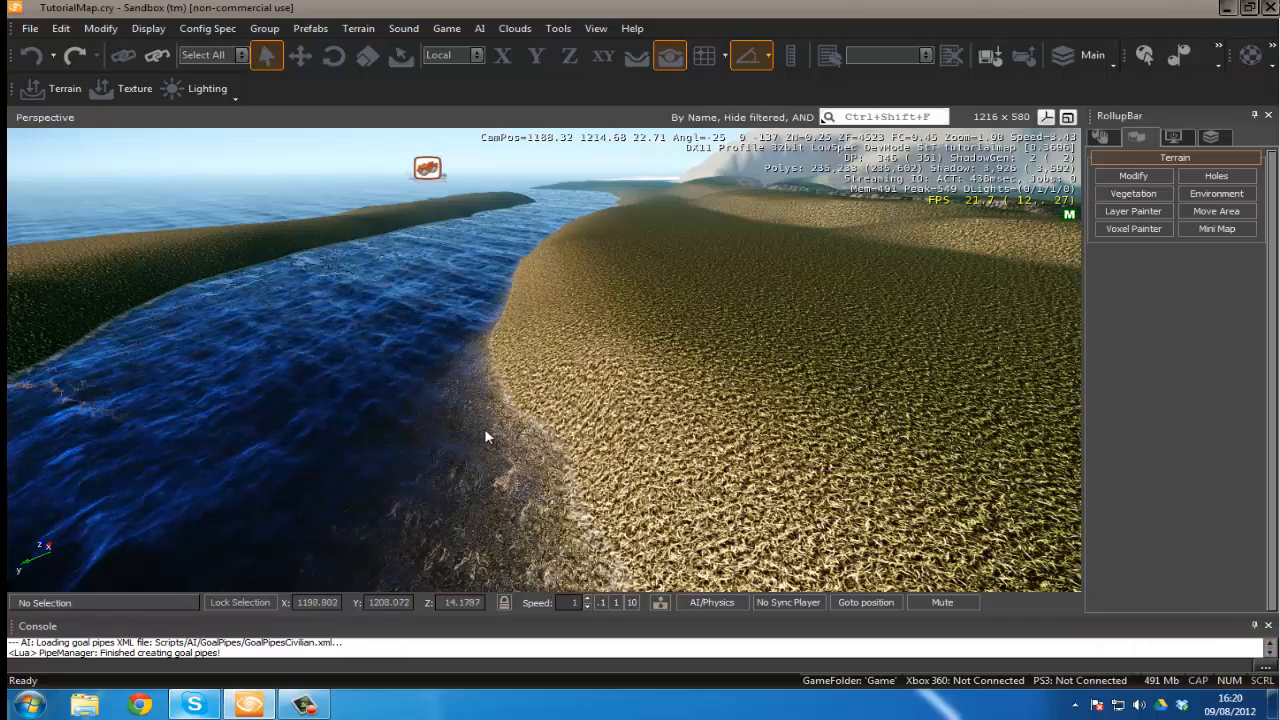
pyautogui.moveTo(484, 428); pyautogui.dragTo(487, 436, button='right')
pyautogui.press('w')
pyautogui.press('s')
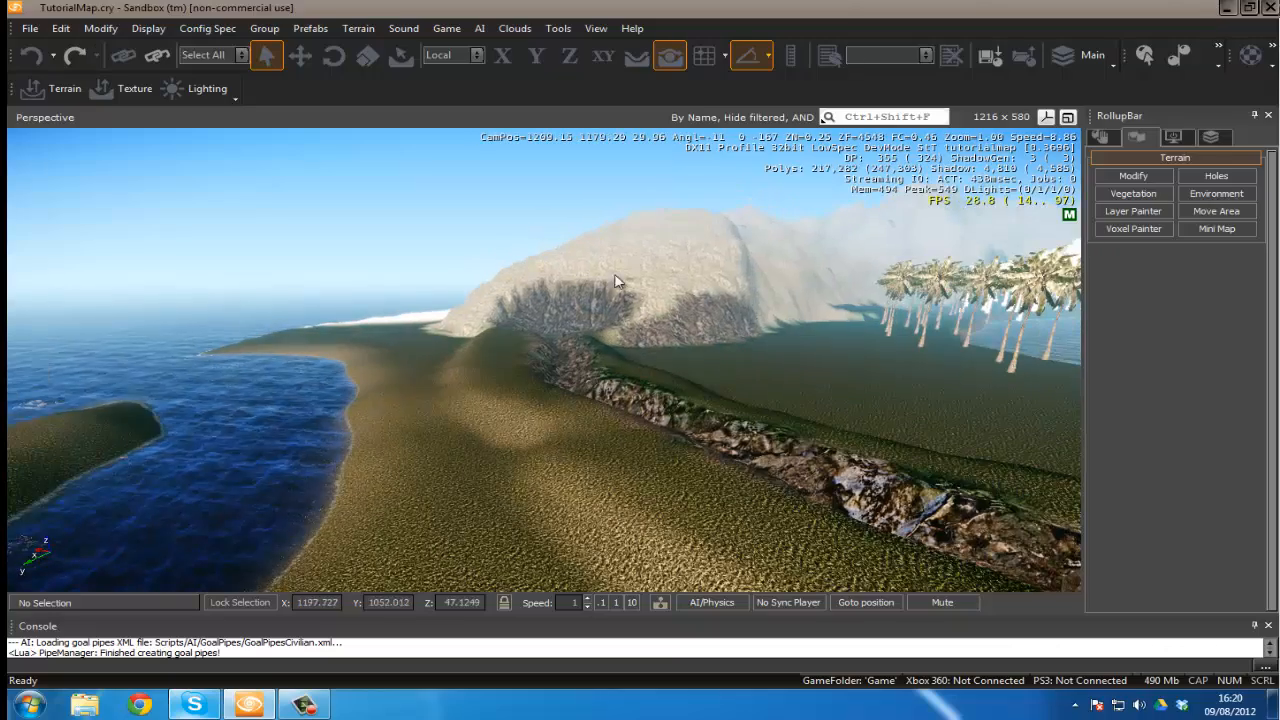
pyautogui.press('w')
pyautogui.moveTo(735, 459)
pyautogui.mouseDown(button='right')
pyautogui.moveTo(700, 463)
pyautogui.moveTo(724, 457)
pyautogui.mouseUp(button='right')
pyautogui.press('w')
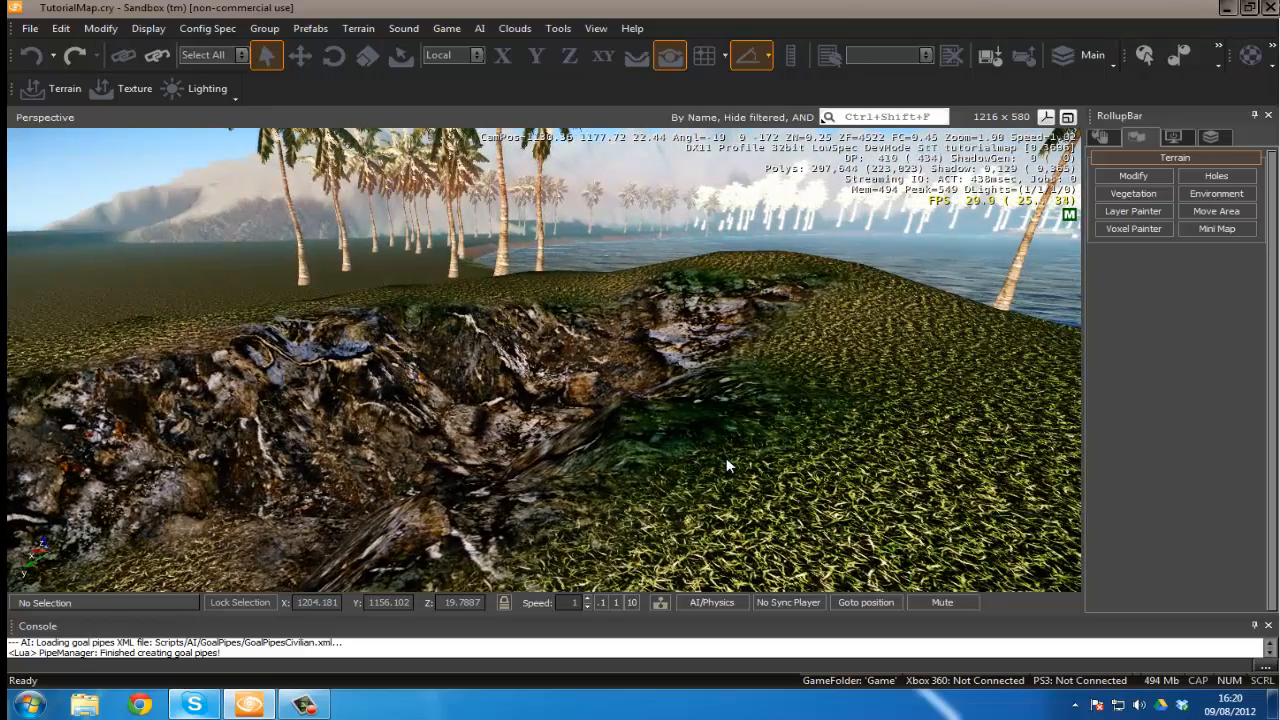
# - Create a River object from the Misc object types and start its shape at the end of the rocky trench near the palm trees
pyautogui.press('s')
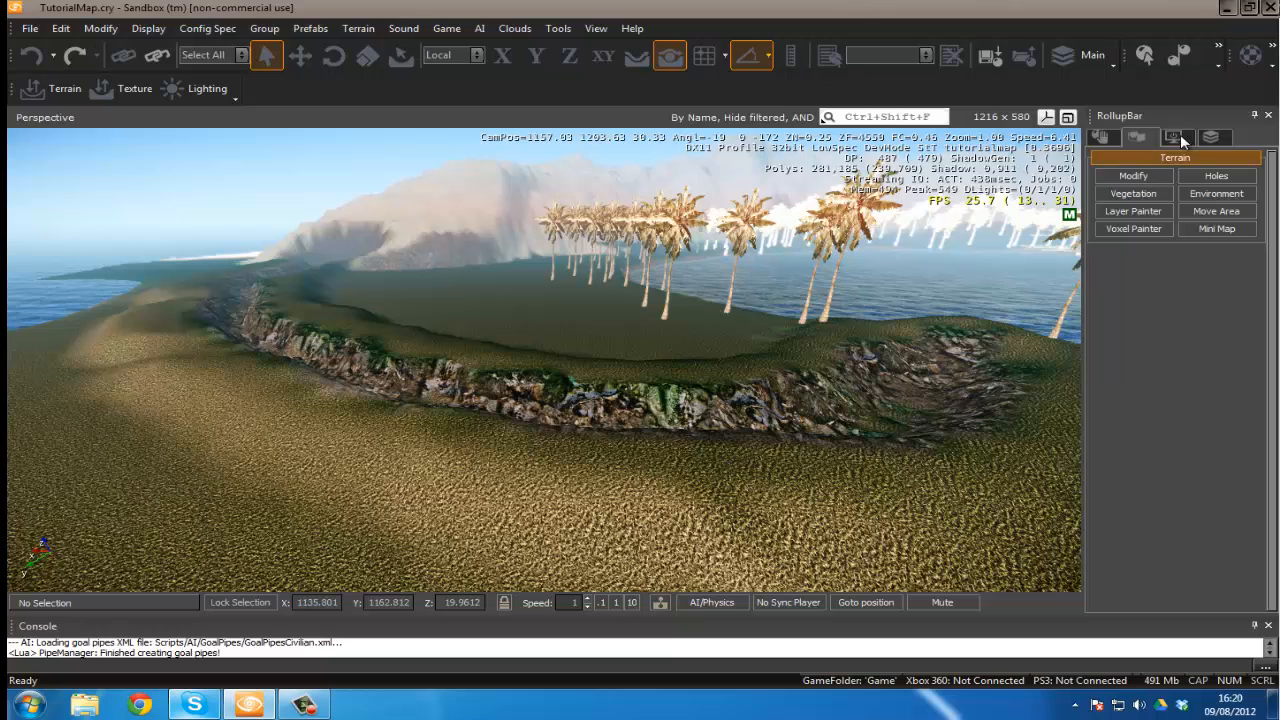
pyautogui.click(1105, 139)
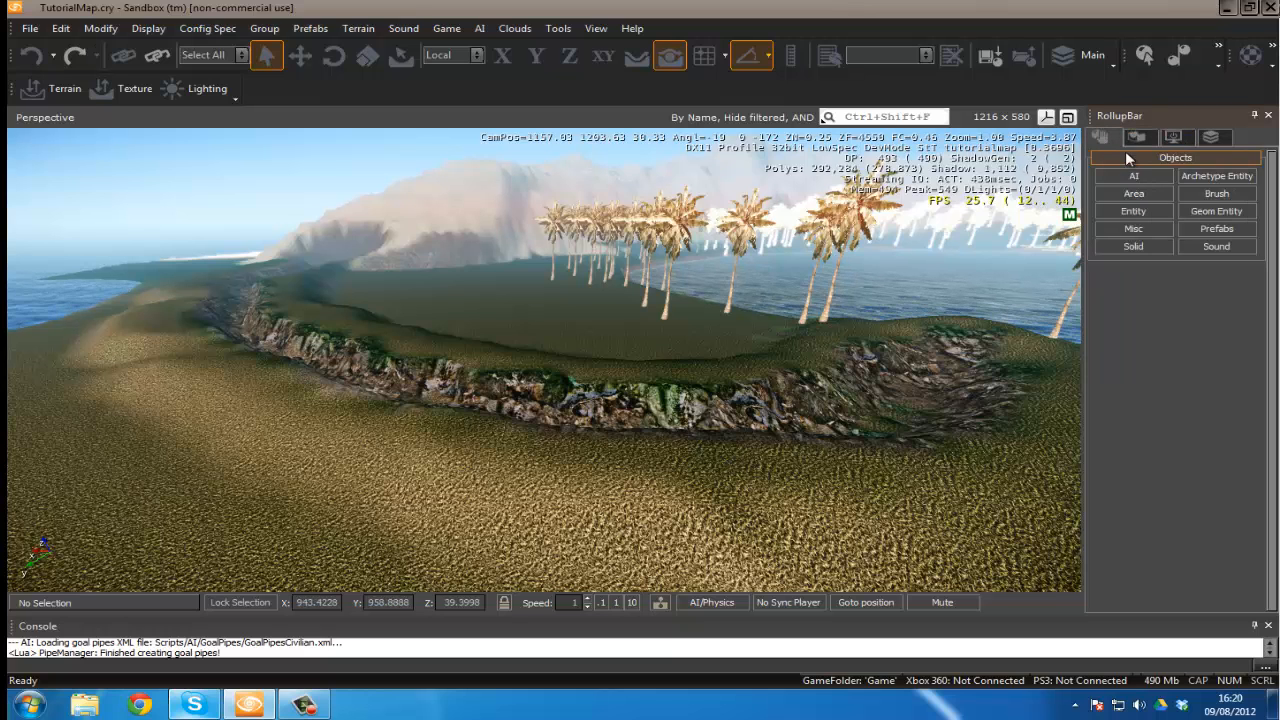
pyautogui.click(1133, 230)
pyautogui.moveTo(880, 305); pyautogui.dragTo(891, 307, button='right')
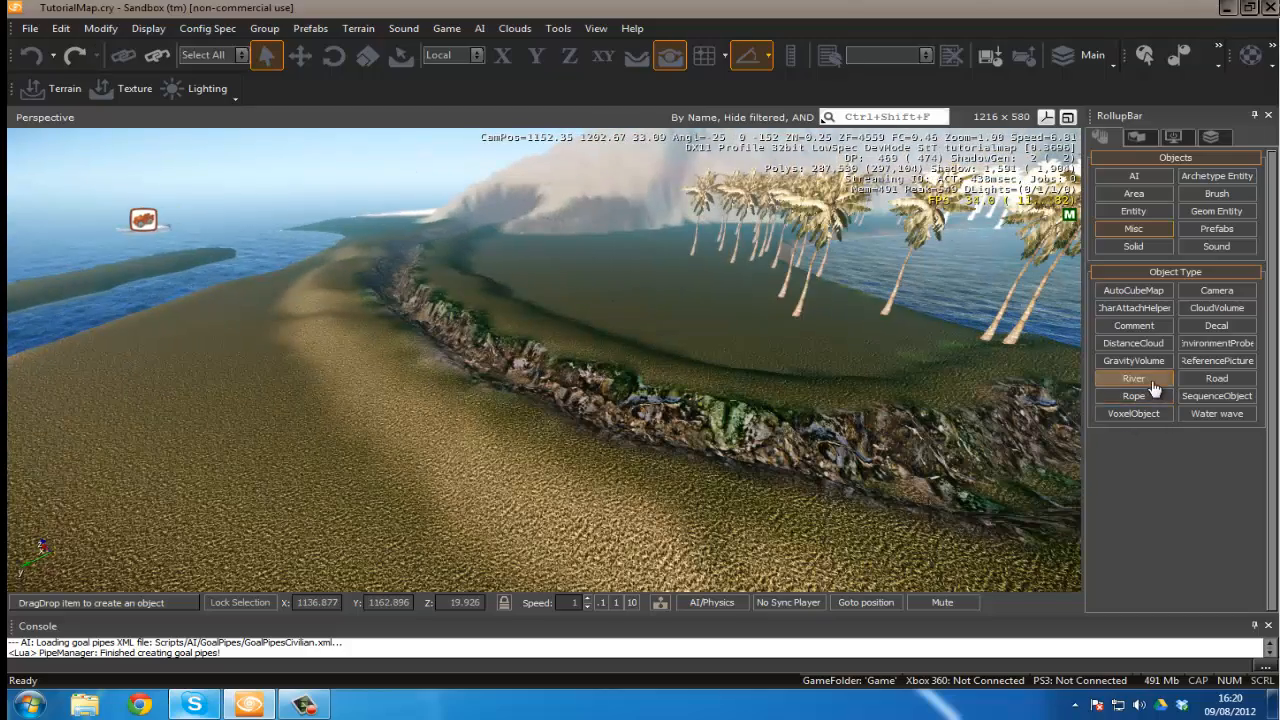
pyautogui.click(1133, 378)
pyautogui.press('d')
pyautogui.moveTo(844, 444); pyautogui.dragTo(729, 394, button='right')
pyautogui.press('w')
pyautogui.press('d')
pyautogui.press('a')
pyautogui.press('w')
pyautogui.press('w')
pyautogui.press('s')
pyautogui.press('s')
pyautogui.press('w')
pyautogui.press('w')
pyautogui.press('w')
pyautogui.press('s')
pyautogui.press('s')
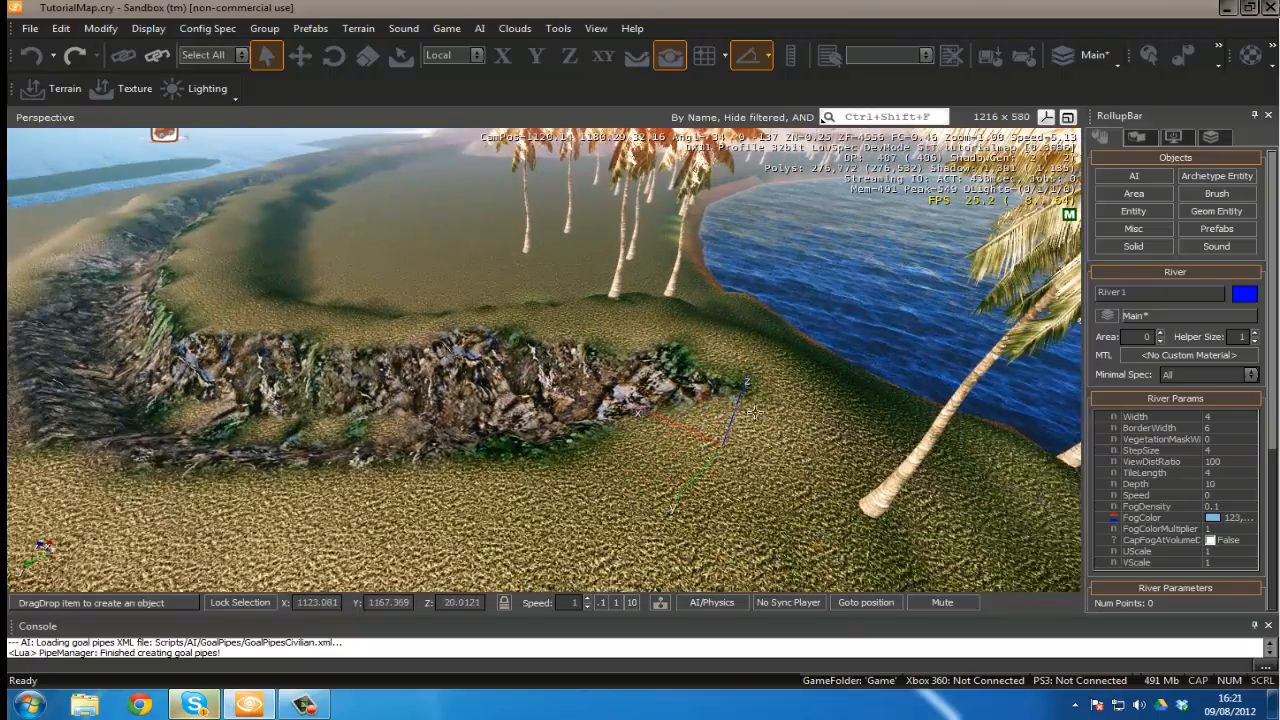
pyautogui.press('w')
pyautogui.moveTo(755, 411); pyautogui.dragTo(268, 454, button='right')
pyautogui.press('d')
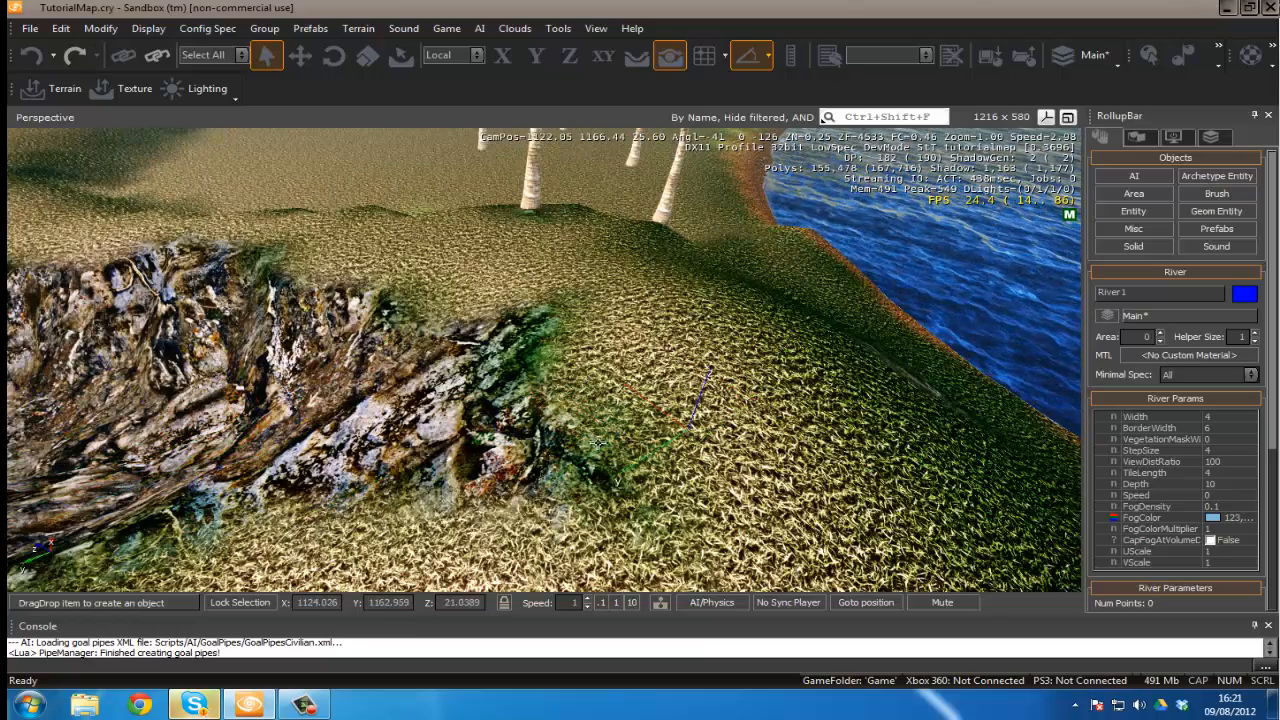
pyautogui.press('s')
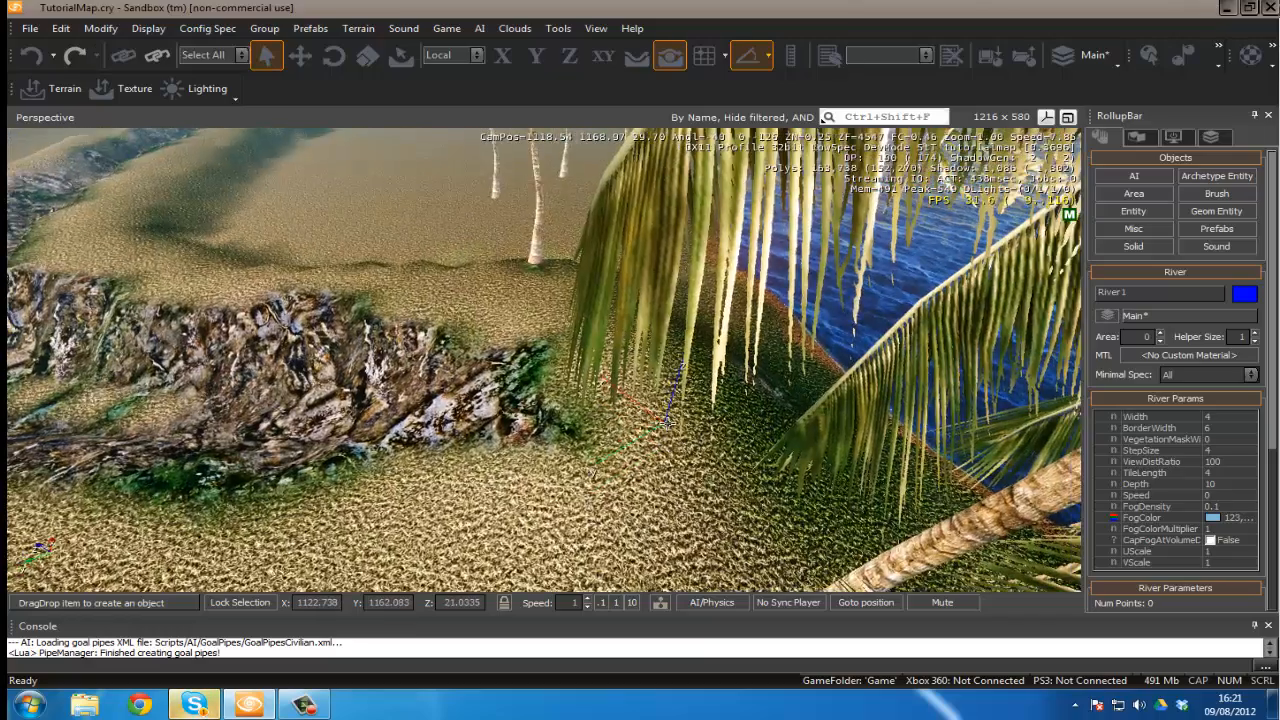
pyautogui.press('a')
pyautogui.moveTo(667, 425); pyautogui.dragTo(793, 422, button='right')
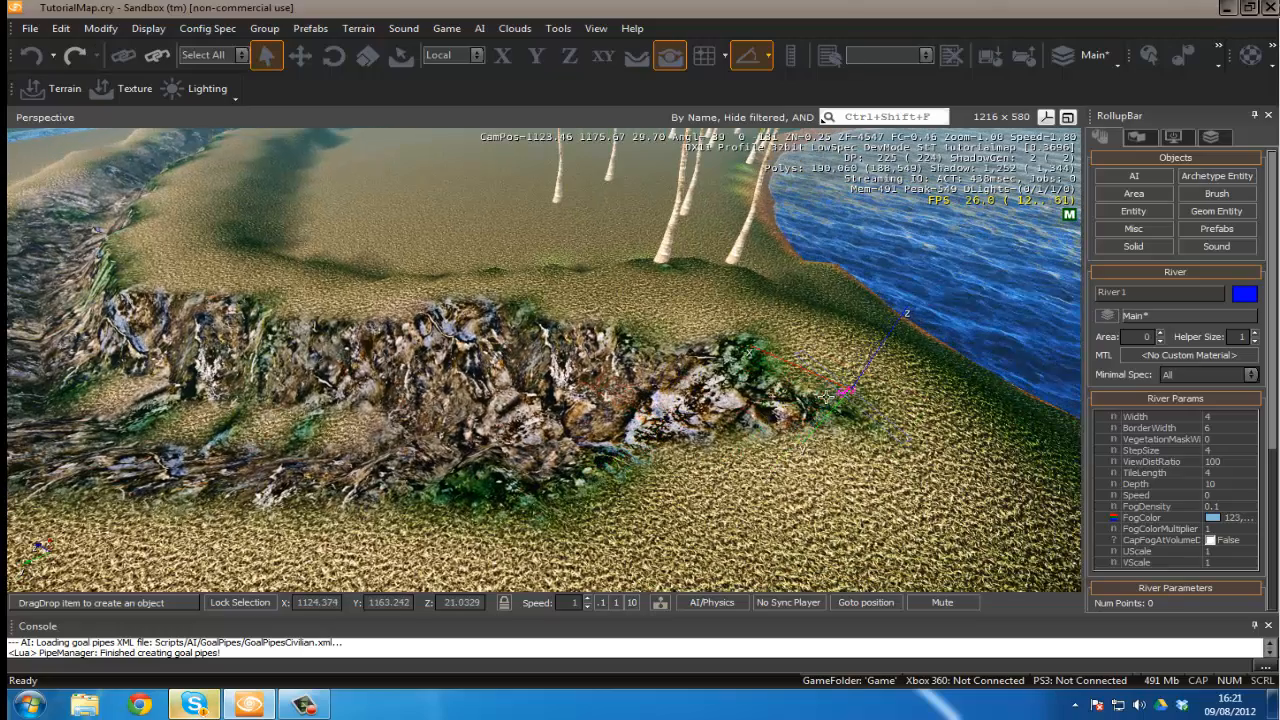
# - Lay the remaining river points along the rocky trench up into the basin at the mountain and finish the eight-point shape
pyautogui.press('s')
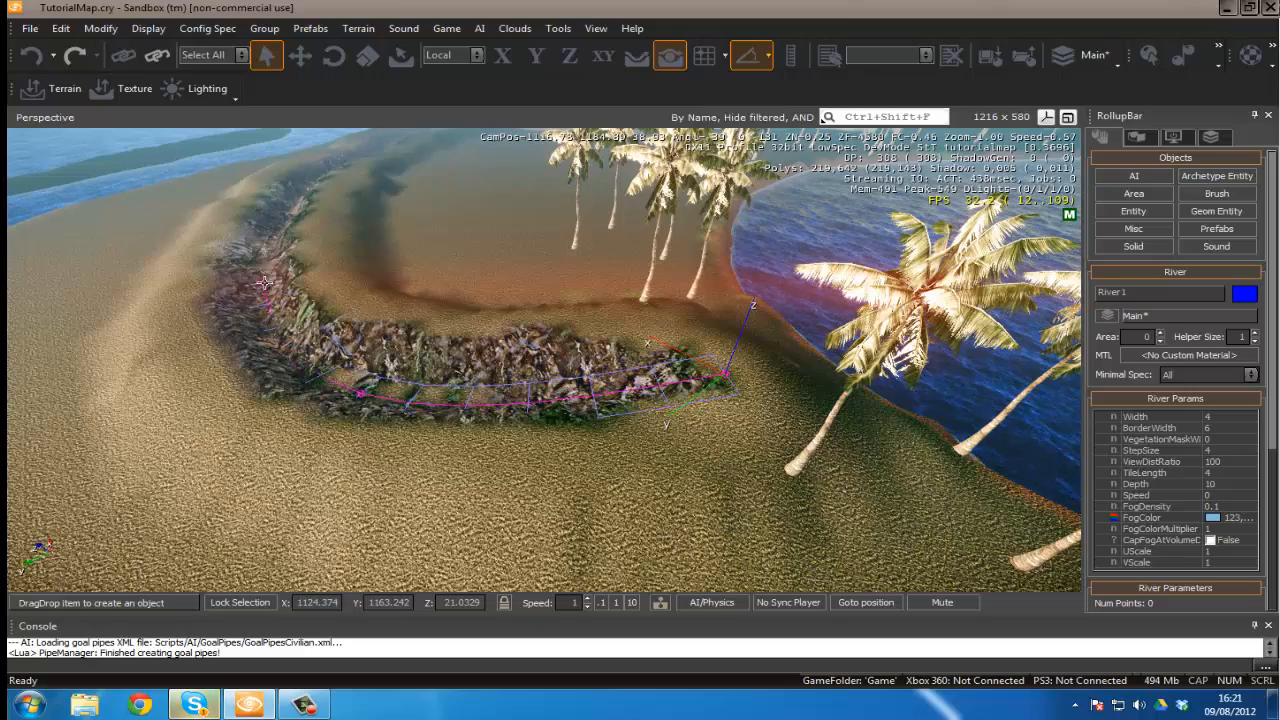
pyautogui.moveTo(267, 244); pyautogui.dragTo(369, 366, button='right')
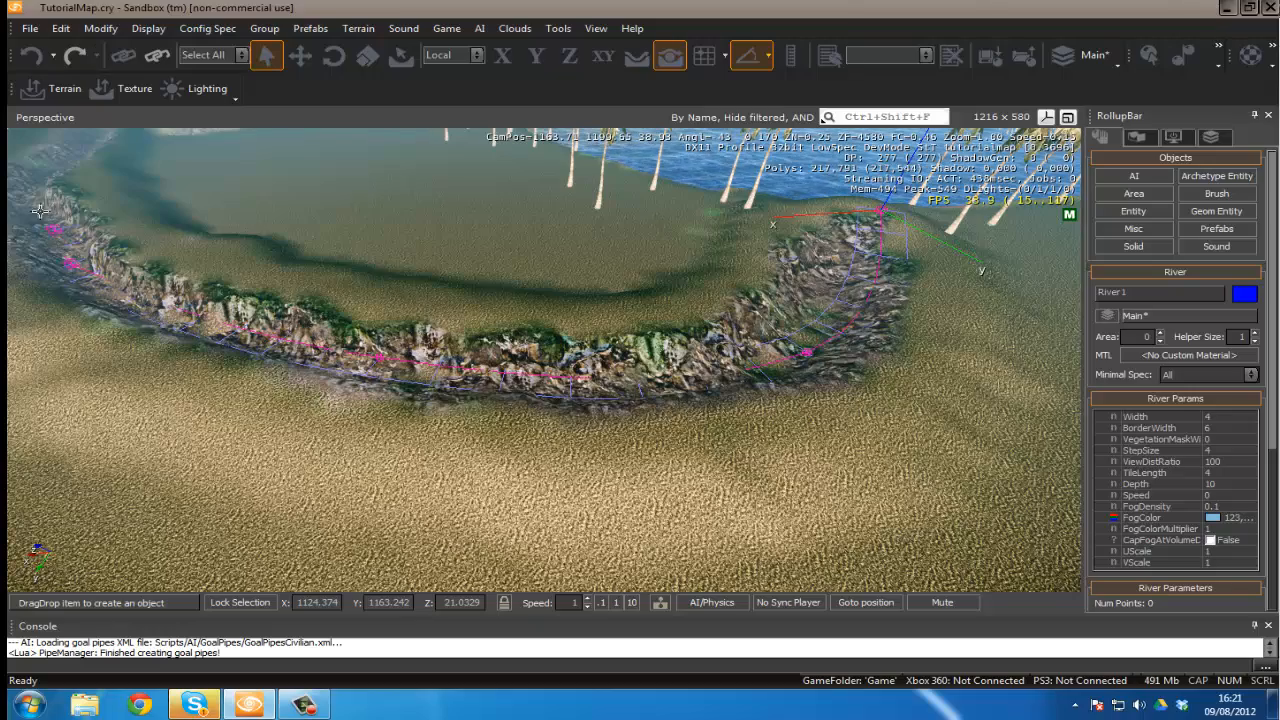
pyautogui.press('a')
pyautogui.moveTo(40, 192); pyautogui.dragTo(270, 260, button='right')
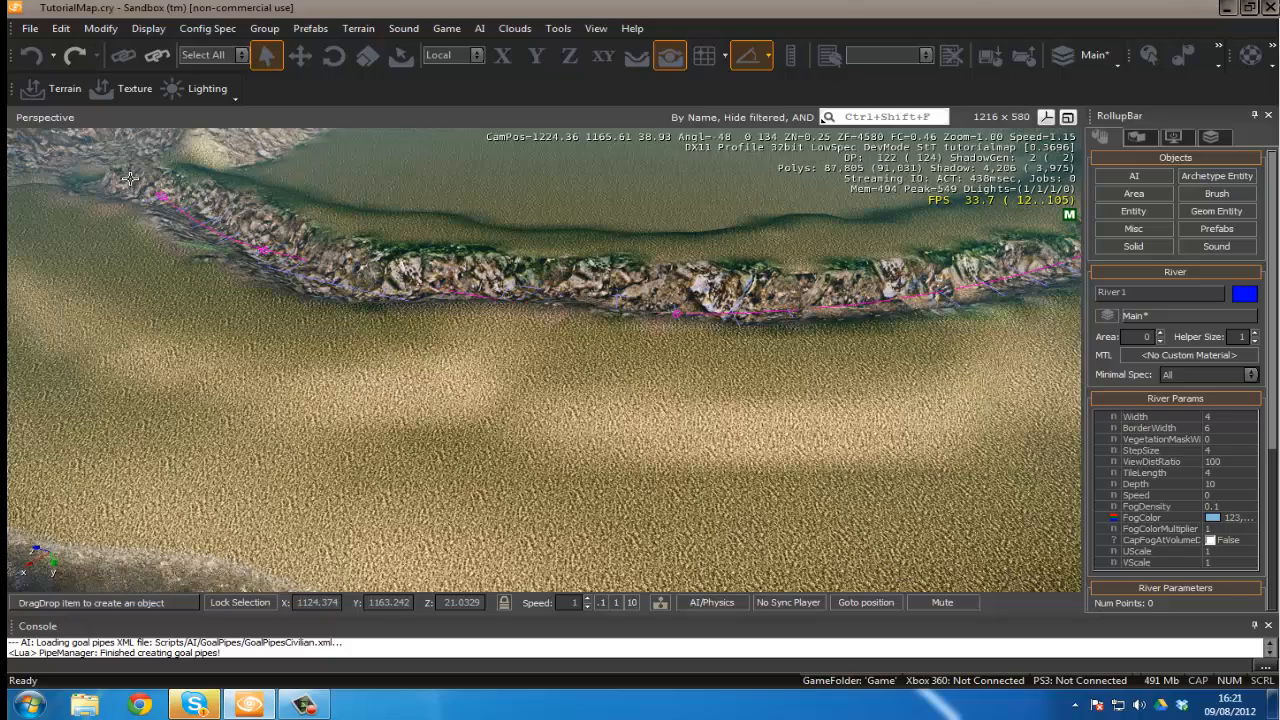
pyautogui.moveTo(135, 168); pyautogui.dragTo(336, 218, button='right')
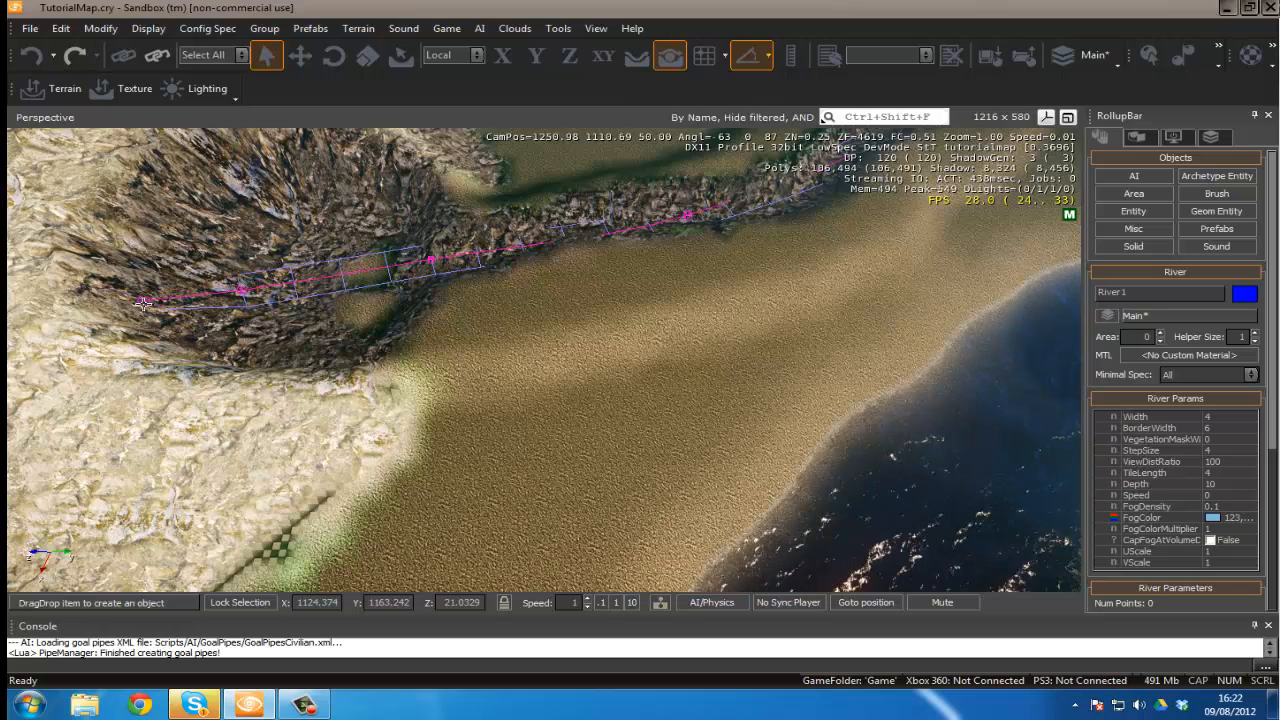
pyautogui.press('w')
pyautogui.moveTo(335, 317); pyautogui.dragTo(392, 492, button='right')
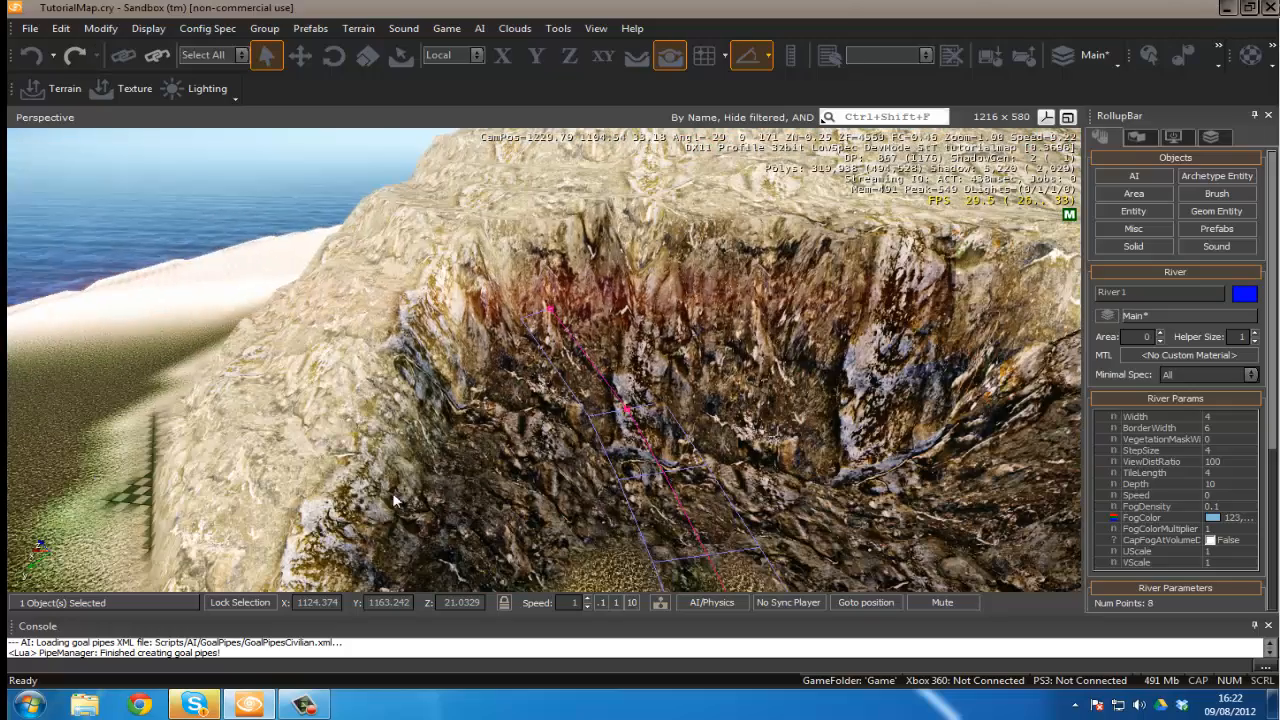
# - Examine how the river outline fits the trench floor, from the mountain basin back to the bend near the palm trees
pyautogui.moveTo(518, 418); pyautogui.dragTo(505, 476, button='right')
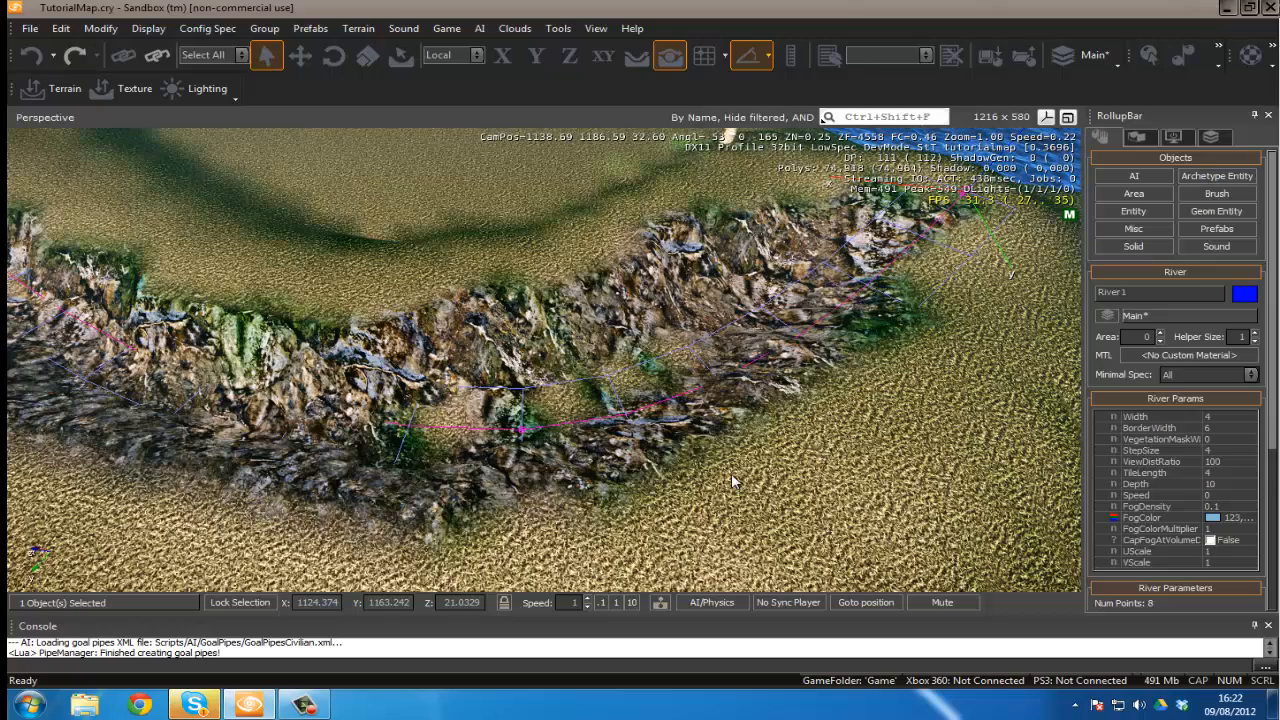
pyautogui.moveTo(731, 473); pyautogui.dragTo(600, 450, button='right')
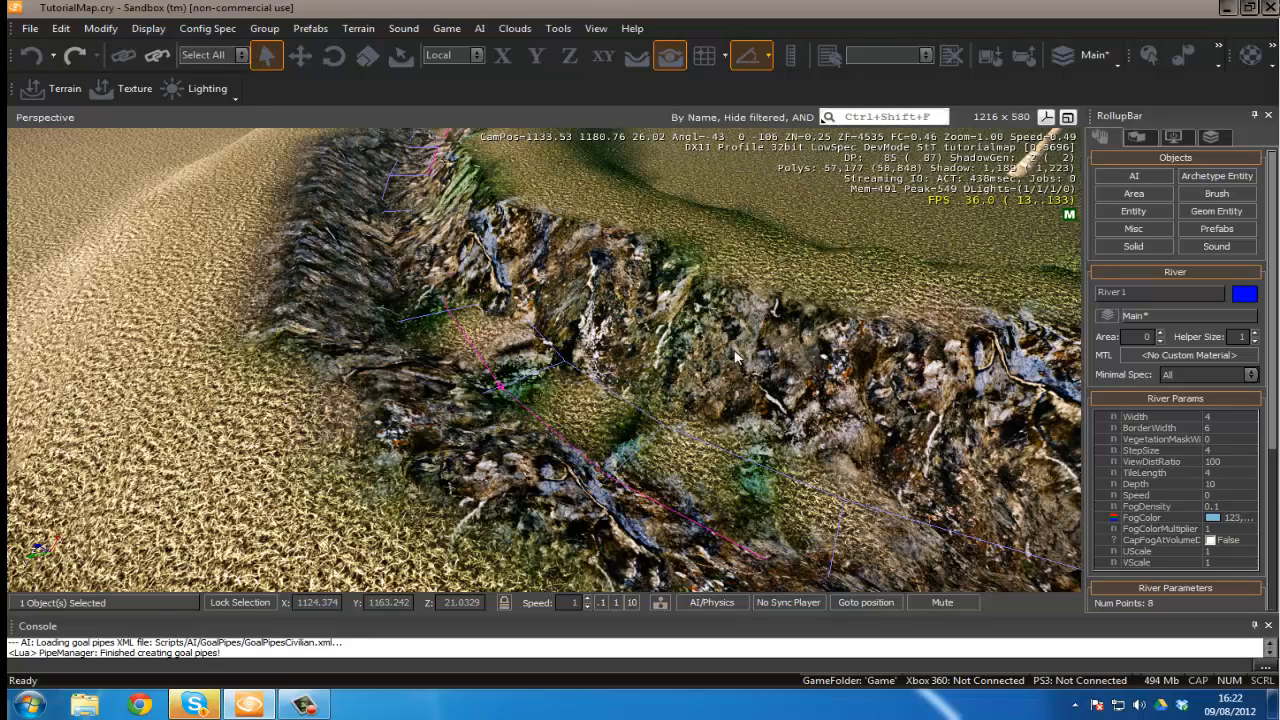
pyautogui.moveTo(737, 357)
pyautogui.mouseDown(button='right')
pyautogui.moveTo(724, 355)
pyautogui.moveTo(745, 353)
pyautogui.mouseUp(button='right')
pyautogui.press('w')
pyautogui.press('s')
pyautogui.press('s')
pyautogui.moveTo(602, 411); pyautogui.dragTo(545, 398, button='right')
pyautogui.press('w')
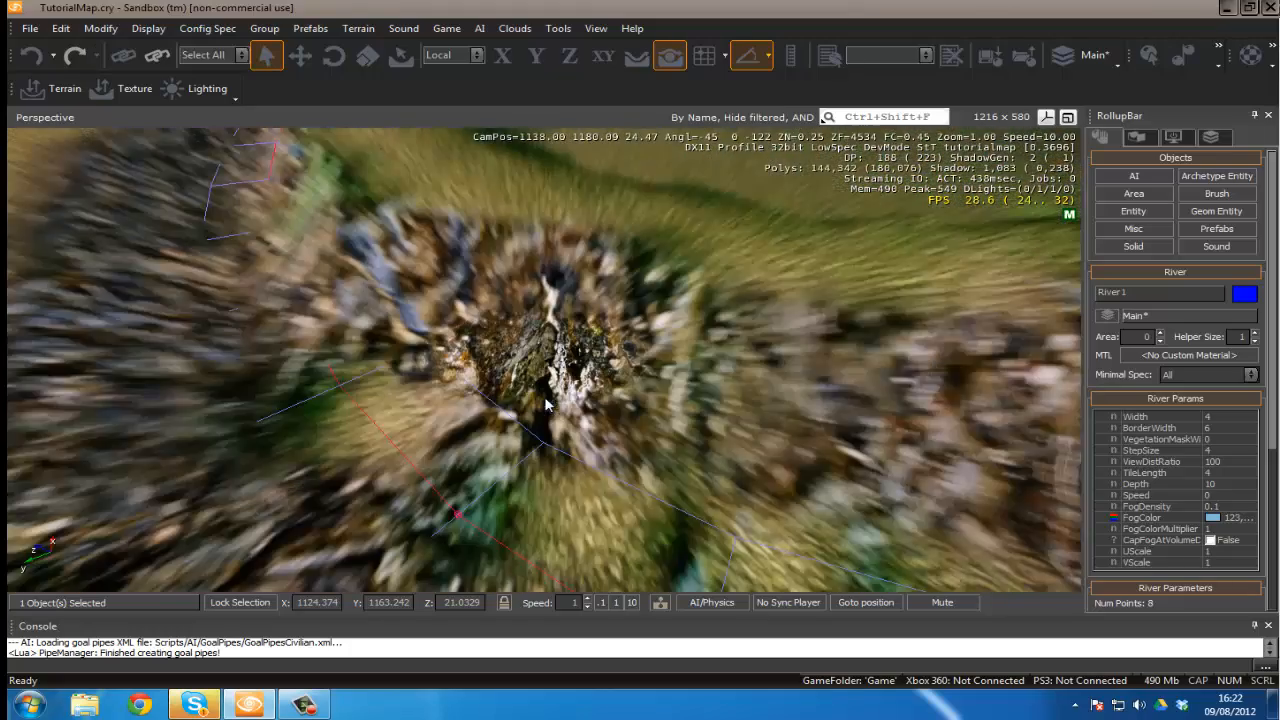
pyautogui.scroll(-2, 545, 404)
pyautogui.press('s')
pyautogui.moveTo(449, 432); pyautogui.dragTo(803, 407, button='right')
pyautogui.press('w')
pyautogui.press('s')
pyautogui.press('w')
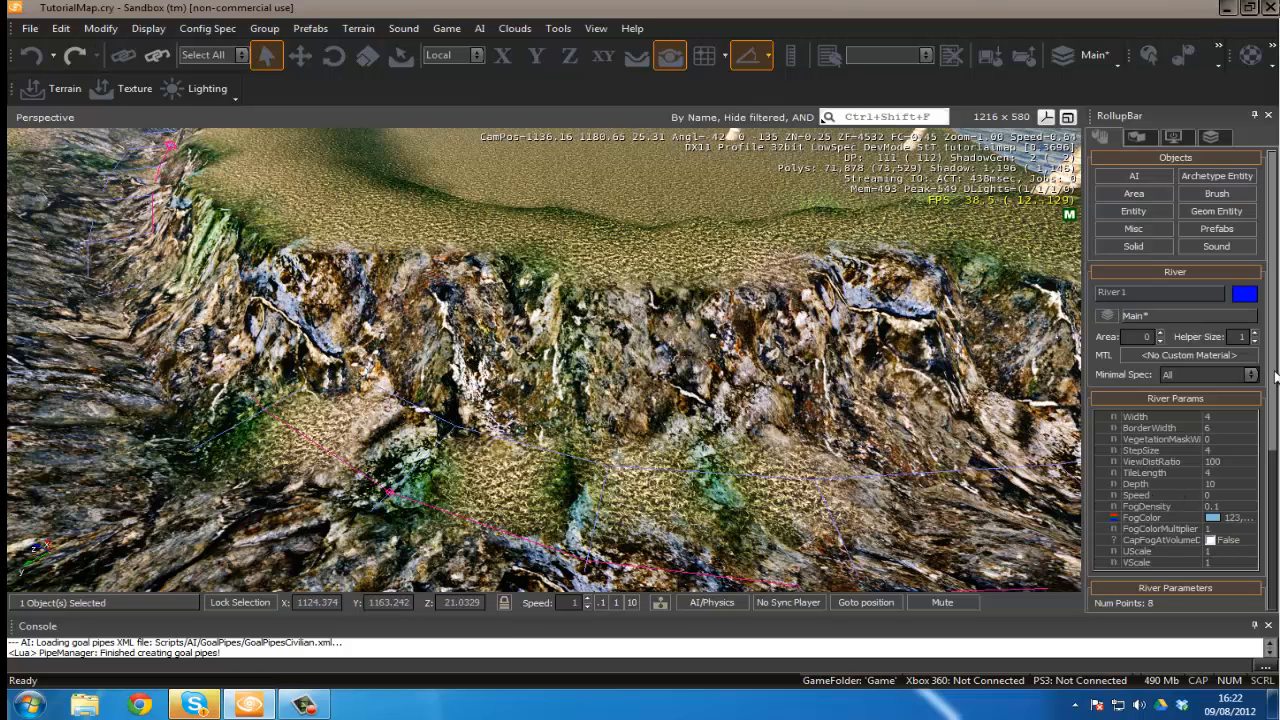
# - Enable shape editing for the river and select point 2 in the trench bend
pyautogui.moveTo(1273, 376); pyautogui.dragTo(1273, 466)
pyautogui.click(1146, 502)
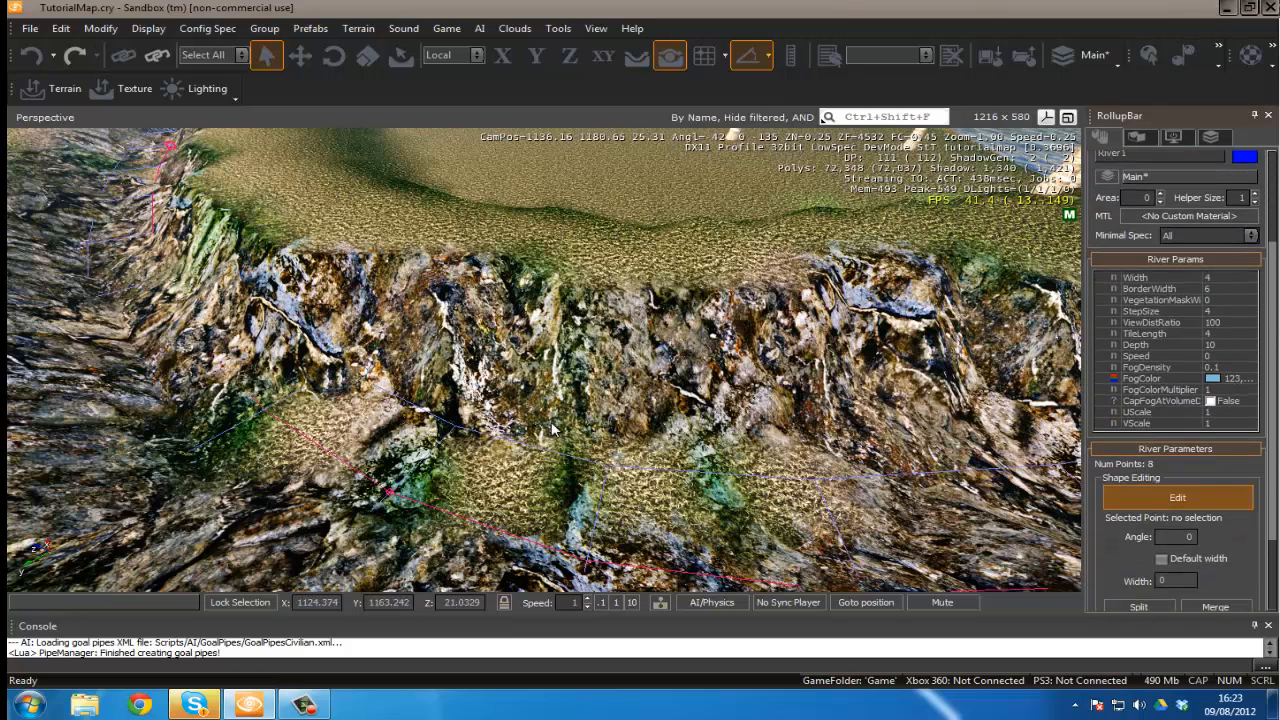
pyautogui.click(388, 490)
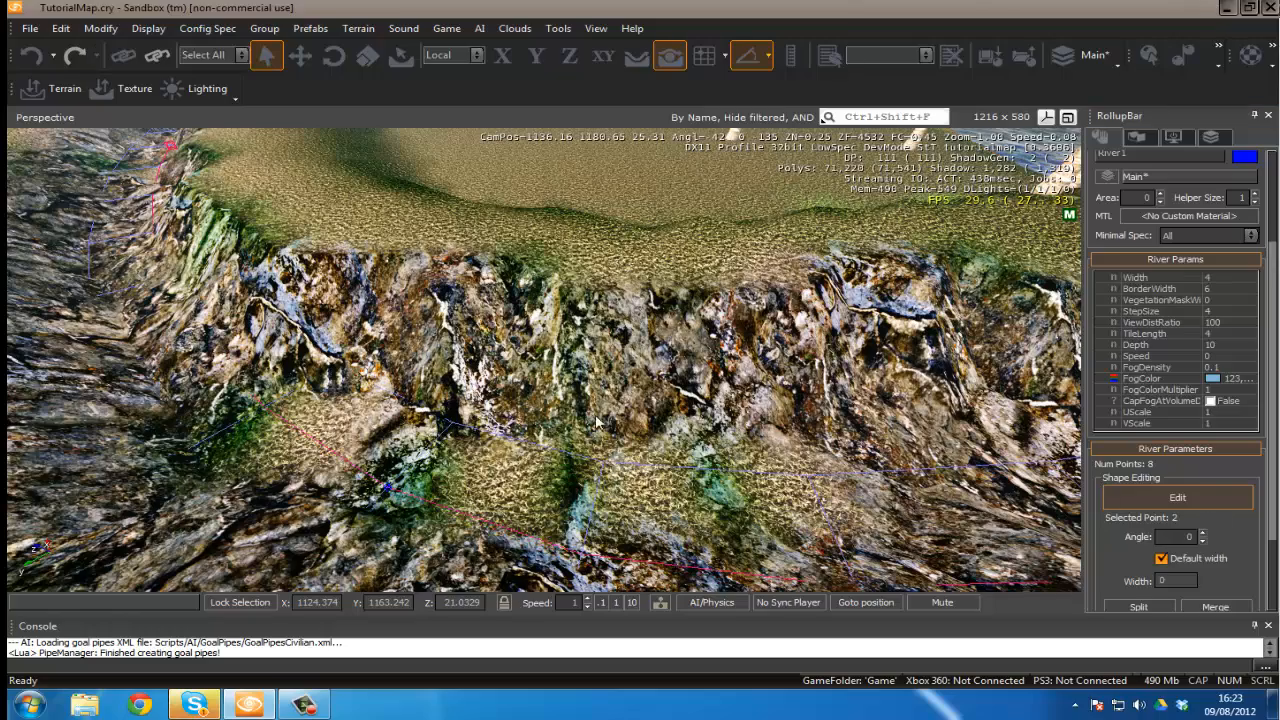
pyautogui.moveTo(598, 406); pyautogui.dragTo(592, 380, button='right')
pyautogui.press('s')
pyautogui.press('w')
pyautogui.press('w')
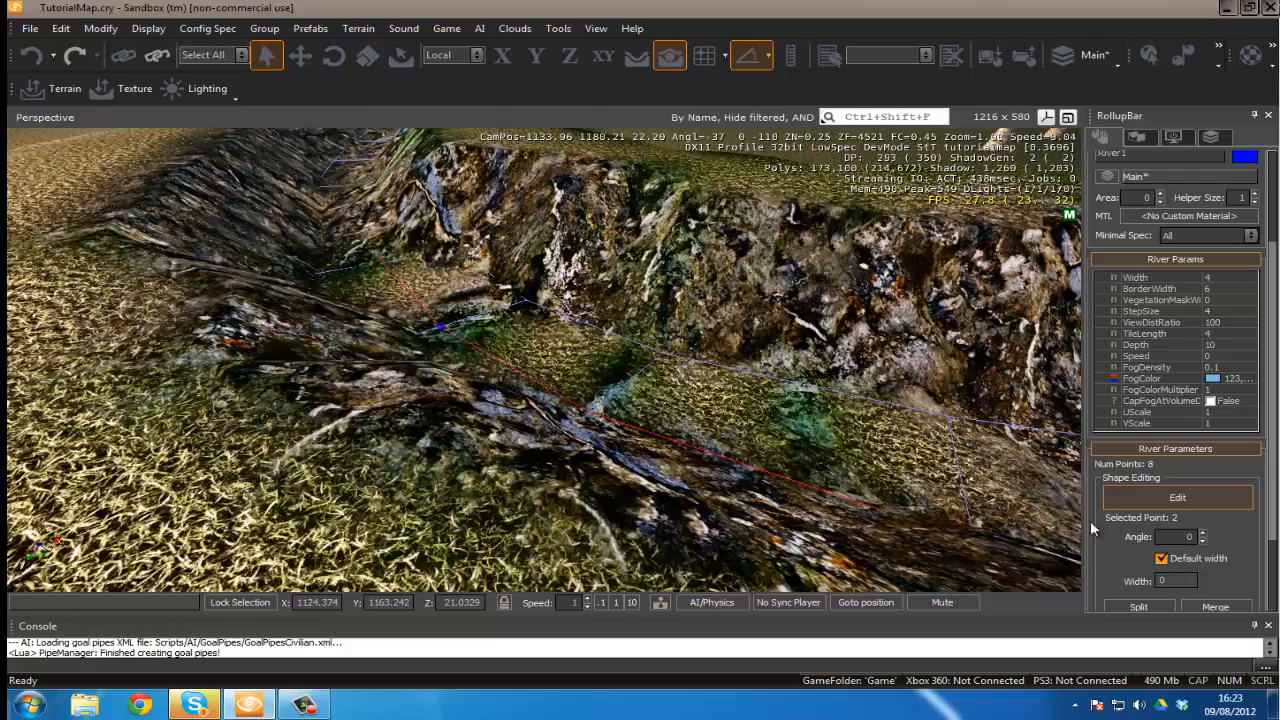
pyautogui.press('s')
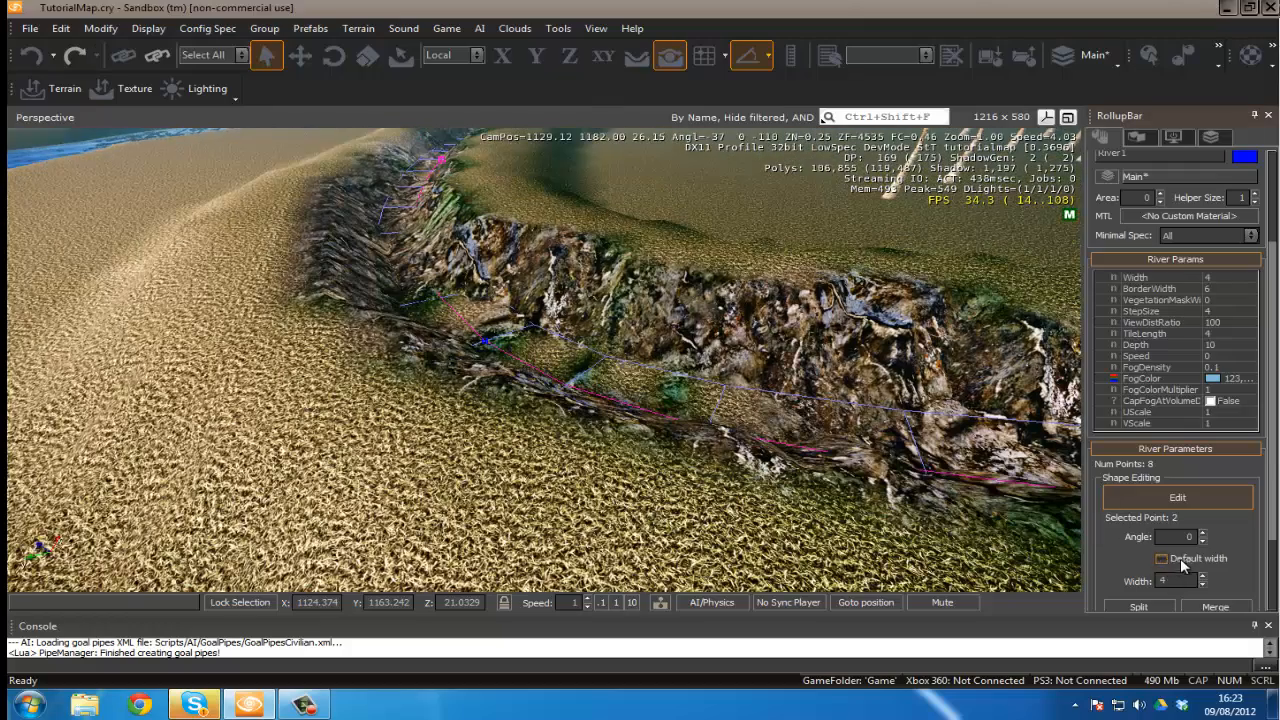
# - Turn off the default width for river point 2, try a width of 5, and settle on 10
pyautogui.click(1161, 561)
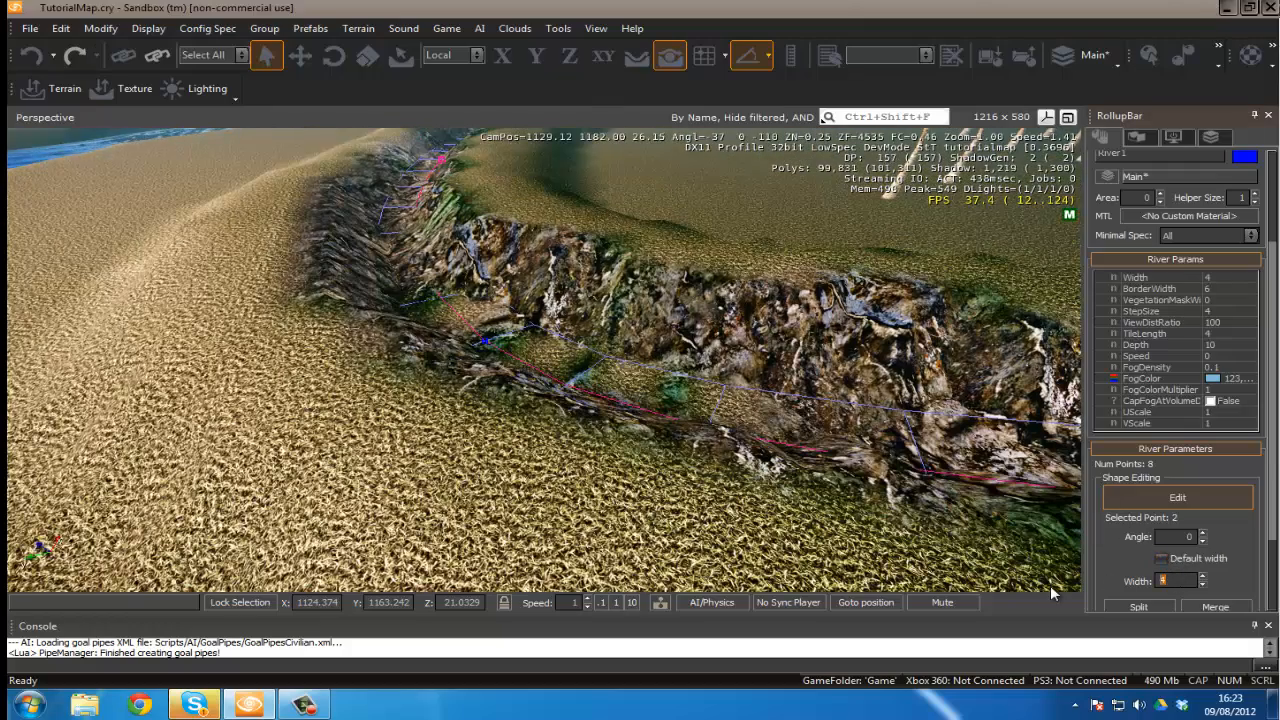
pyautogui.write('5')
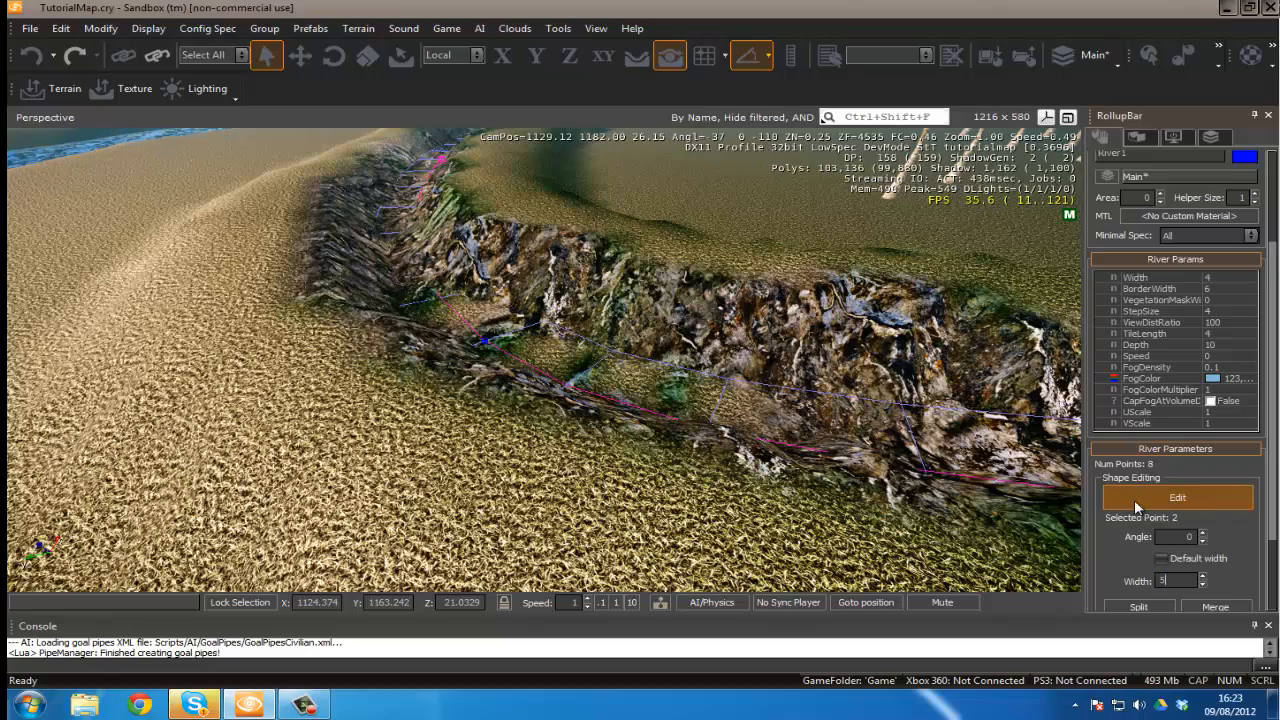
pyautogui.press('w')
pyautogui.moveTo(463, 230); pyautogui.dragTo(472, 229, button='right')
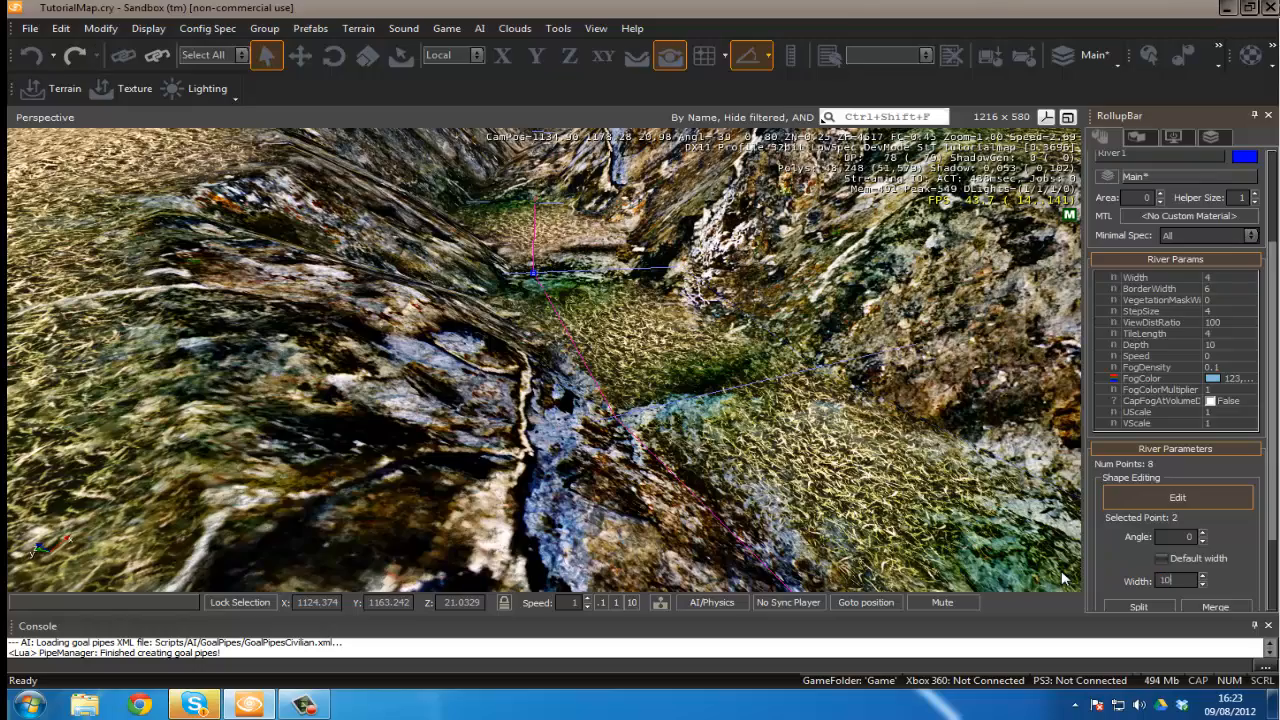
# - Select river point 3 along the trench and give it a custom width of 8
pyautogui.press('s')
pyautogui.moveTo(847, 393)
pyautogui.mouseDown(button='right')
pyautogui.moveTo(793, 392)
pyautogui.moveTo(848, 393)
pyautogui.mouseUp(button='right')
pyautogui.press('w')
pyautogui.press('s')
pyautogui.press('w')
pyautogui.press('d')
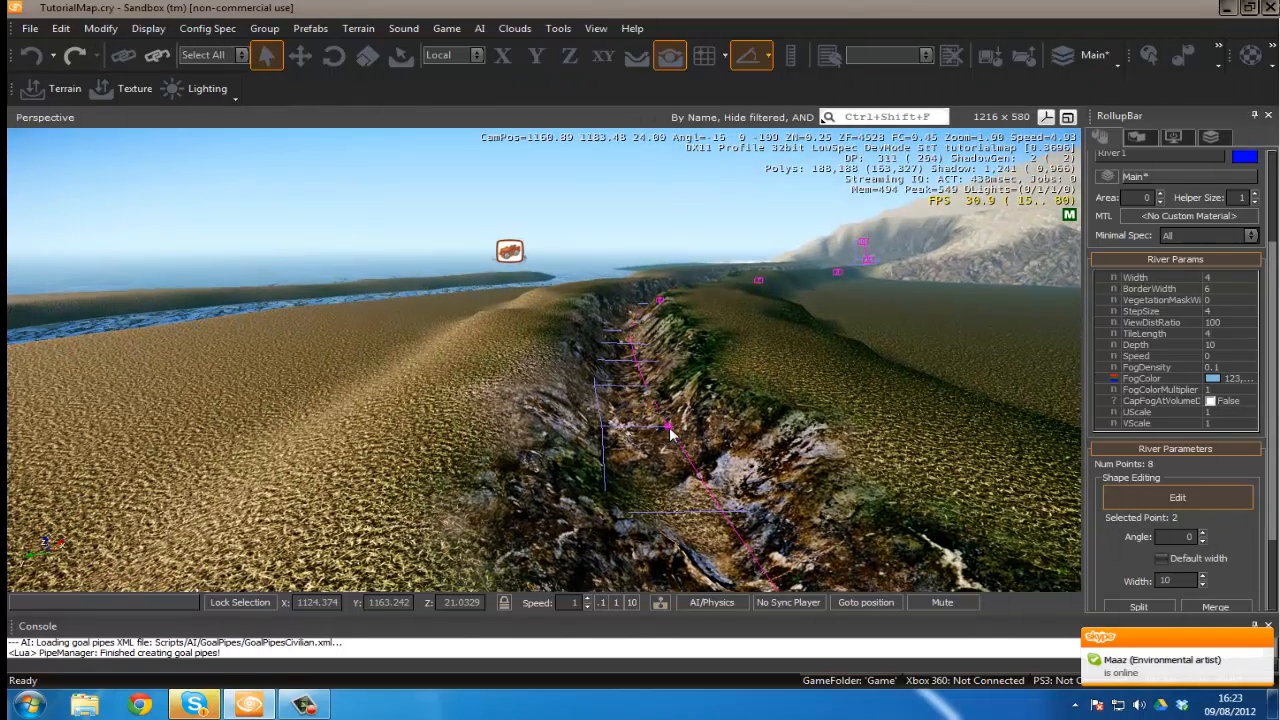
pyautogui.click(668, 427)
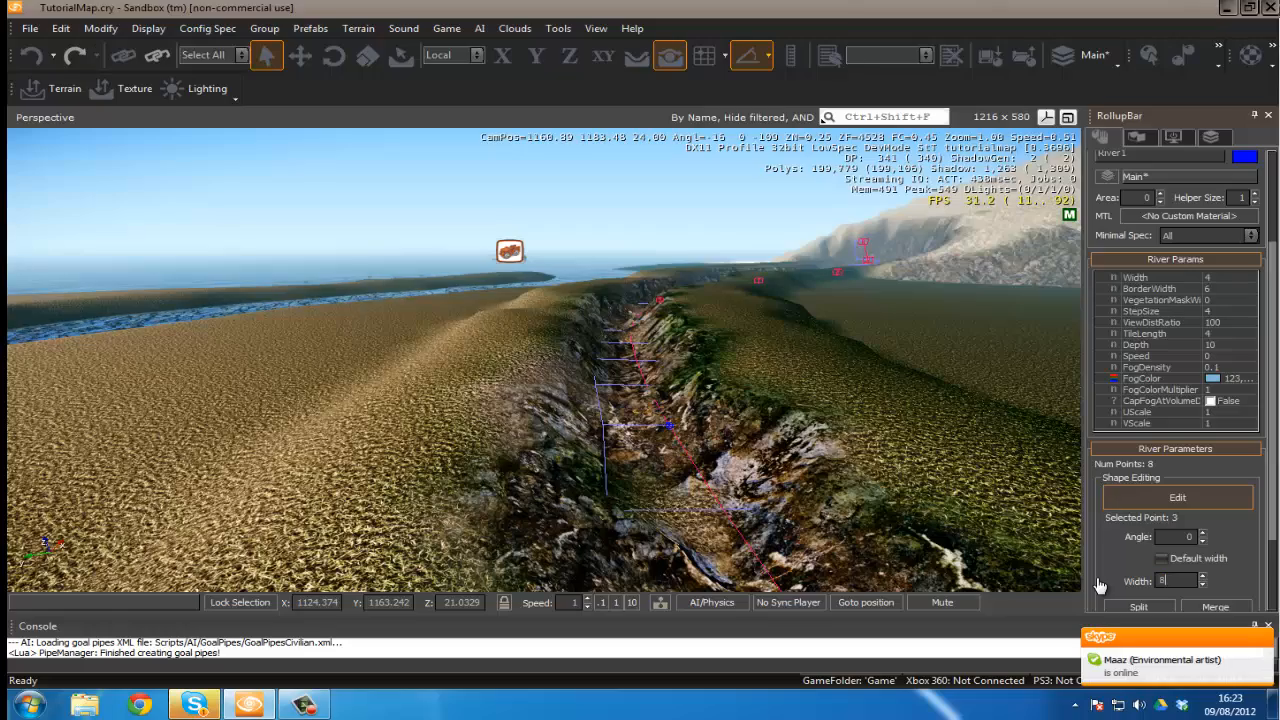
# - Select river point 4 farther along the trench towards the mountain
pyautogui.moveTo(494, 446)
pyautogui.mouseDown(button='right')
pyautogui.moveTo(514, 446)
pyautogui.moveTo(494, 446)
pyautogui.mouseUp(button='right')
pyautogui.press('a')
pyautogui.press('s')
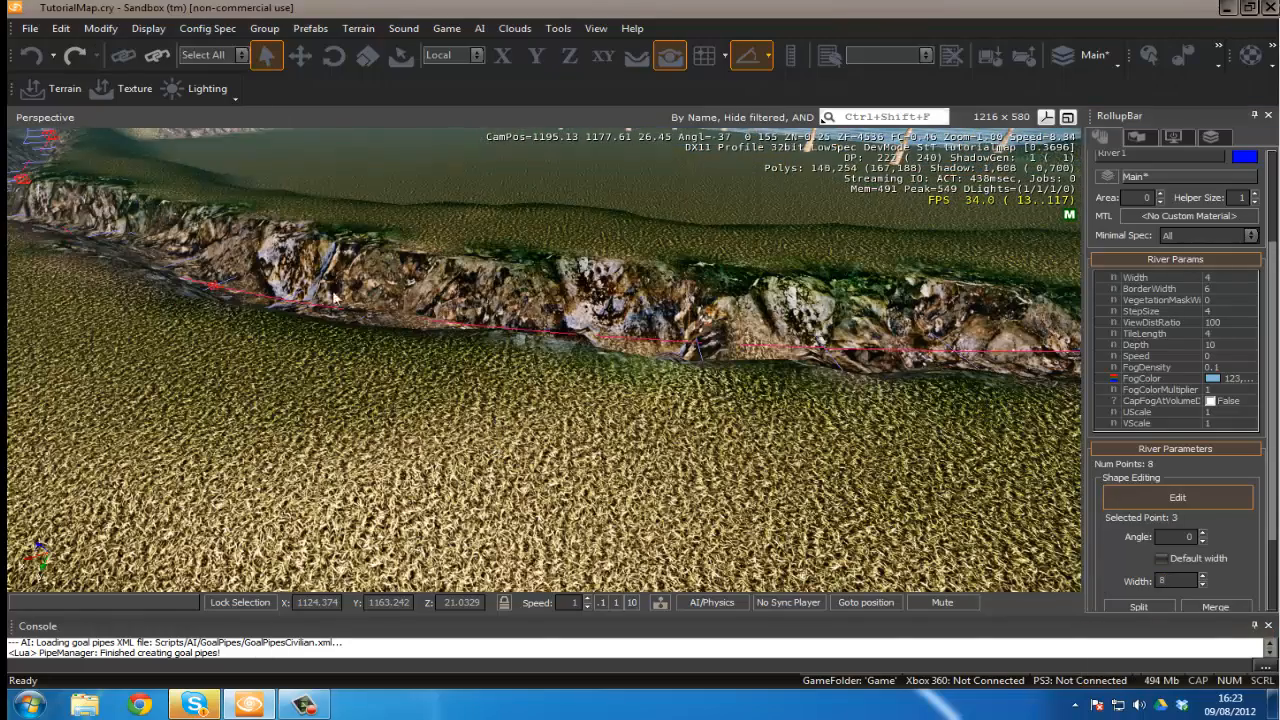
pyautogui.click(221, 288)
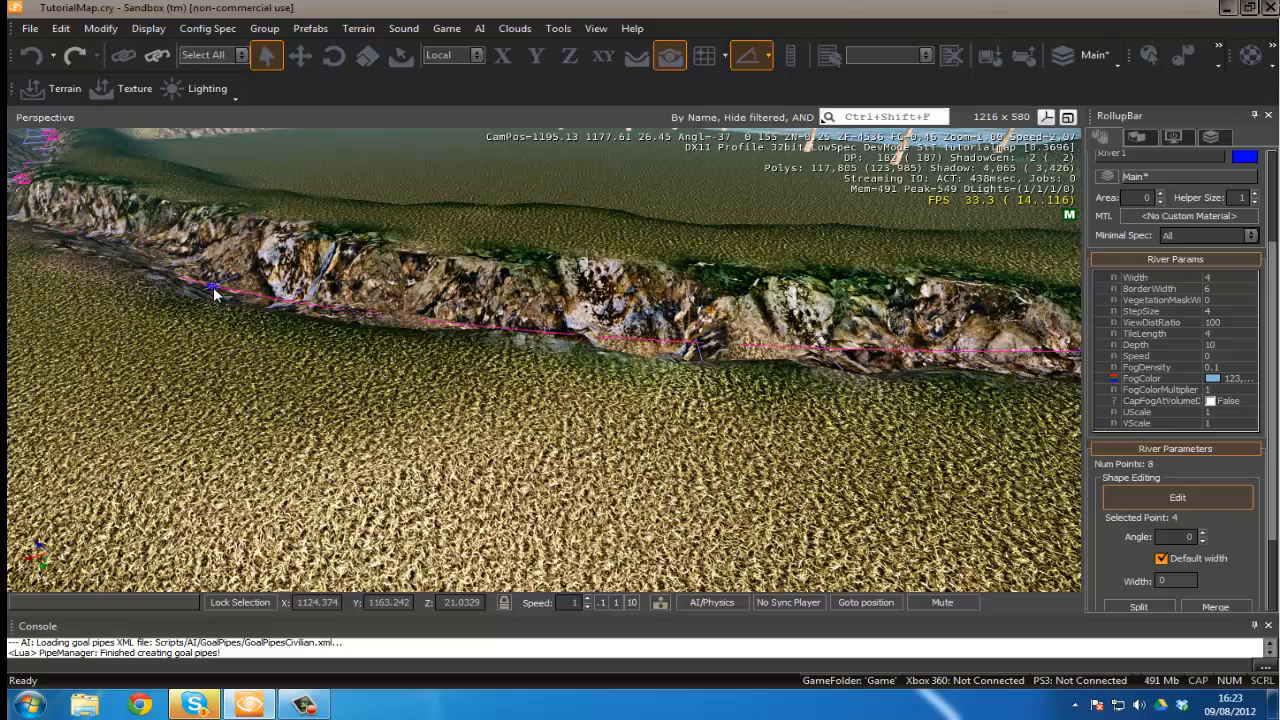
# - Select river point 5, turn off its default width and set its width to 10
pyautogui.press('w')
pyautogui.moveTo(564, 421); pyautogui.dragTo(509, 390, button='right')
pyautogui.press('a')
pyautogui.press('d')
pyautogui.press('s')
pyautogui.press('d')
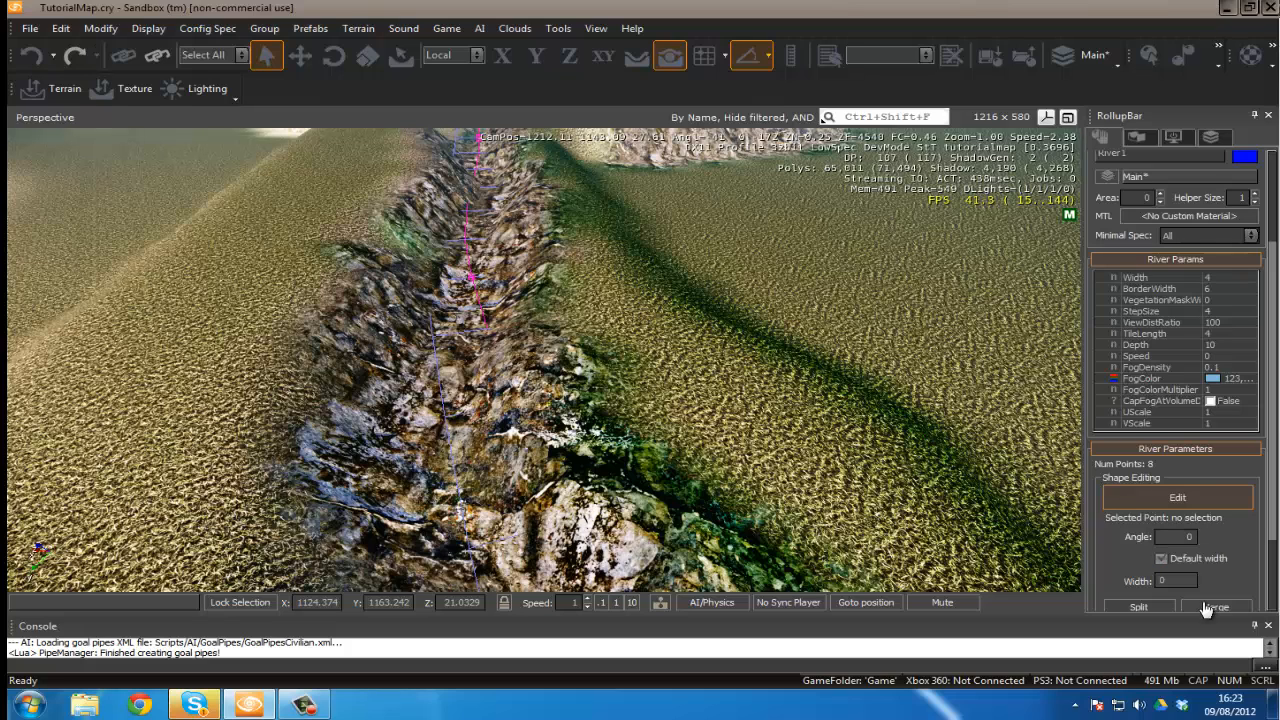
pyautogui.click(470, 277)
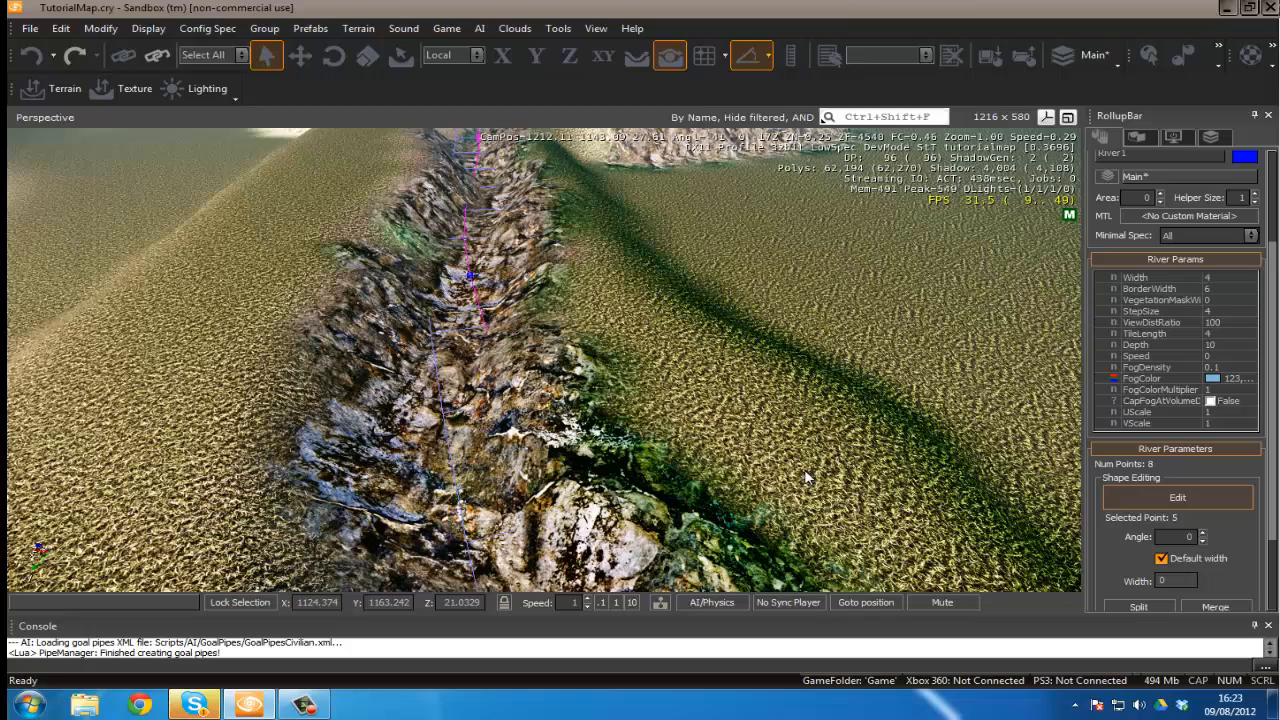
pyautogui.click(1168, 560)
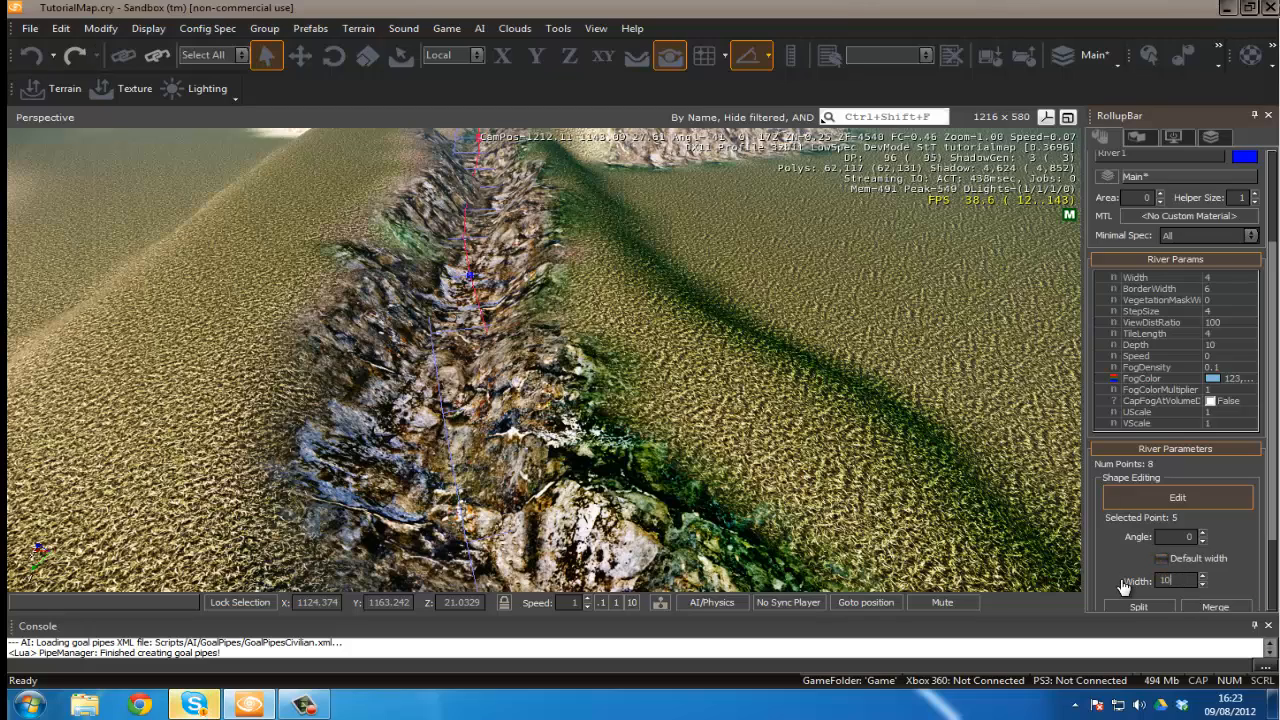
# - Open the Material Editor for the river's unassigned material and expand the Materials folder
pyautogui.moveTo(664, 343)
pyautogui.mouseDown(button='right')
pyautogui.moveTo(708, 345)
pyautogui.moveTo(661, 343)
pyautogui.mouseUp(button='right')
pyautogui.press('a')
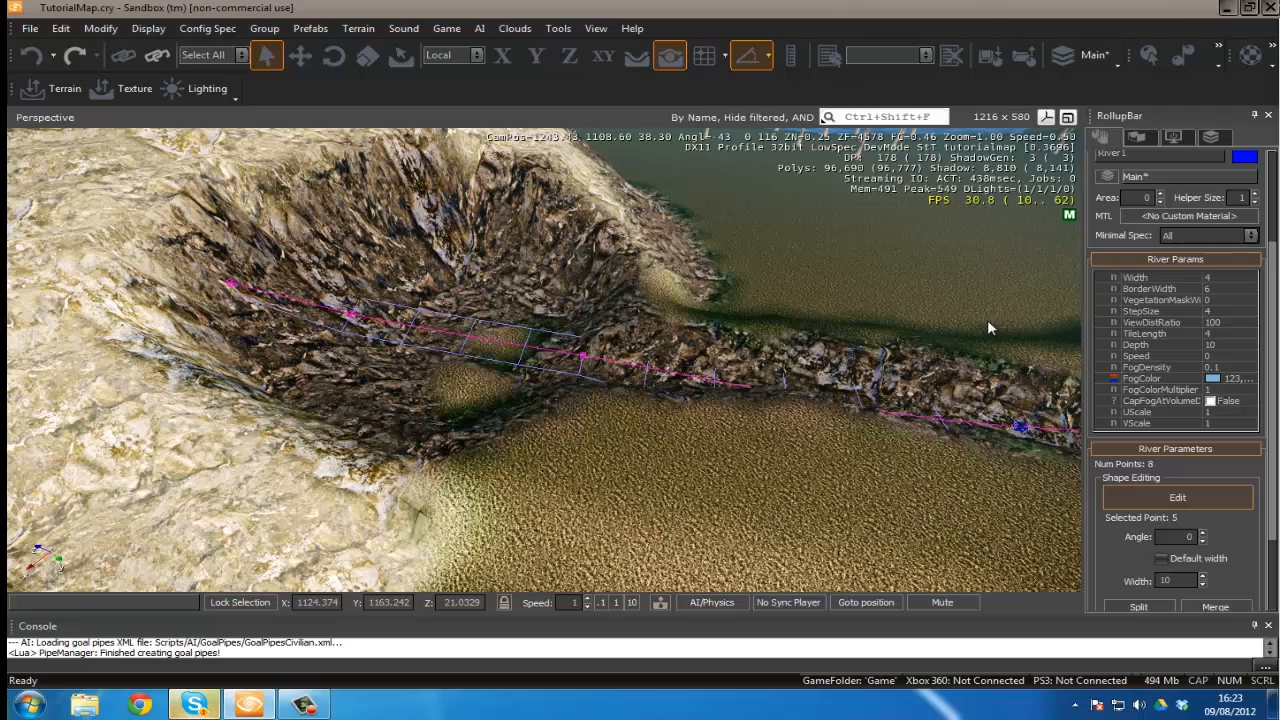
pyautogui.moveTo(624, 478); pyautogui.dragTo(626, 494, button='right')
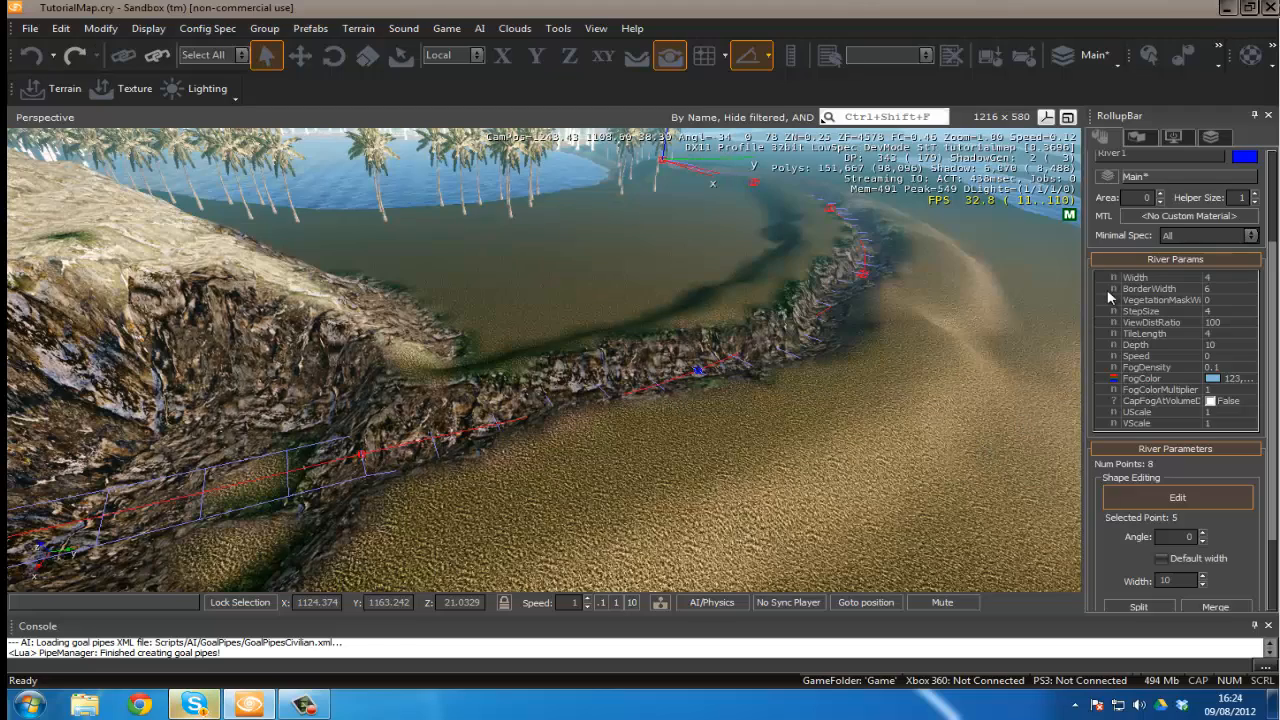
pyautogui.click(1178, 218)
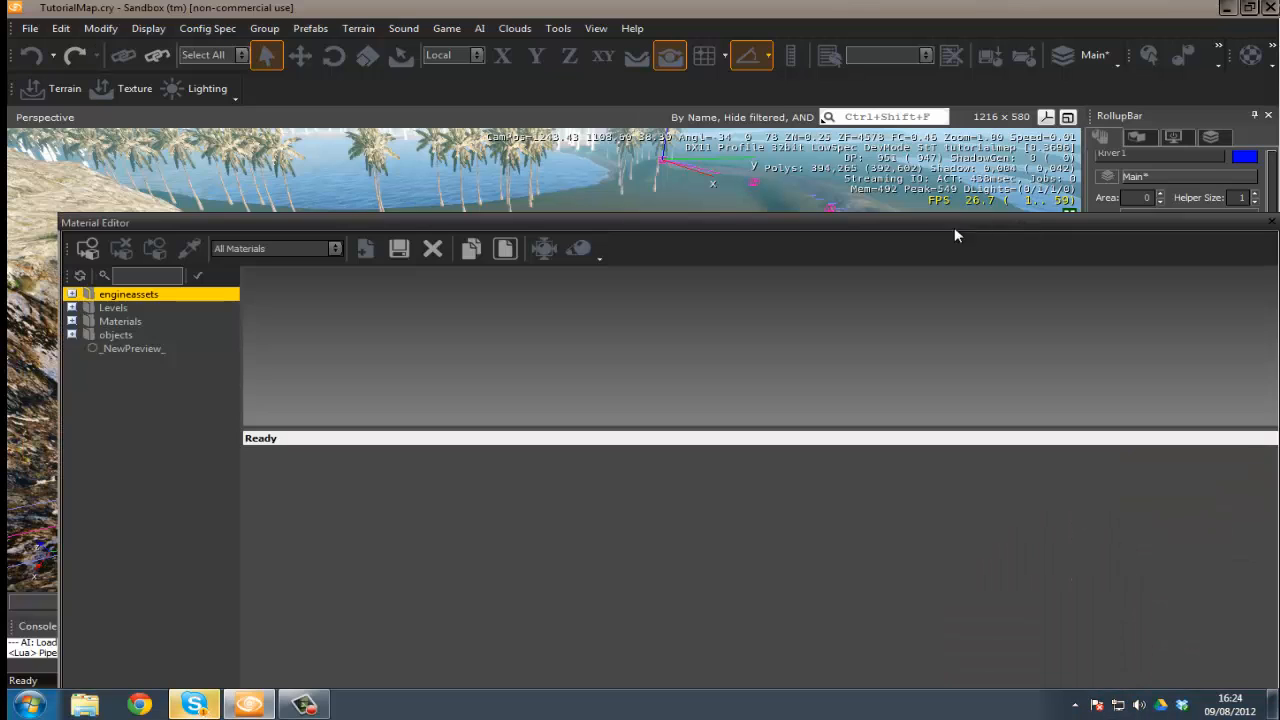
pyautogui.moveTo(447, 218); pyautogui.dragTo(772, 150)
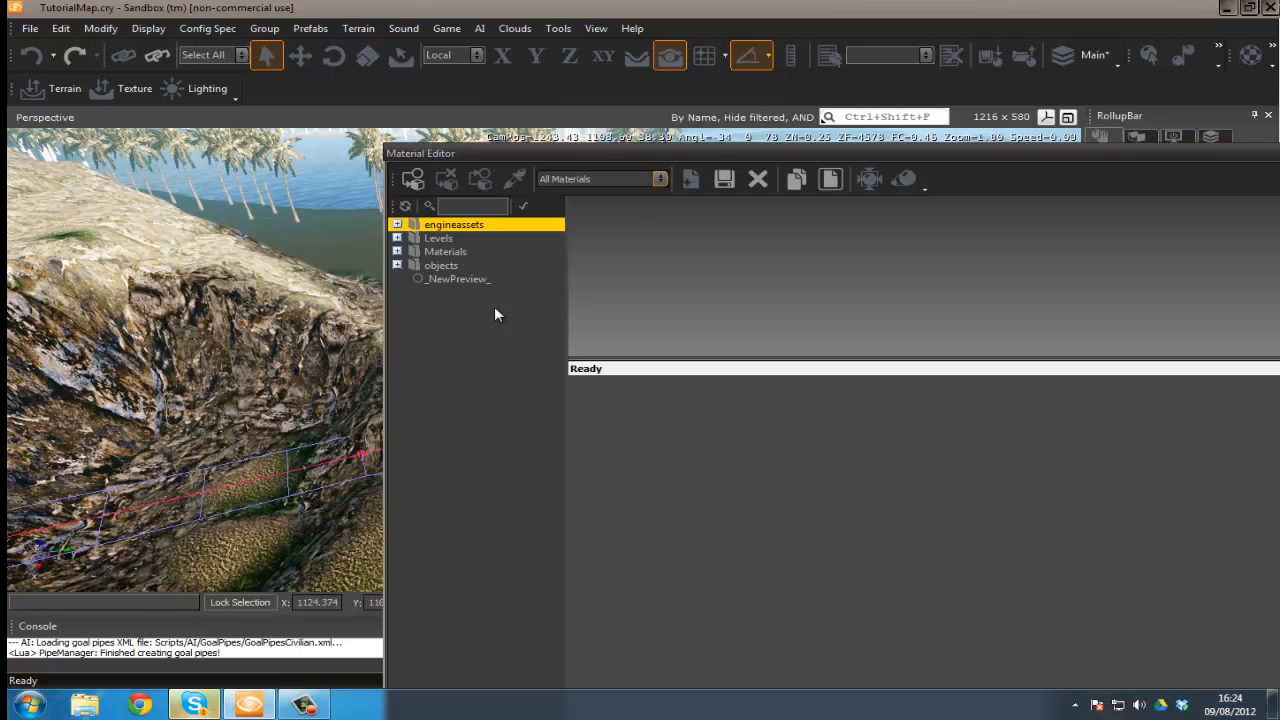
pyautogui.doubleClick(400, 254)
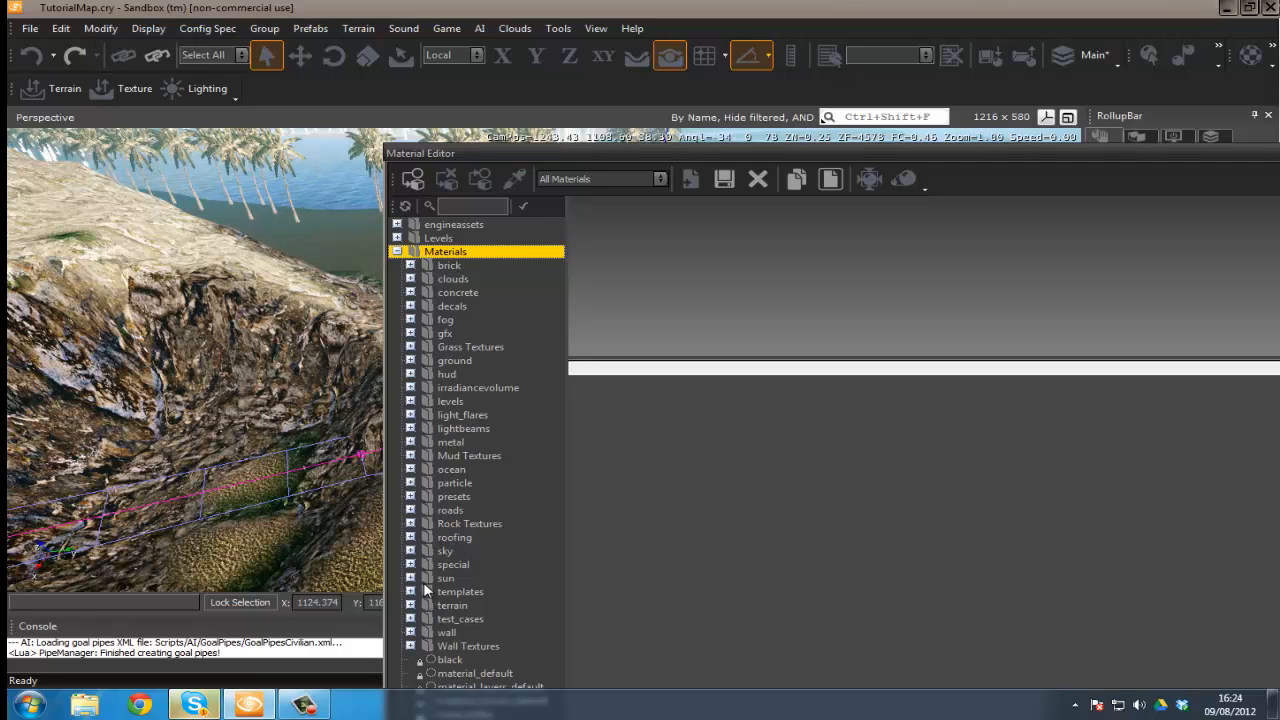
# - Expand the levels/cxp material folder and select the river_forest_b water material
pyautogui.click(413, 404)
pyautogui.click(410, 403)
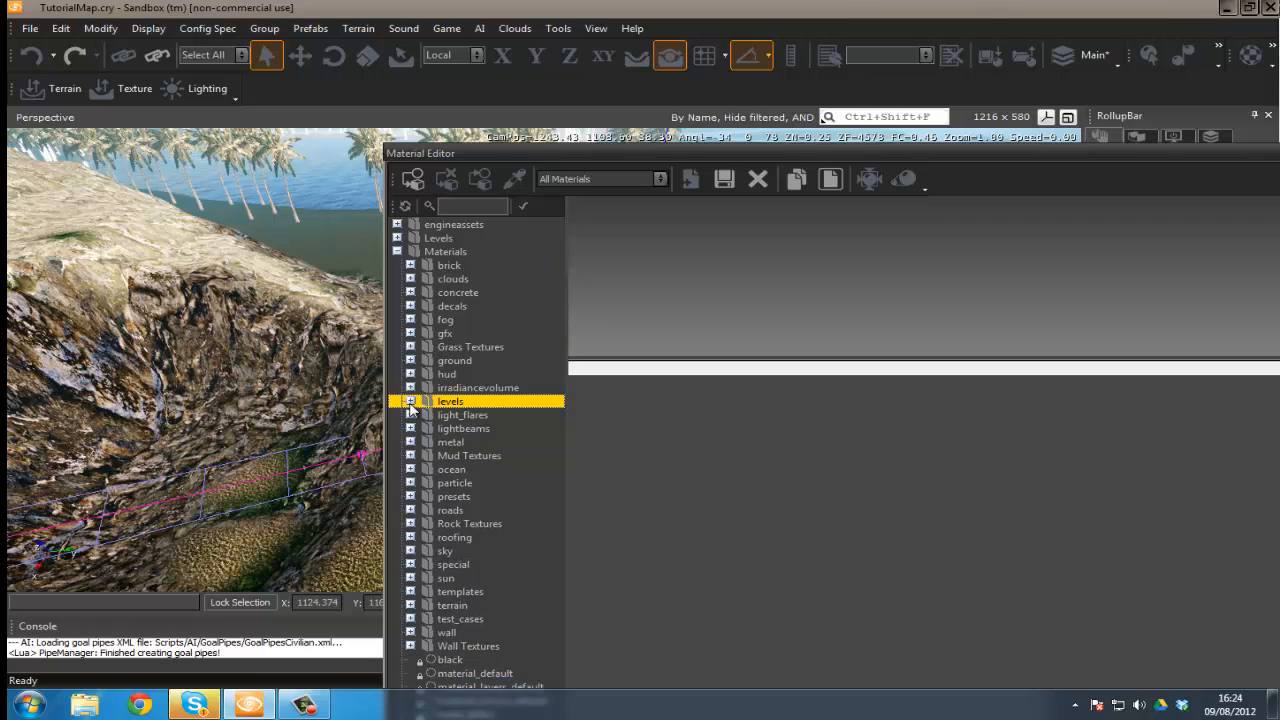
pyautogui.click(410, 403)
pyautogui.doubleClick(432, 415)
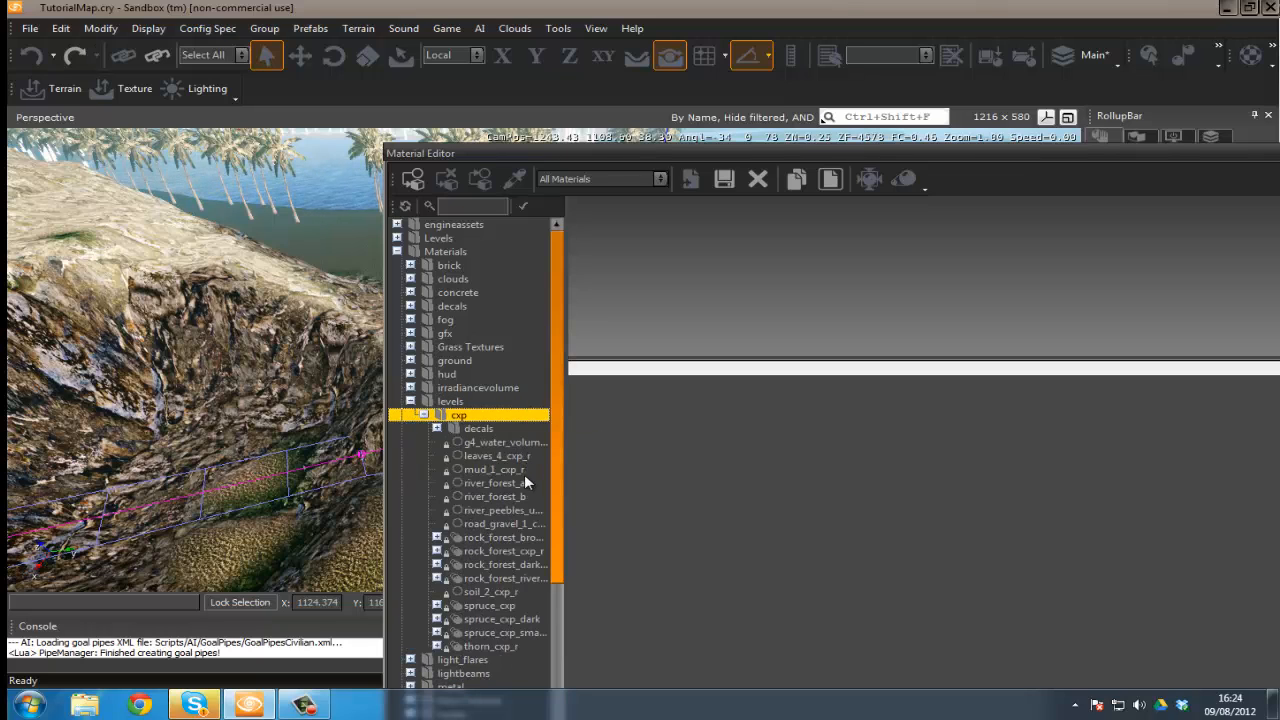
pyautogui.click(522, 485)
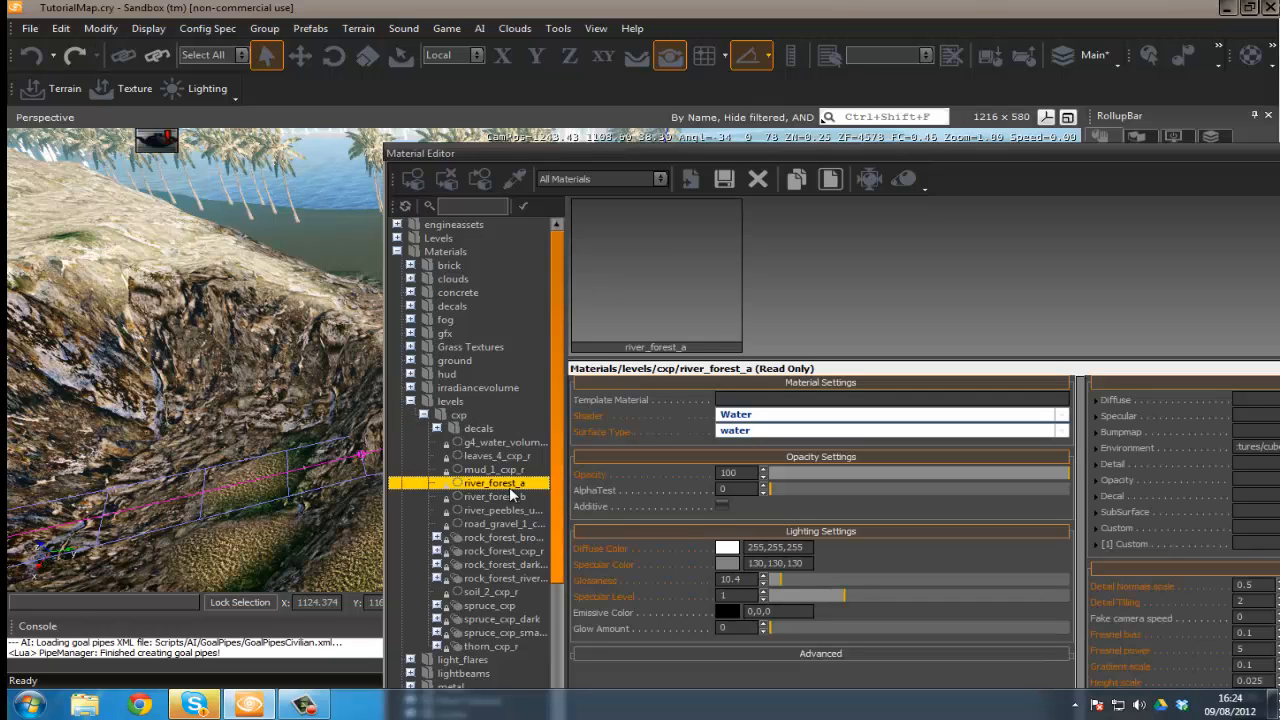
pyautogui.click(513, 497)
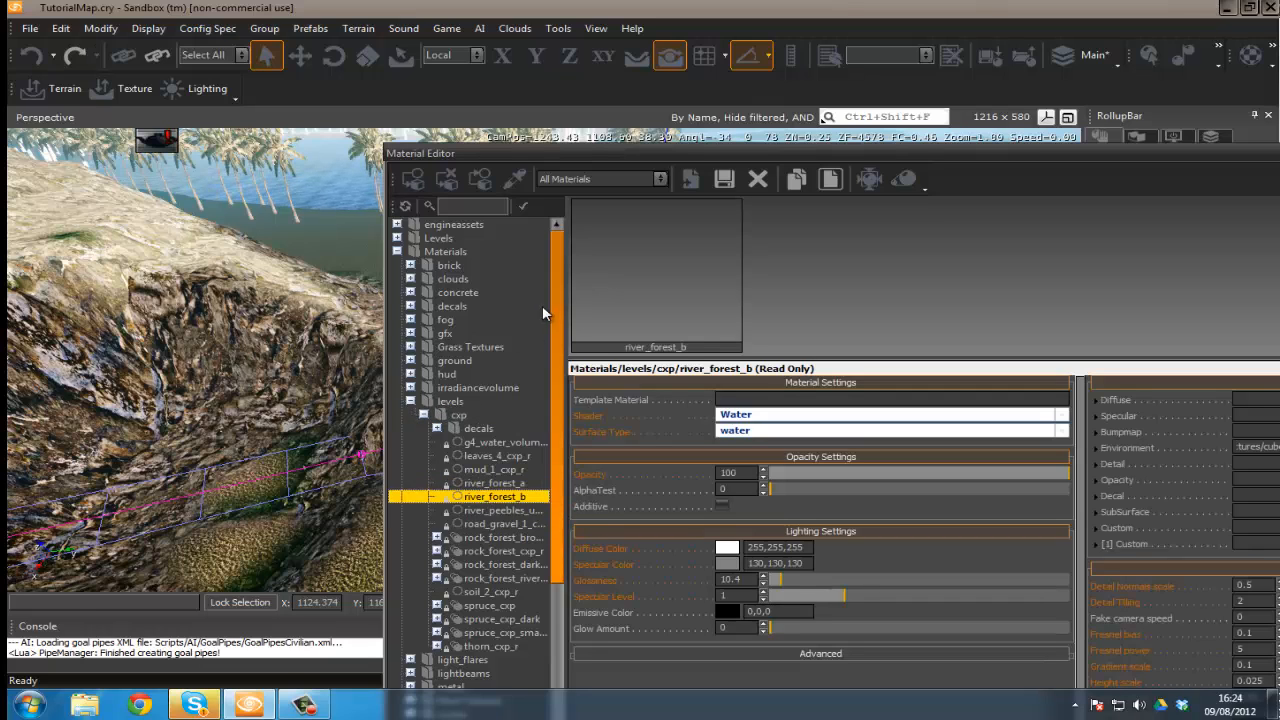
# - Assign river_forest_b to the selected river and move the Material Editor away to view the water
pyautogui.moveTo(712, 157); pyautogui.dragTo(768, 136)
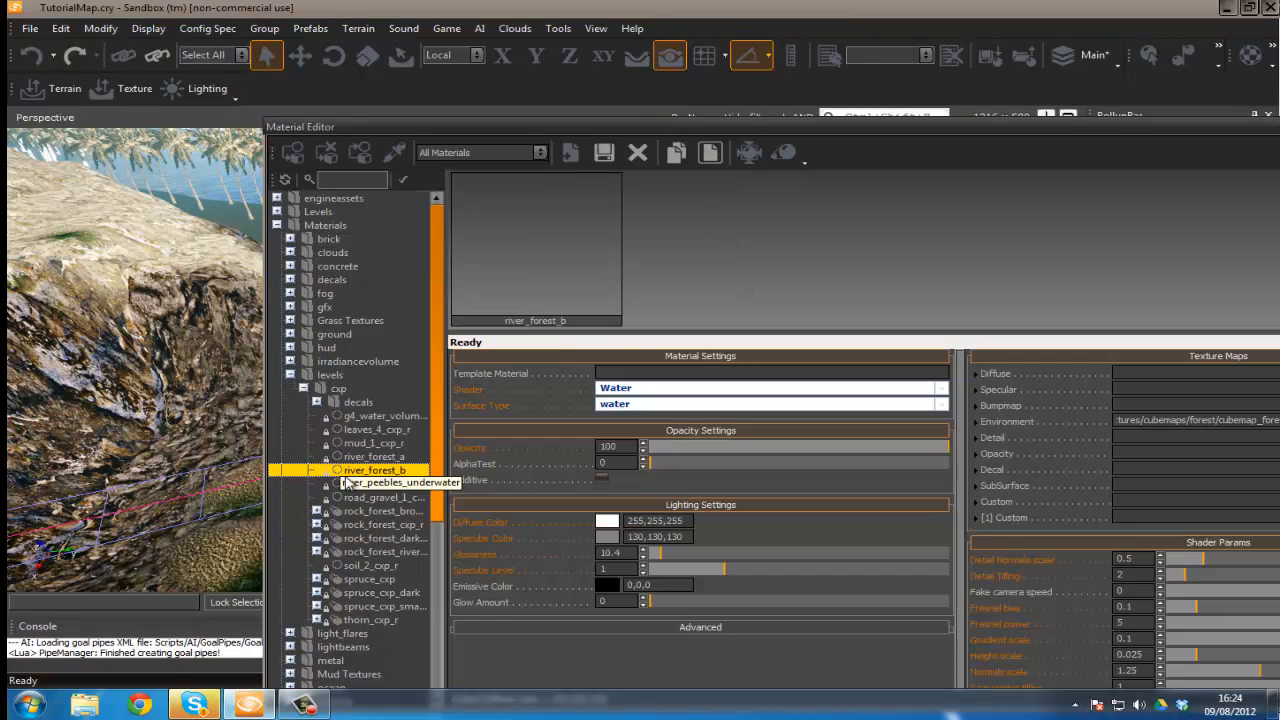
pyautogui.click(290, 160)
pyautogui.moveTo(364, 122); pyautogui.dragTo(814, 142)
pyautogui.press('w')
pyautogui.moveTo(257, 499); pyautogui.dragTo(287, 444, button='right')
pyautogui.press('w')
pyautogui.press('s')
pyautogui.press('w')
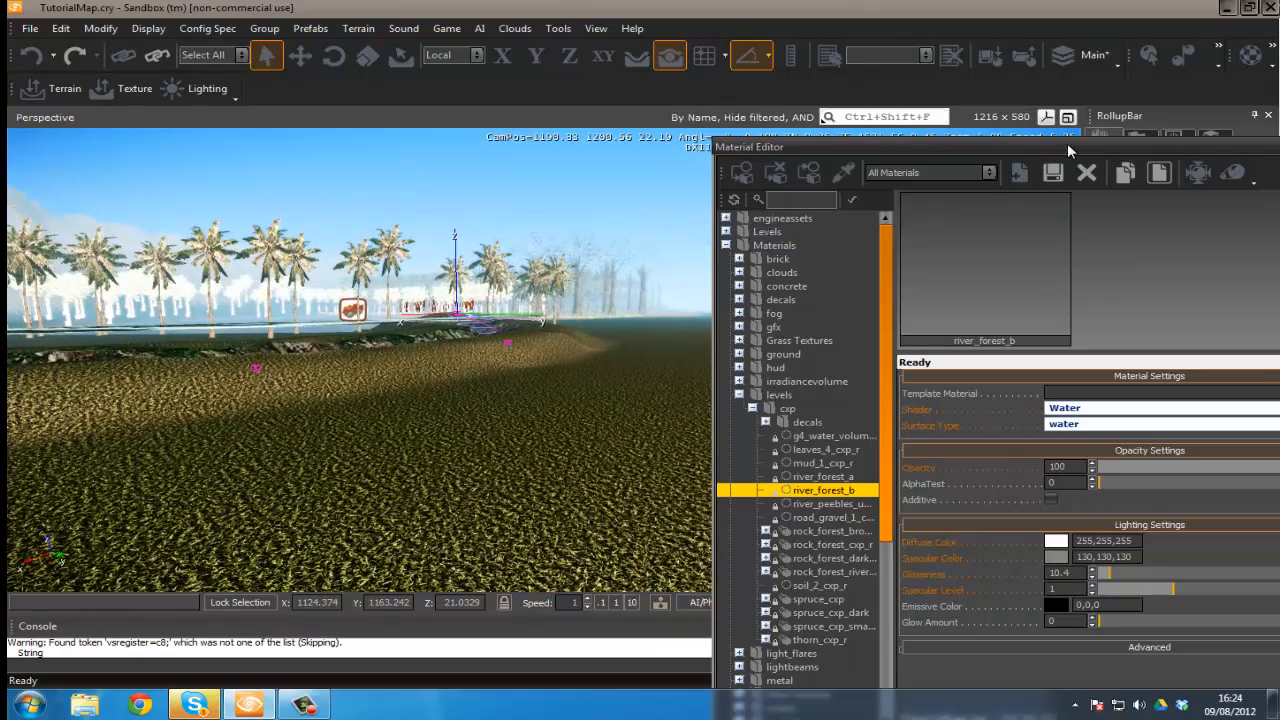
pyautogui.moveTo(1068, 150); pyautogui.dragTo(1148, 406)
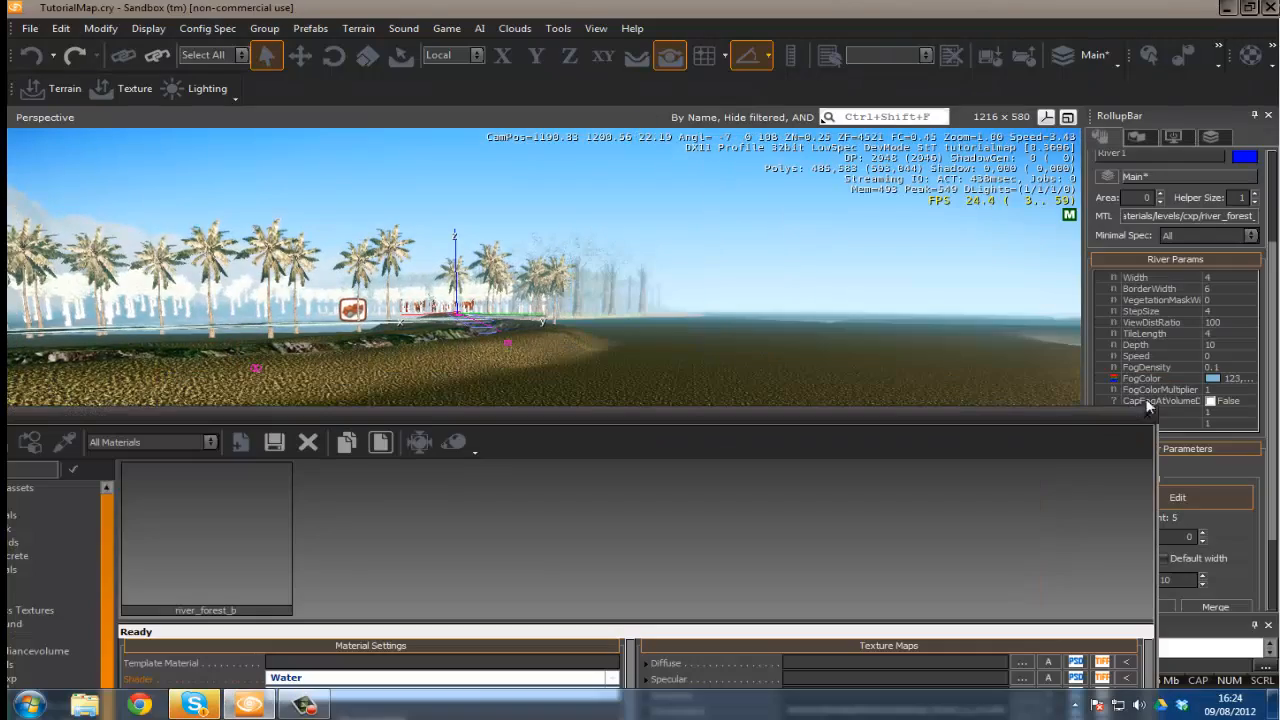
pyautogui.press('w')
pyautogui.moveTo(678, 414); pyautogui.dragTo(678, 418, button='right')
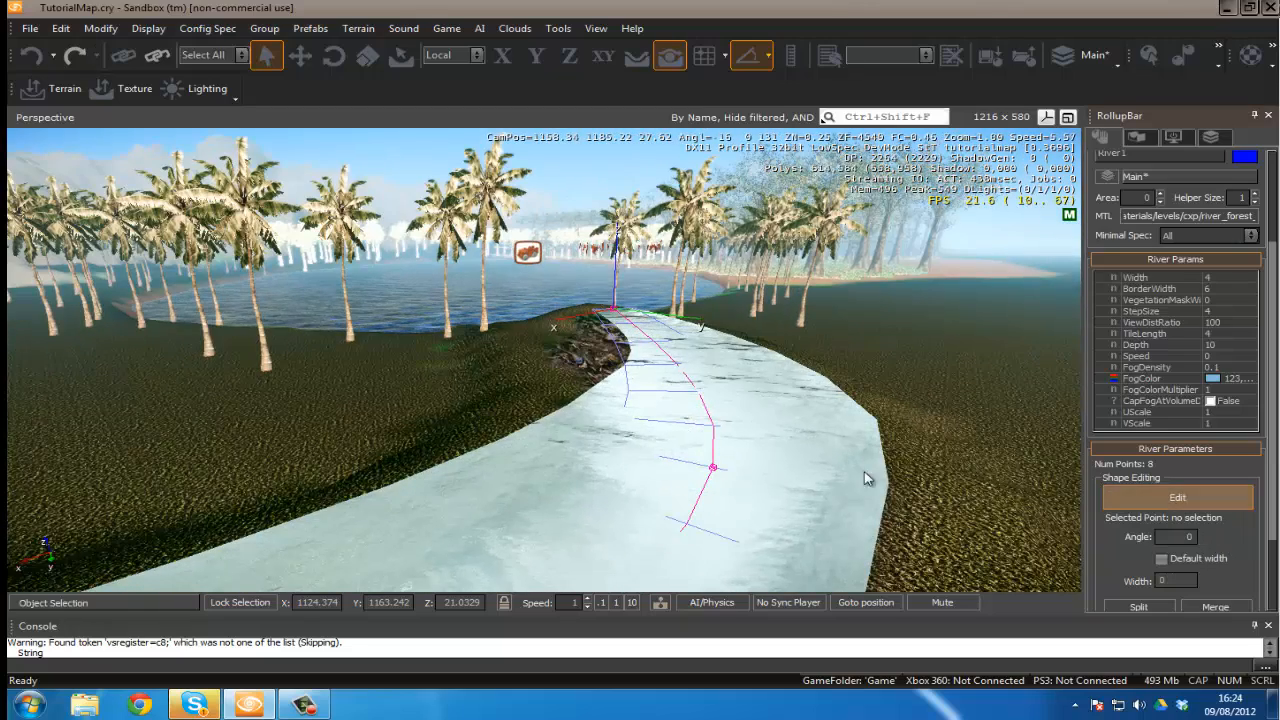
# - End the river's shape editing and lower the whole river along the Z axis to about 19.18
pyautogui.click(1170, 497)
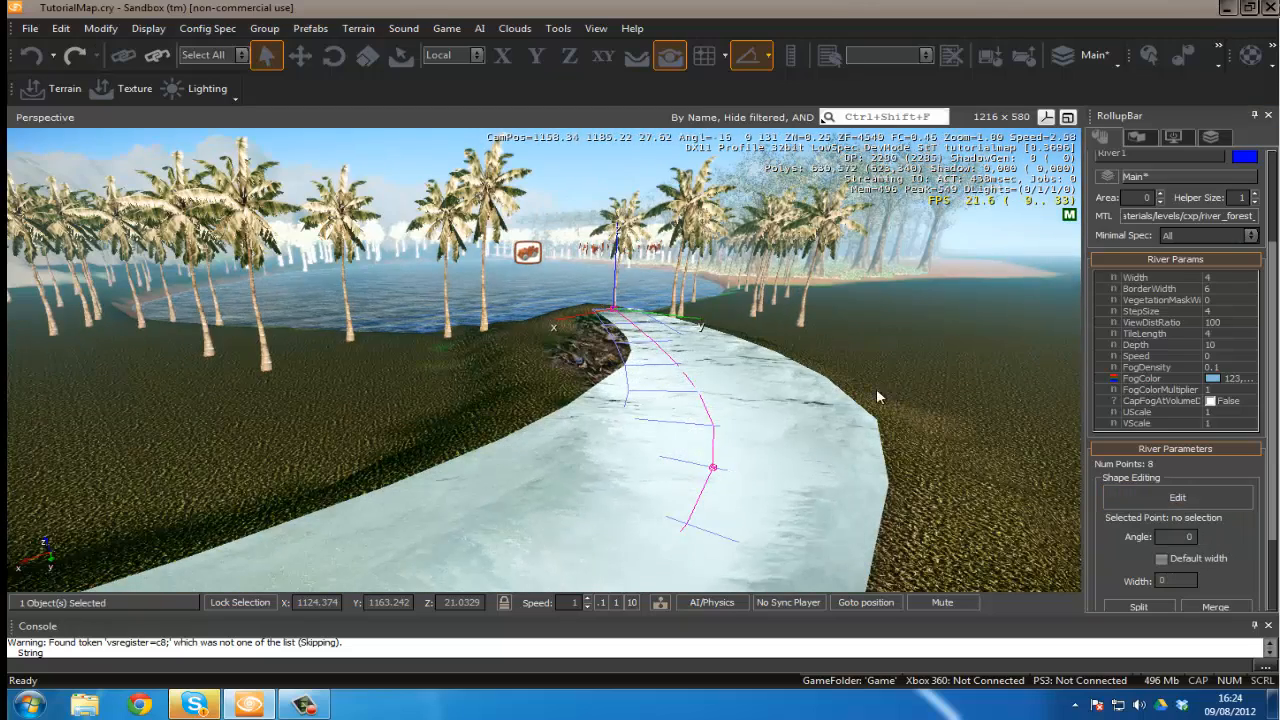
pyautogui.press('d')
pyautogui.moveTo(906, 404); pyautogui.dragTo(908, 408, button='right')
pyautogui.click(300, 55)
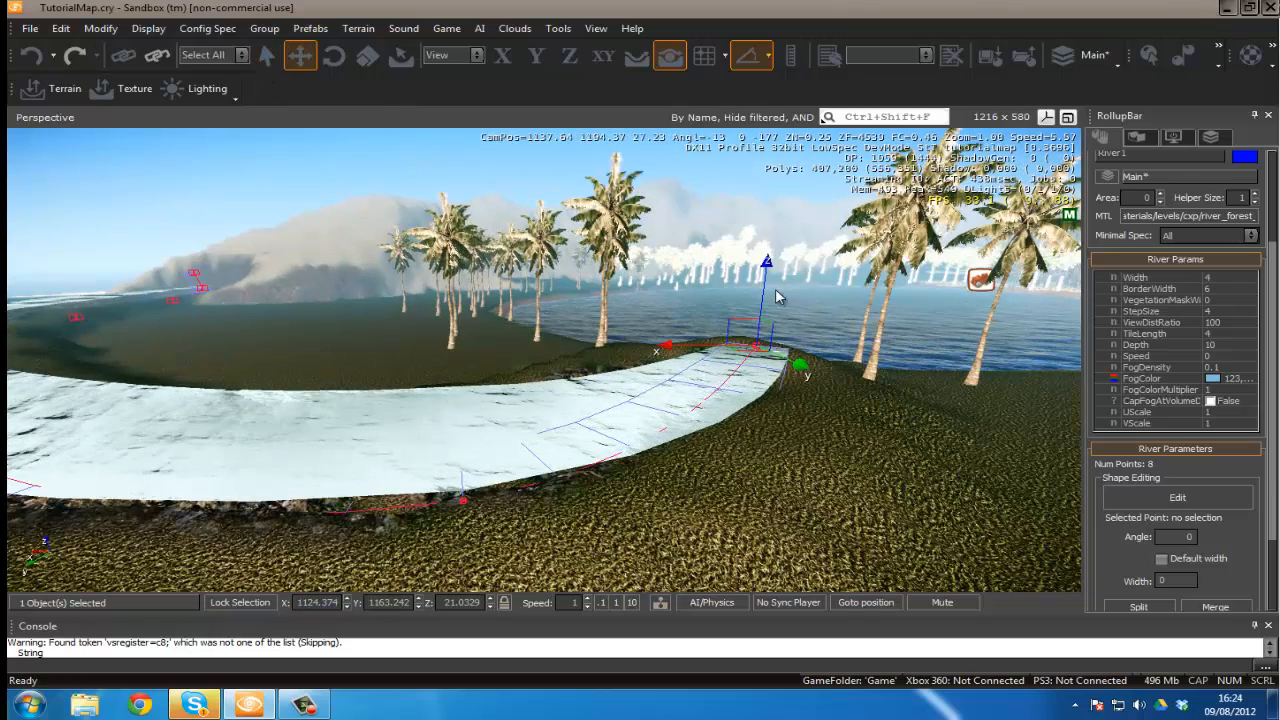
pyautogui.moveTo(767, 262); pyautogui.dragTo(808, 390)
# - Edit the river's shape again, select point 6 at the rocky basin's entrance and set its width to 8
pyautogui.press('w')
pyautogui.moveTo(826, 390)
pyautogui.mouseDown(button='right')
pyautogui.moveTo(838, 372)
pyautogui.moveTo(833, 402)
pyautogui.moveTo(826, 393)
pyautogui.mouseUp(button='right')
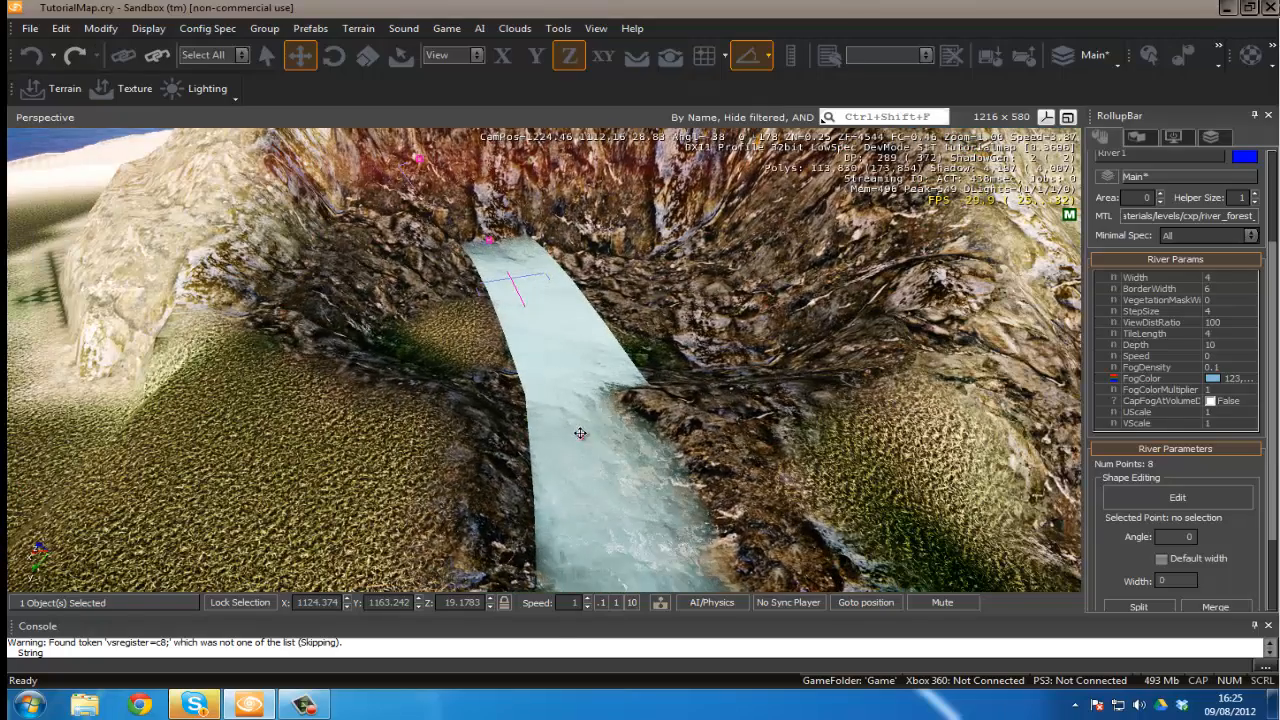
pyautogui.click(1177, 497)
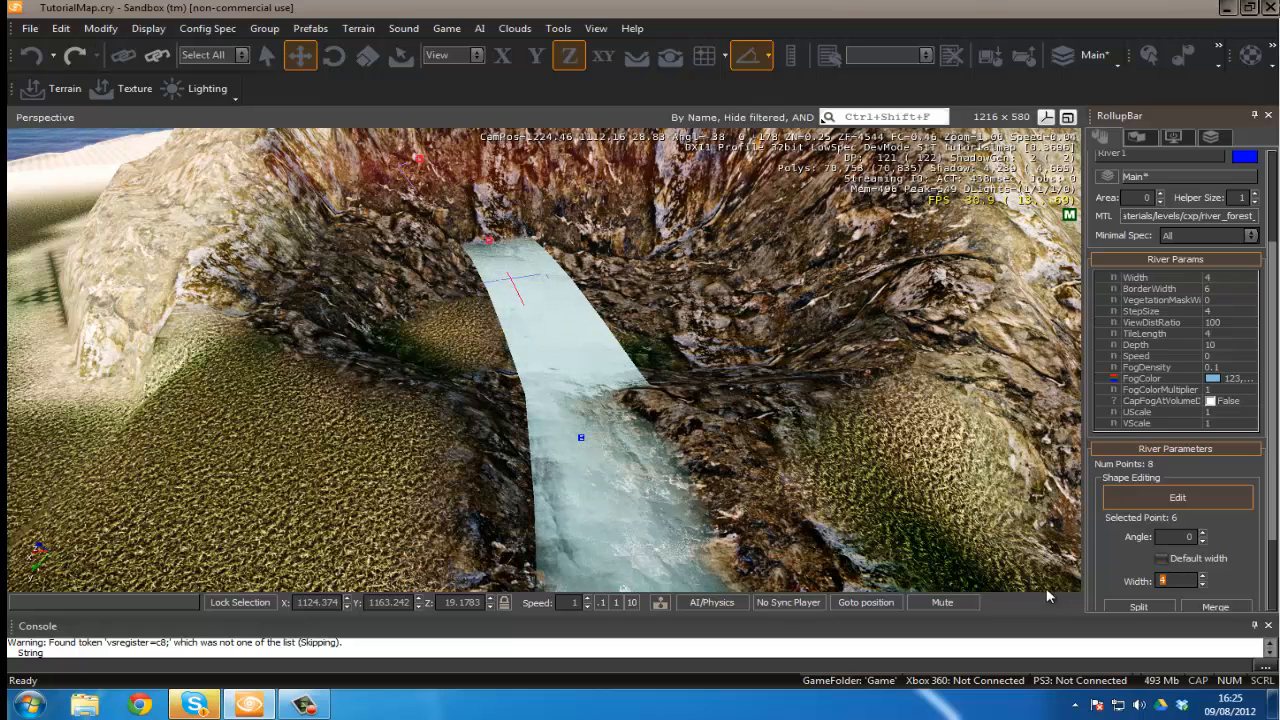
pyautogui.write('8')
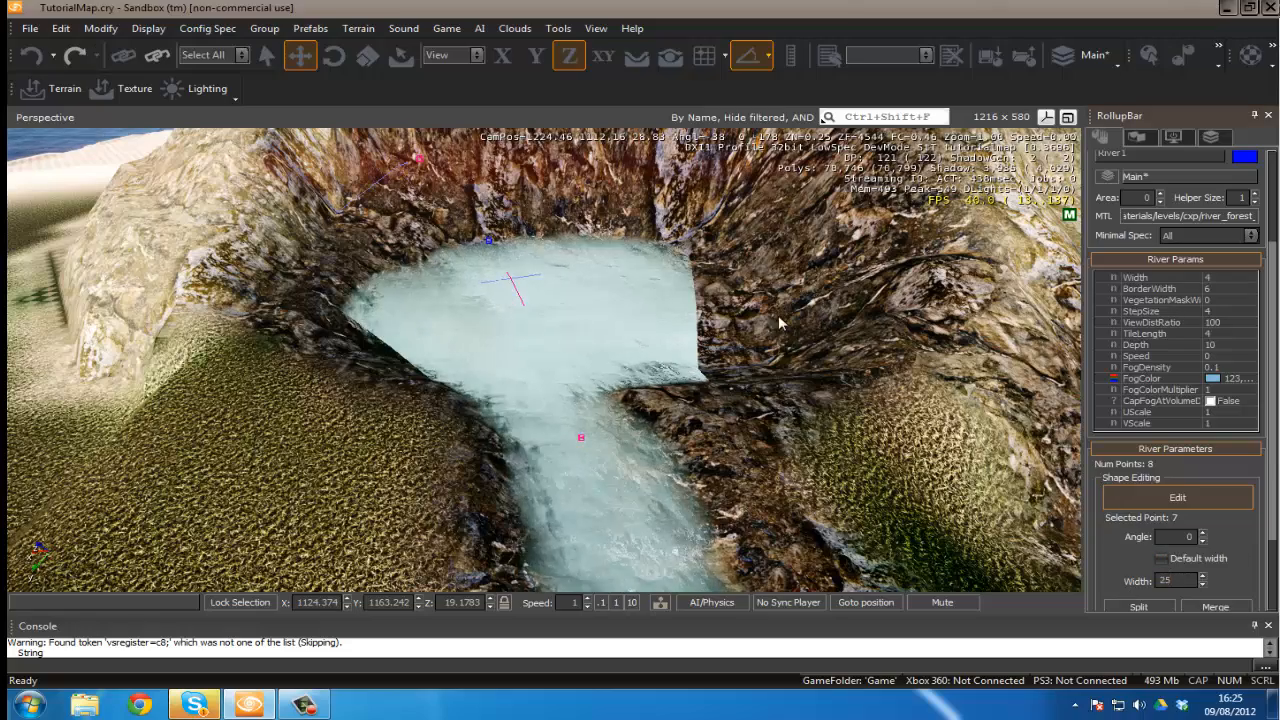
# - Try larger widths up to 75 for river point 7 in the rocky basin
pyautogui.moveTo(780, 322)
pyautogui.mouseDown(button='right')
pyautogui.moveTo(755, 312)
pyautogui.moveTo(767, 318)
pyautogui.mouseUp(button='right')
pyautogui.press('w')
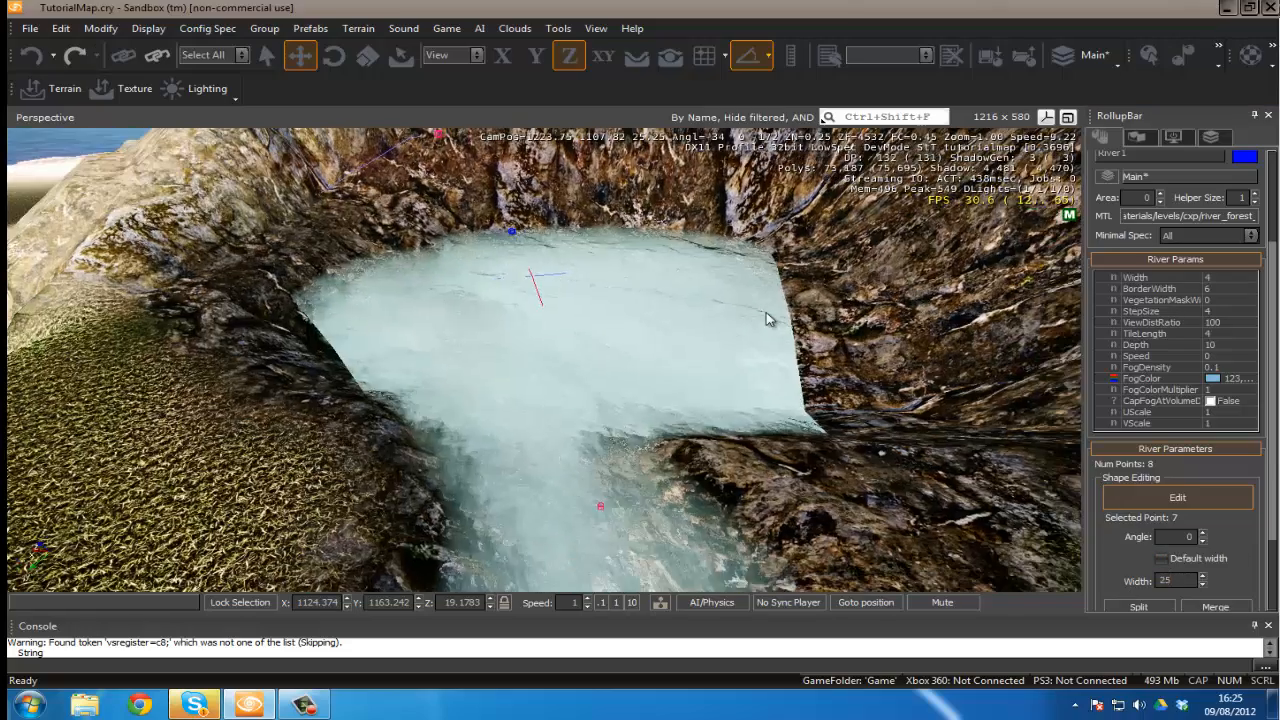
pyautogui.press('d')
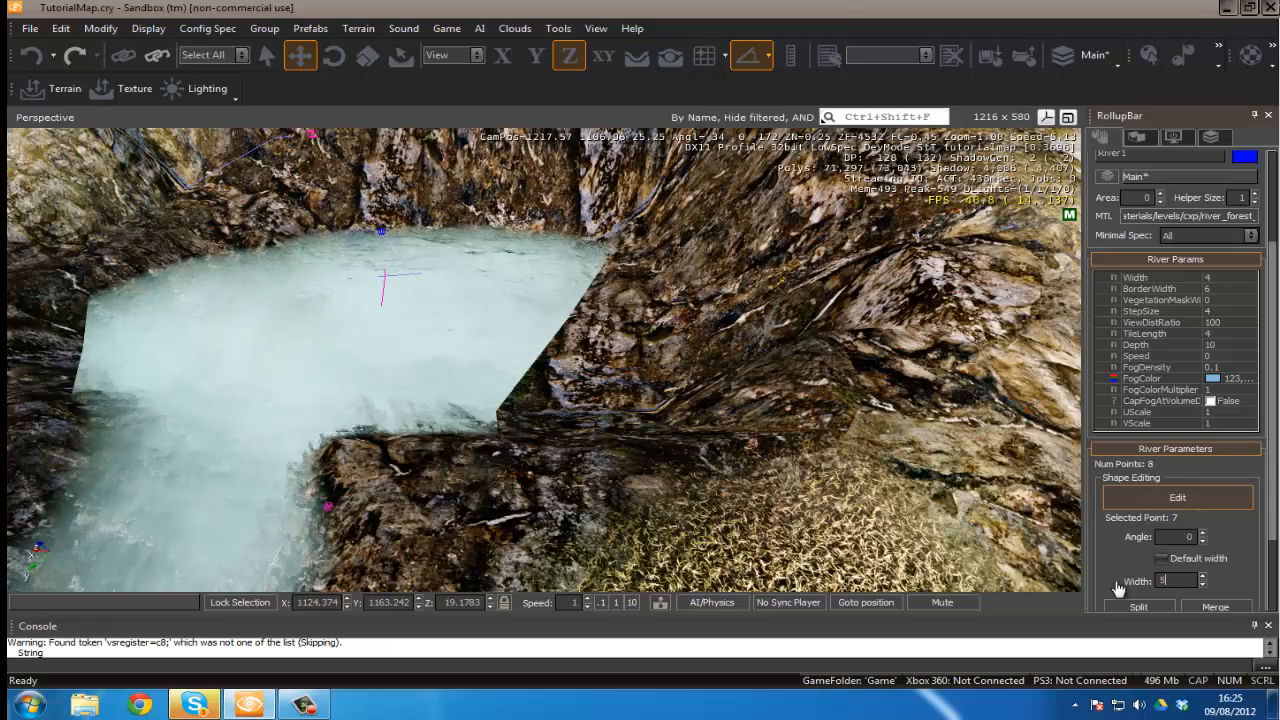
pyautogui.press('a')
pyautogui.moveTo(792, 285); pyautogui.dragTo(766, 284, button='right')
pyautogui.press('s')
pyautogui.press('w')
pyautogui.press('w')
pyautogui.press('d')
pyautogui.press('w')
pyautogui.press('s')
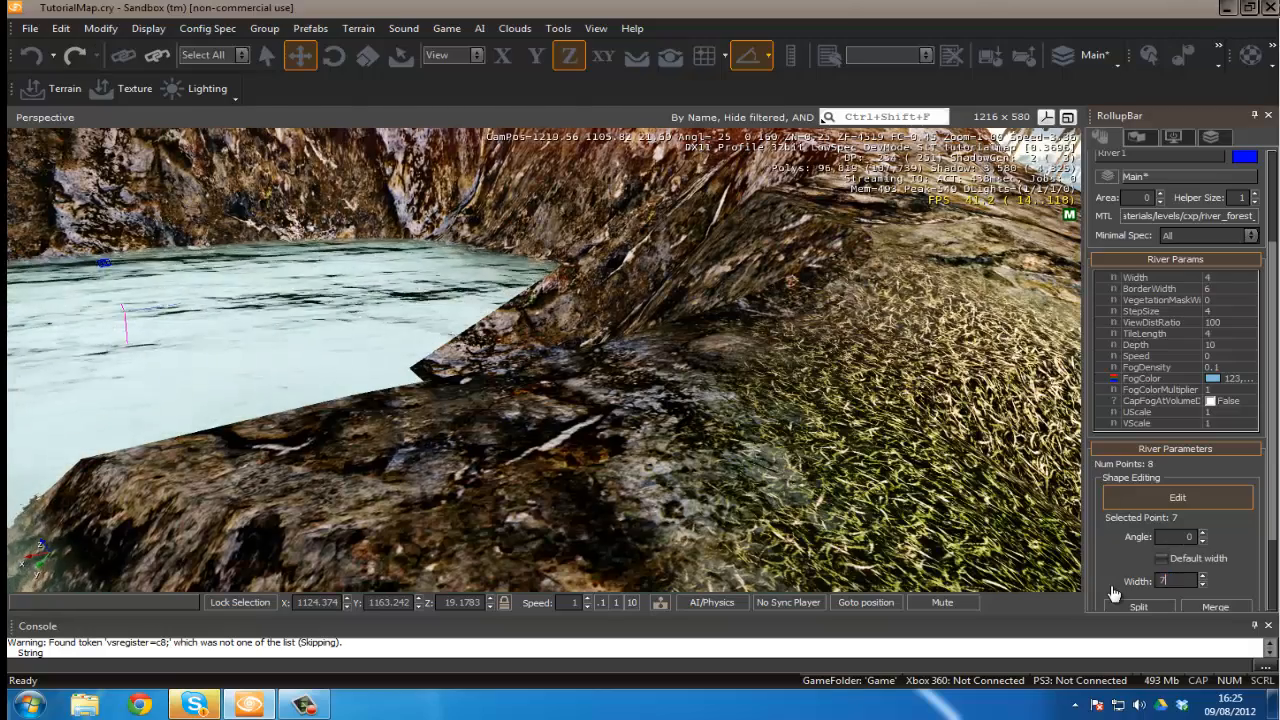
# - Undo the last width change on river point 7
pyautogui.press('s')
pyautogui.moveTo(519, 422); pyautogui.dragTo(518, 418, button='right')
pyautogui.press('a')
pyautogui.press('w')
pyautogui.press('s')
pyautogui.hotkey('ctrl', 'z')
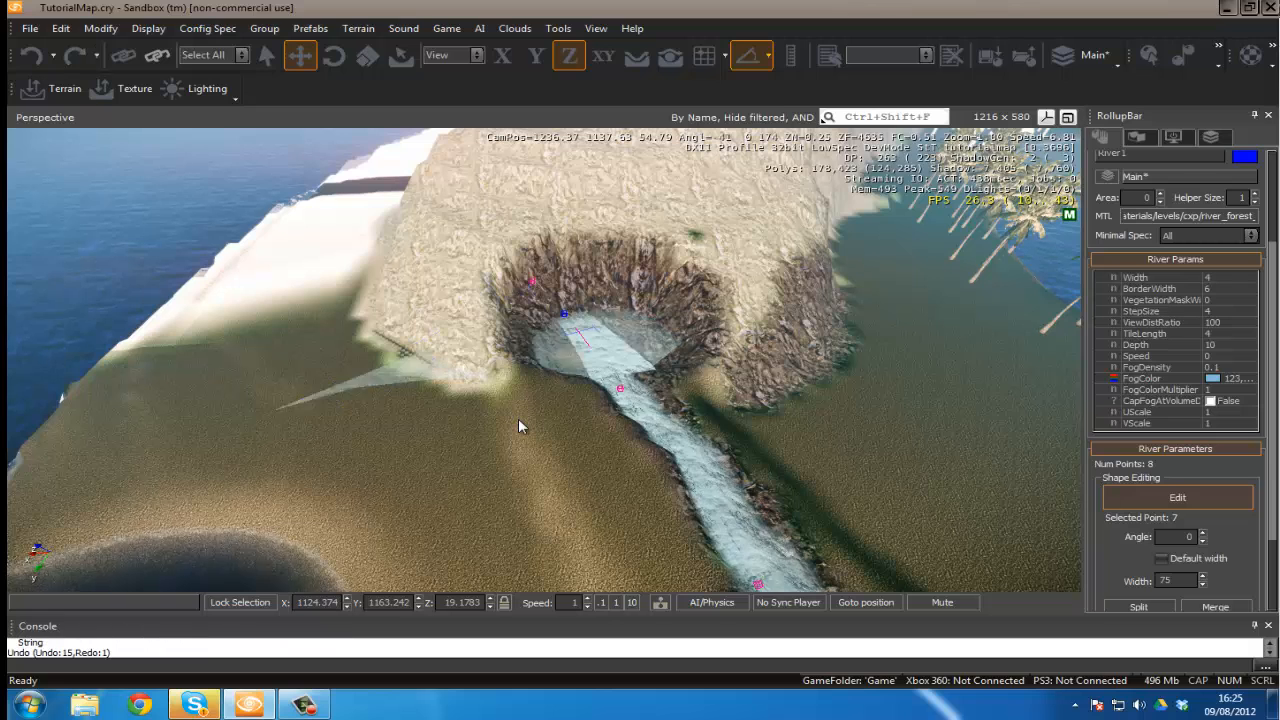
# - End shape editing and raise the whole river slightly to a Z position of 19.6252
pyautogui.click(1177, 497)
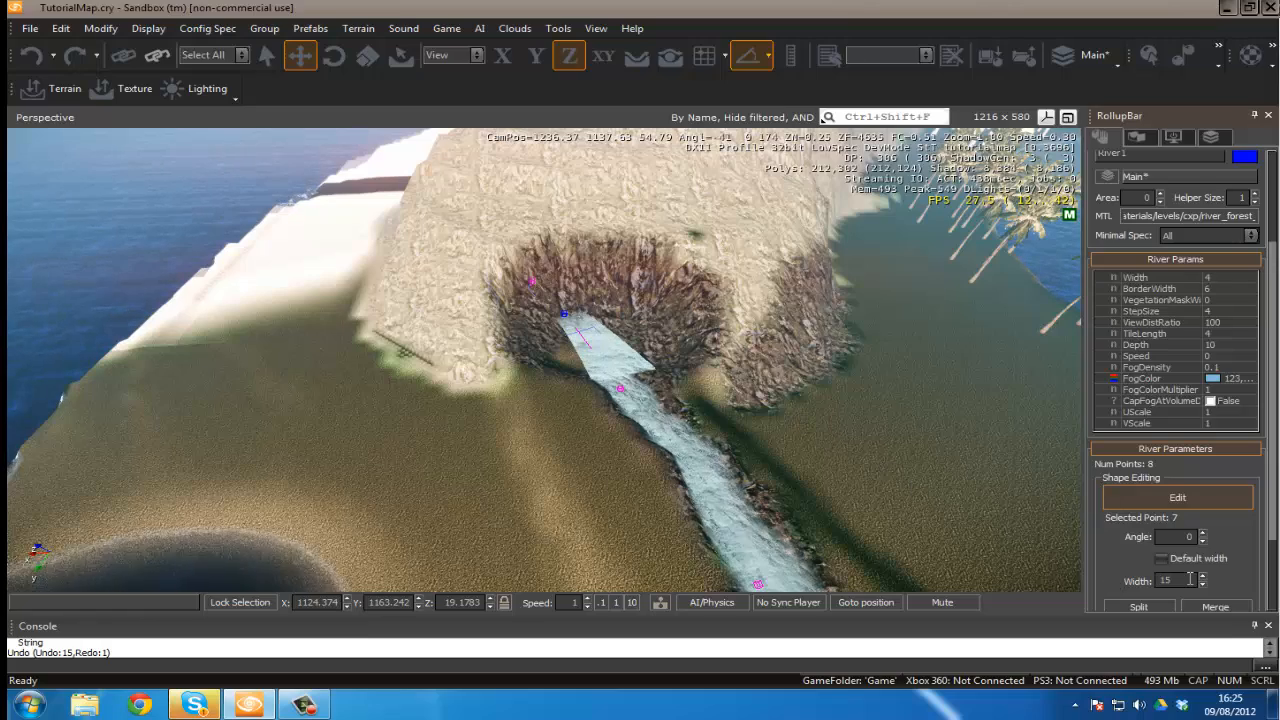
pyautogui.scroll(5, 672, 342)
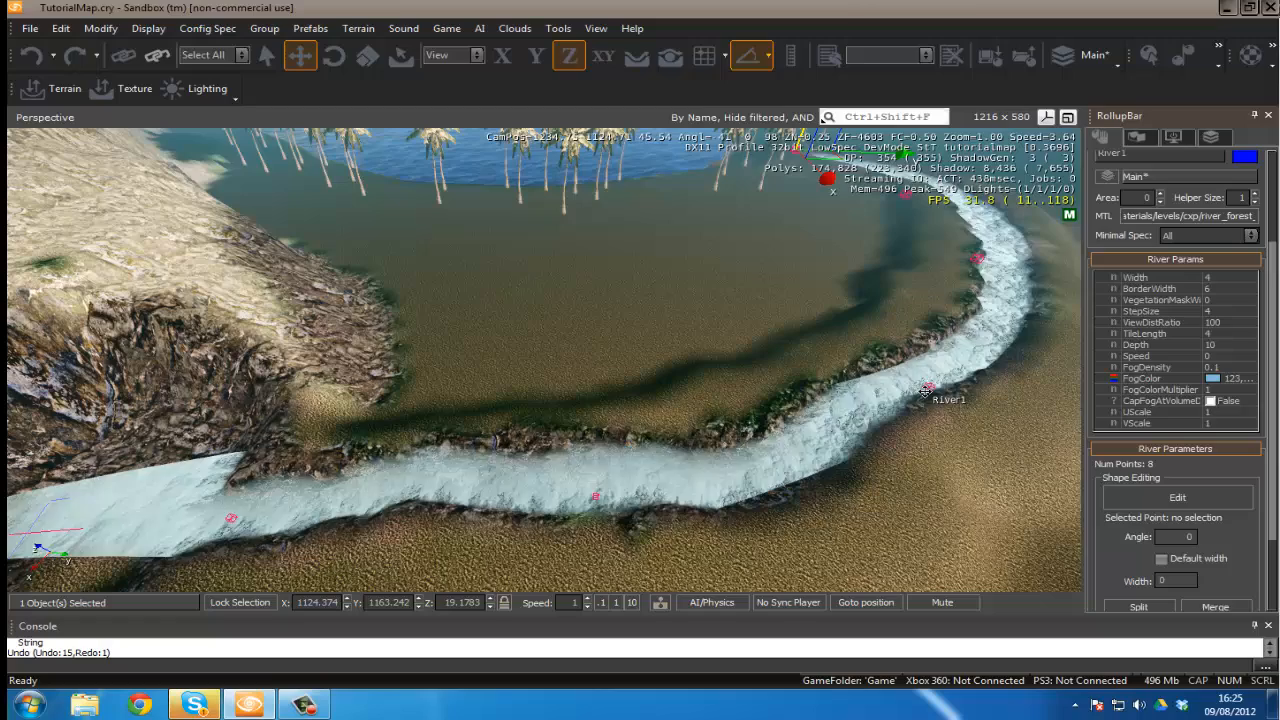
pyautogui.moveTo(925, 392); pyautogui.dragTo(928, 391)
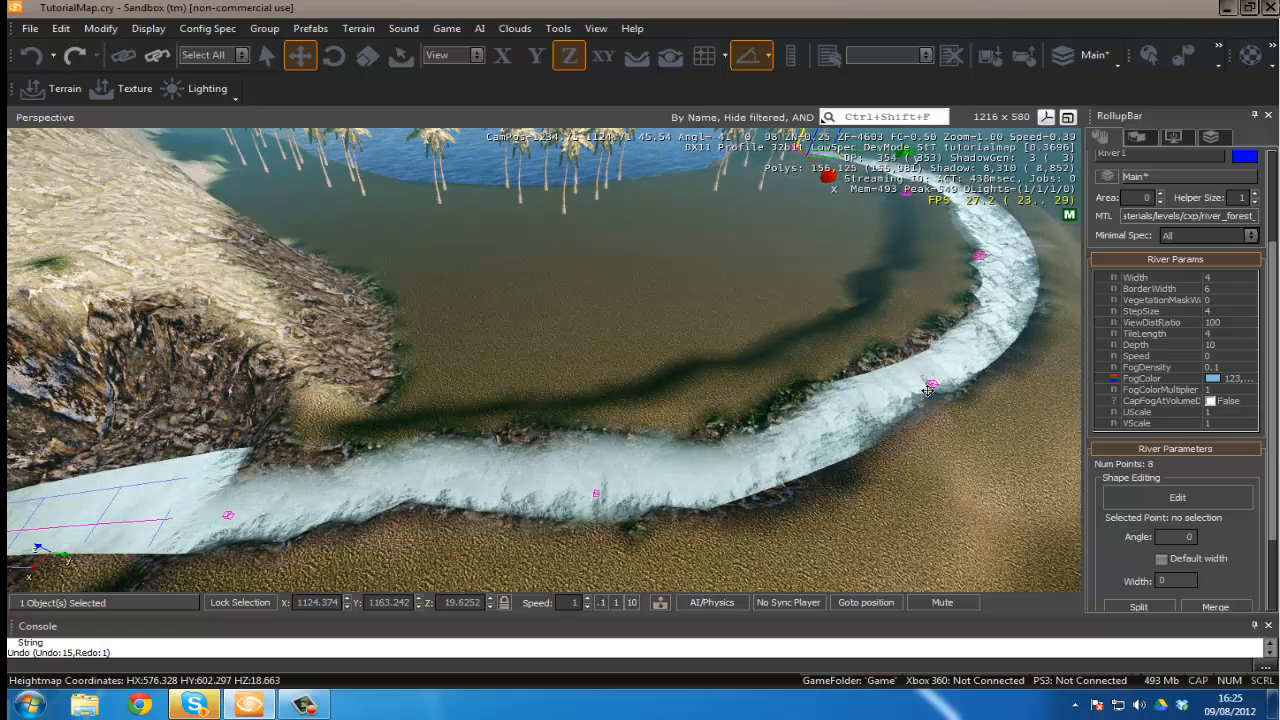
# - Edit the river's shape again, select point 7 in the mountain basin and set its width to 25
pyautogui.press('w')
pyautogui.moveTo(491, 398); pyautogui.dragTo(534, 398, button='right')
pyautogui.press('s')
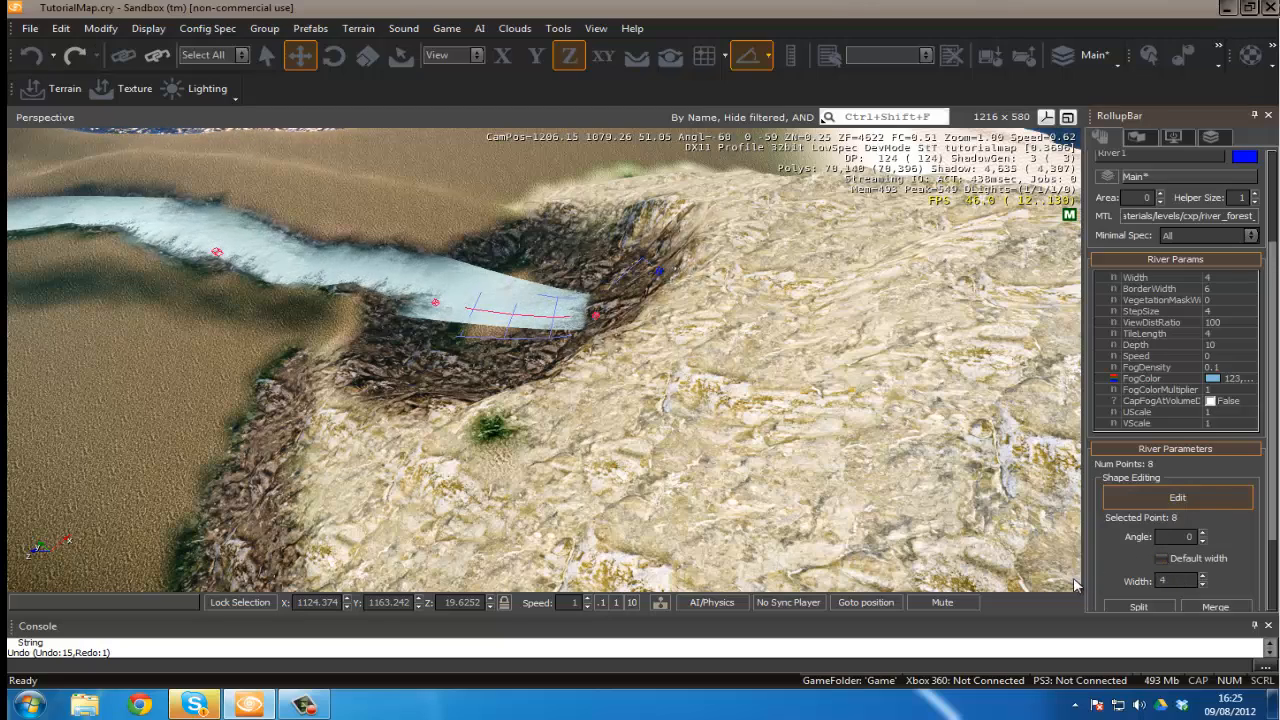
pyautogui.press('a')
pyautogui.moveTo(832, 403); pyautogui.dragTo(835, 404, button='right')
pyautogui.press('w')
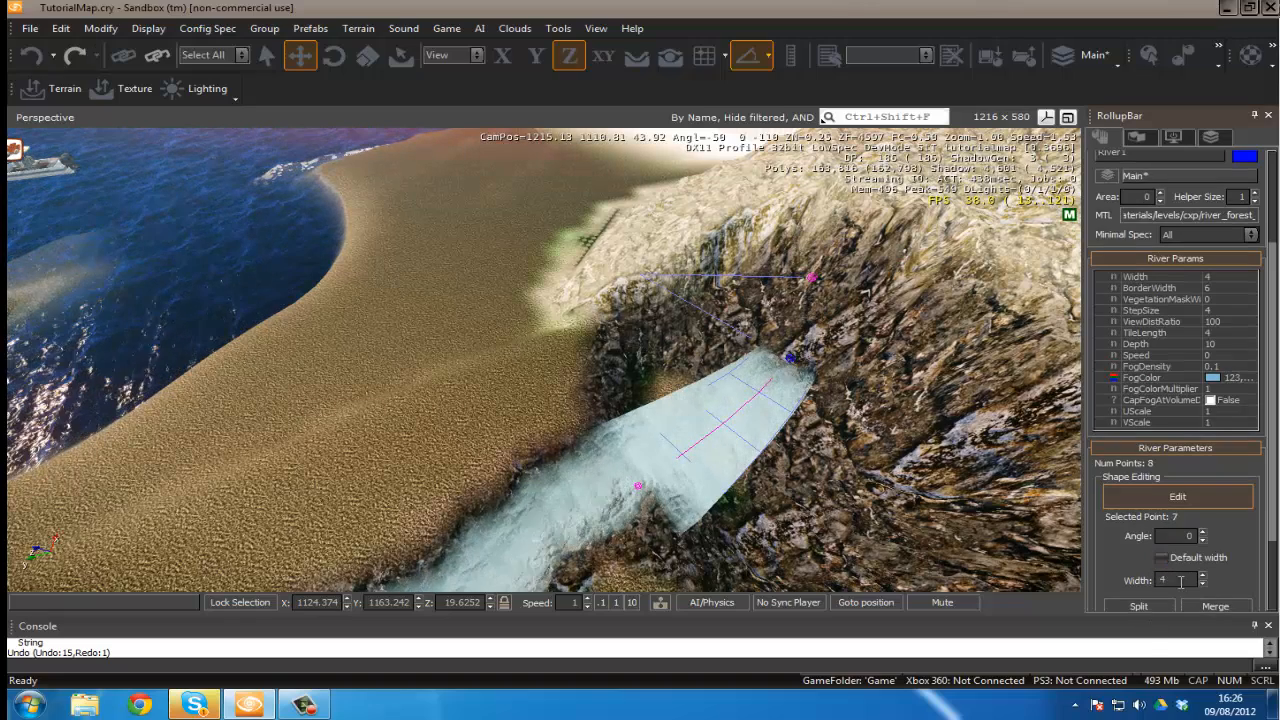
pyautogui.write('25')
# - Examine the river's course and water level from the mountain basin along the trench
pyautogui.press('w')
pyautogui.moveTo(822, 461); pyautogui.dragTo(1020, 432, button='right')
pyautogui.press('a')
pyautogui.press('w')
pyautogui.press('a')
pyautogui.press('w')
pyautogui.press('s')
pyautogui.press('w')
pyautogui.press('d')
pyautogui.press('s')
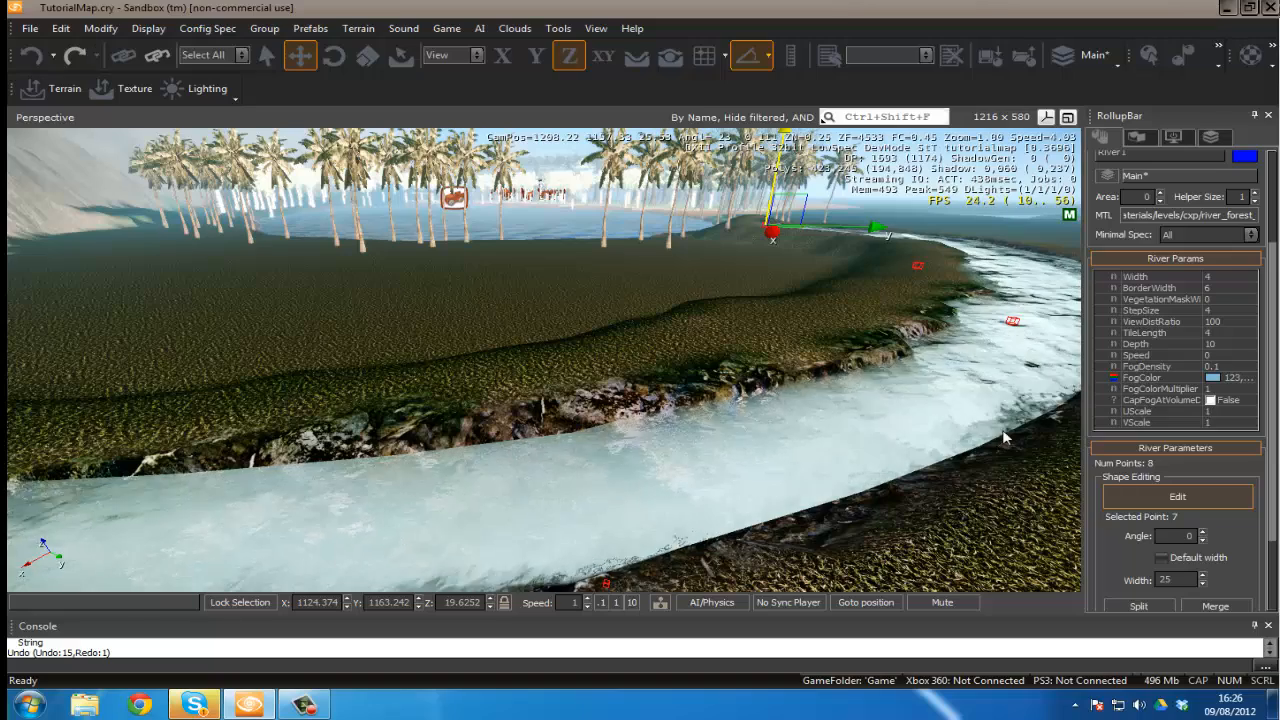
# - End the river's shape editing, reselect River1 and bring its River Params into view
pyautogui.click(1001, 490)
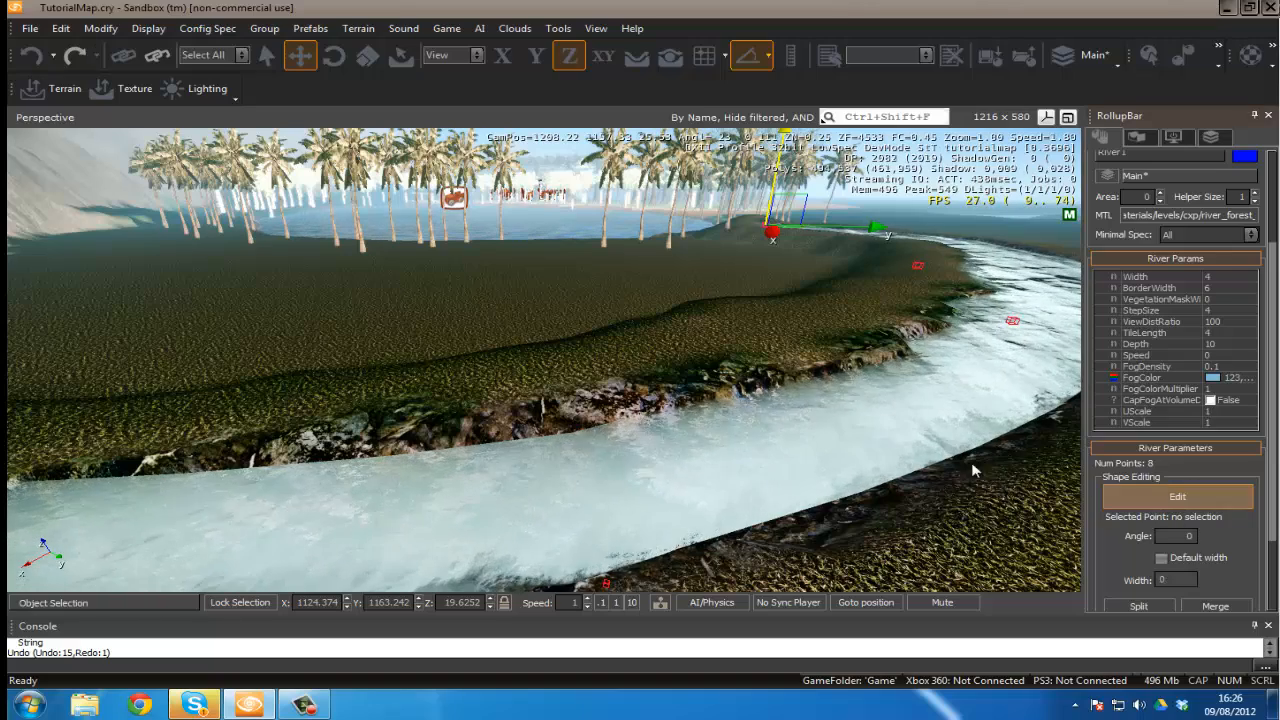
pyautogui.press('Escape')
pyautogui.press('Escape')
pyautogui.moveTo(1002, 336); pyautogui.dragTo(994, 335, button='right')
pyautogui.press('s')
pyautogui.click(995, 336)
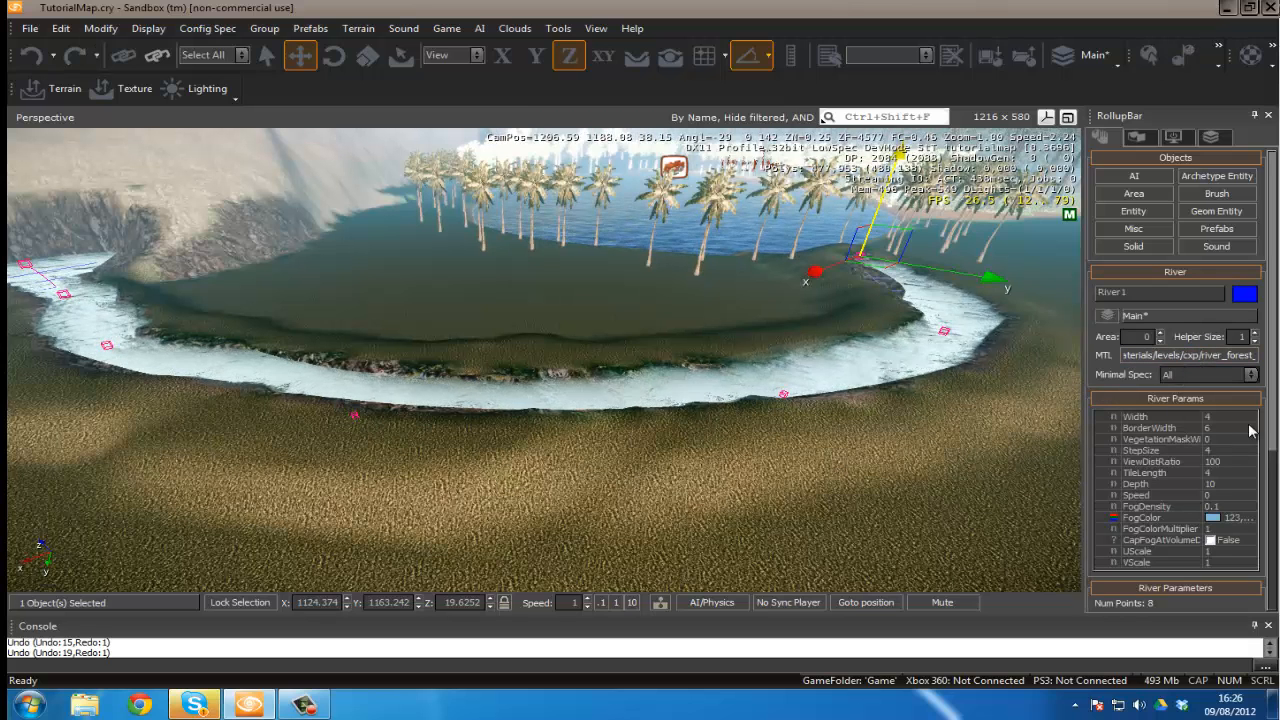
pyautogui.scroll(-3, 1258, 414)
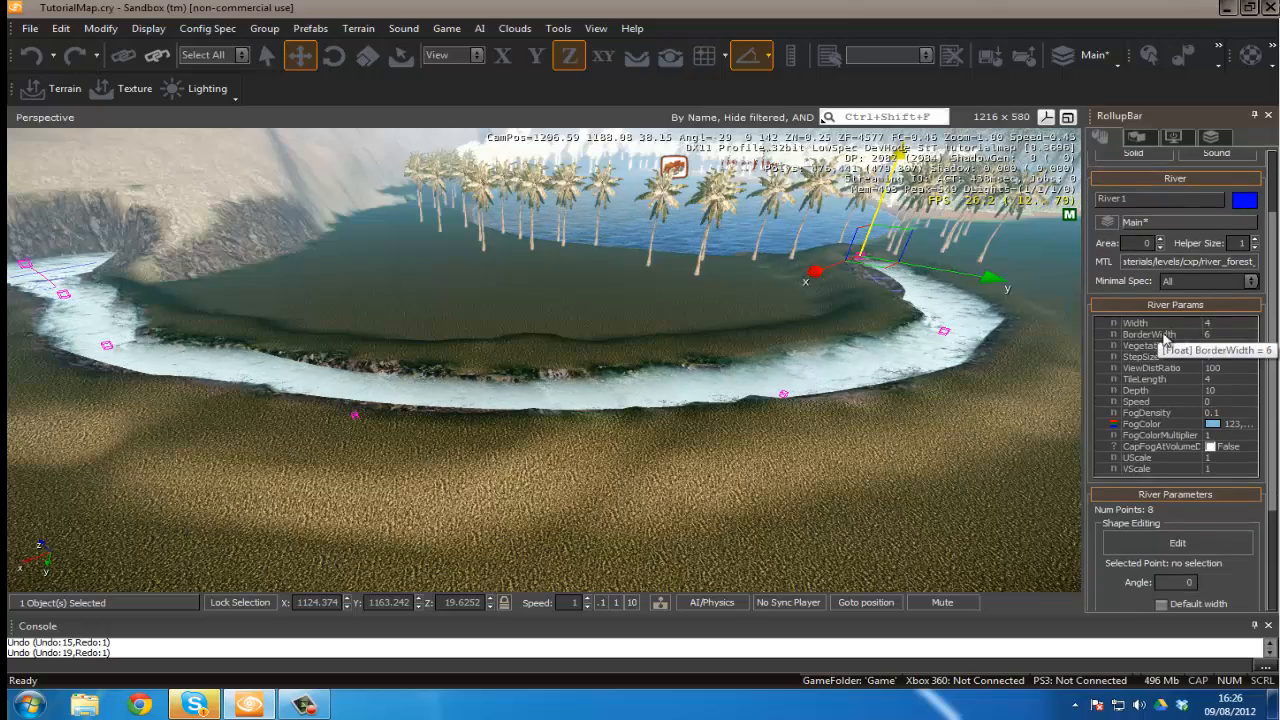
# - Examine the river's water surface and bank edges around the bend near its starting point
pyautogui.press('w')
pyautogui.press('d')
pyautogui.moveTo(988, 386); pyautogui.dragTo(988, 385, button='right')
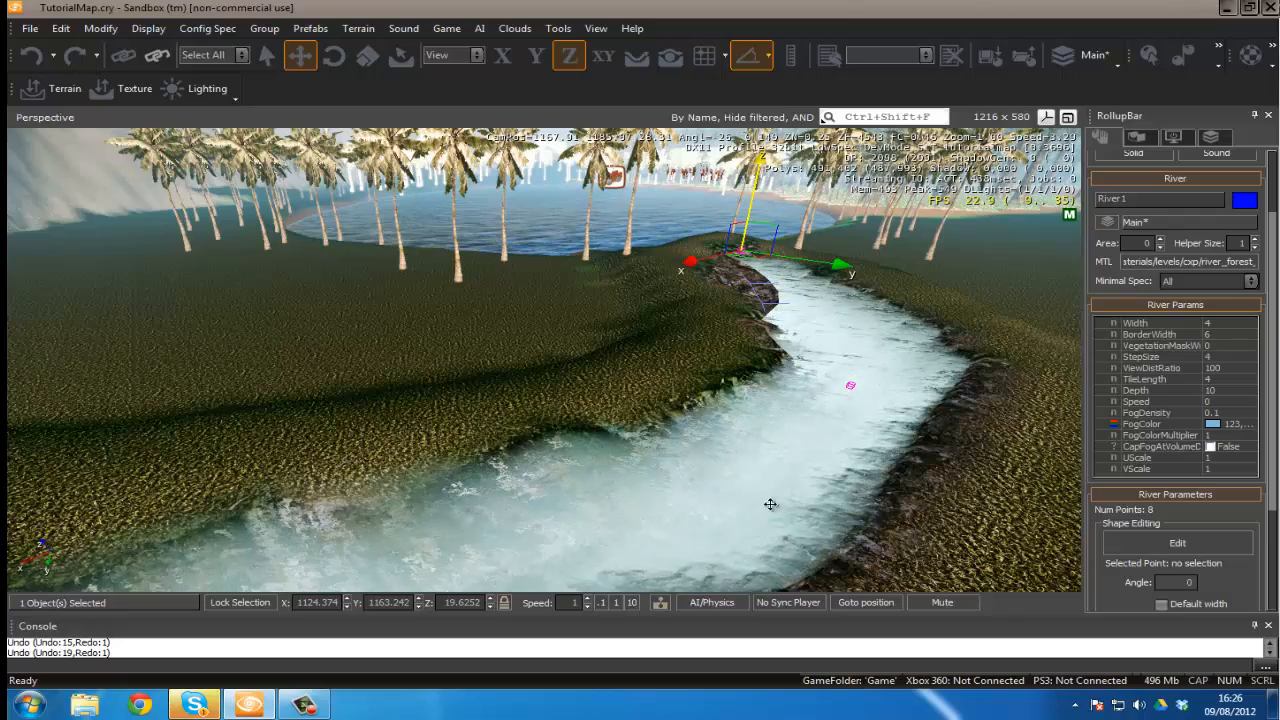
pyautogui.press('w')
pyautogui.moveTo(854, 378); pyautogui.dragTo(952, 393, button='right')
pyautogui.press('d')
pyautogui.press('d')
pyautogui.press('a')
pyautogui.press('s')
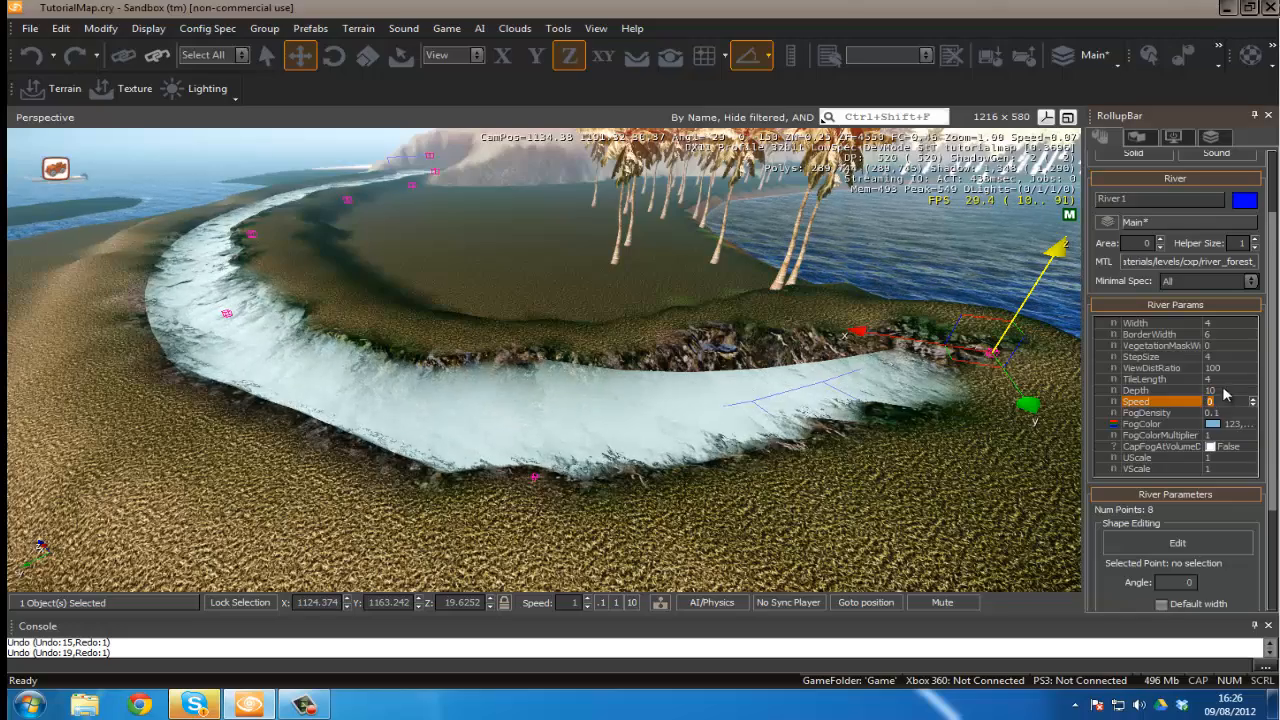
# - Set the river's Speed parameter to 10
pyautogui.press('w')
pyautogui.moveTo(897, 391)
pyautogui.mouseDown(button='right')
pyautogui.moveTo(854, 358)
pyautogui.moveTo(895, 374)
pyautogui.moveTo(907, 420)
pyautogui.moveTo(900, 394)
pyautogui.mouseUp(button='right')
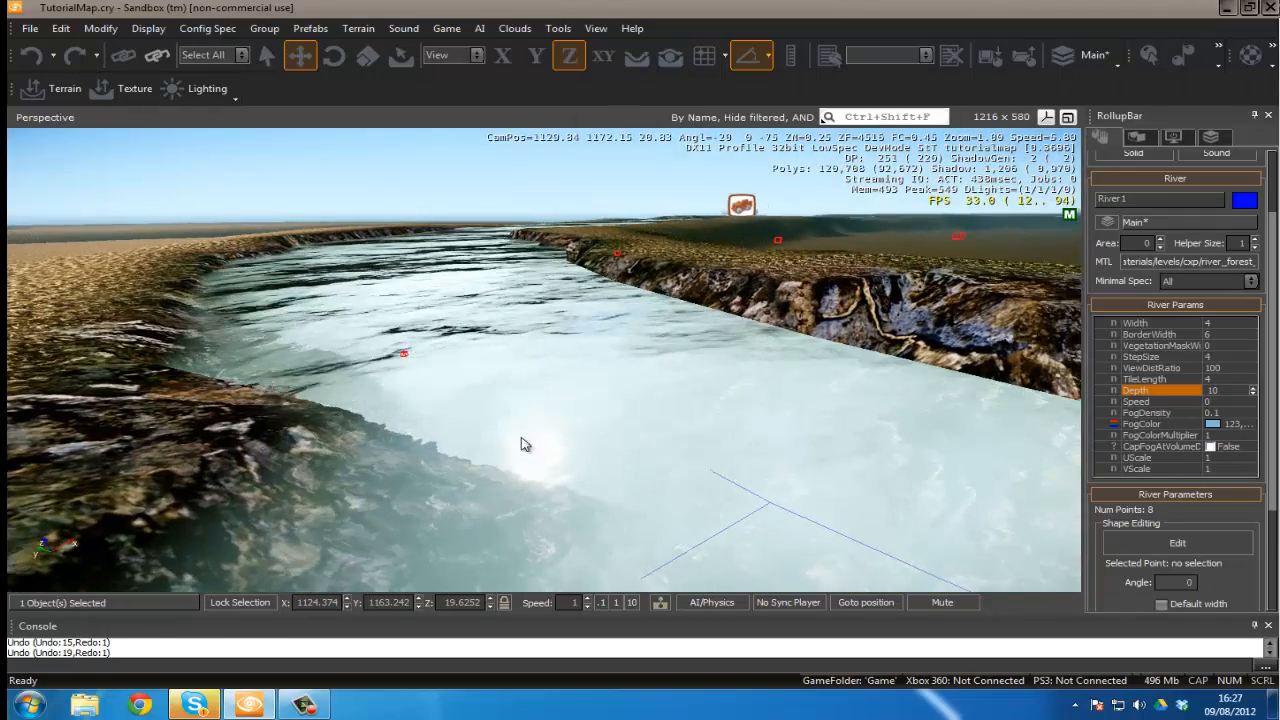
pyautogui.moveTo(610, 362); pyautogui.dragTo(600, 350, button='right')
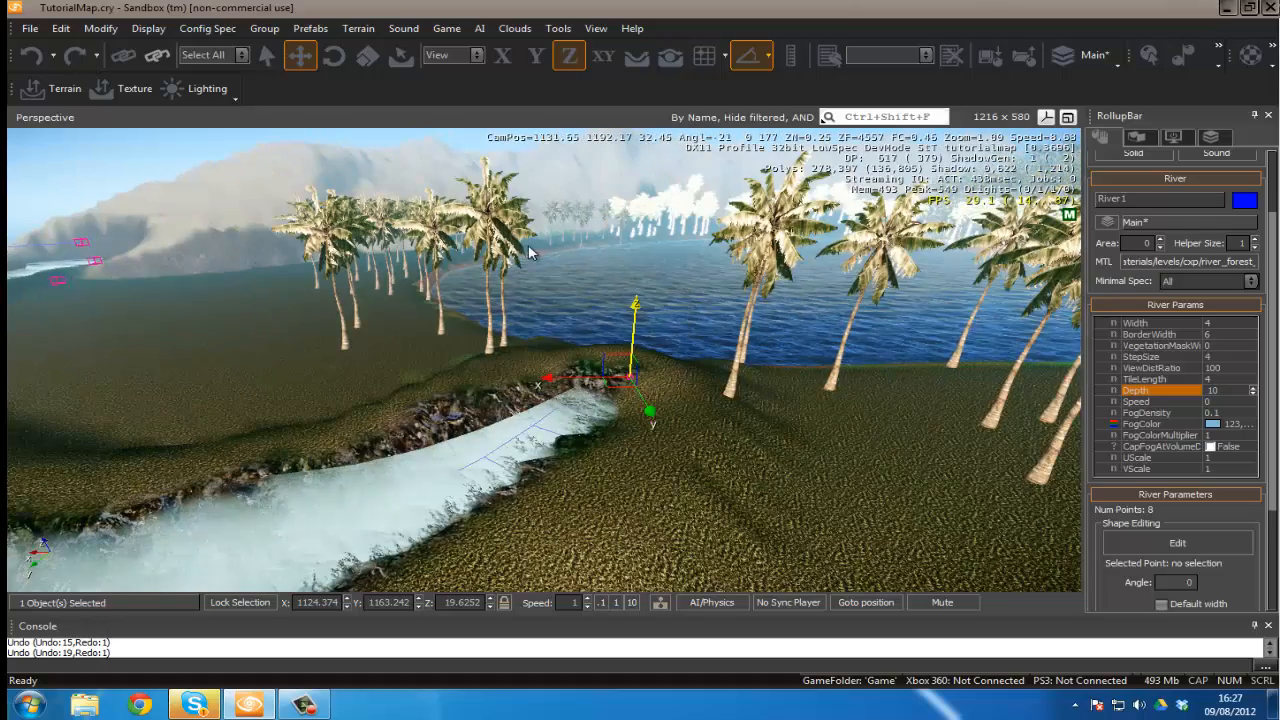
pyautogui.moveTo(691, 327); pyautogui.dragTo(774, 366, button='right')
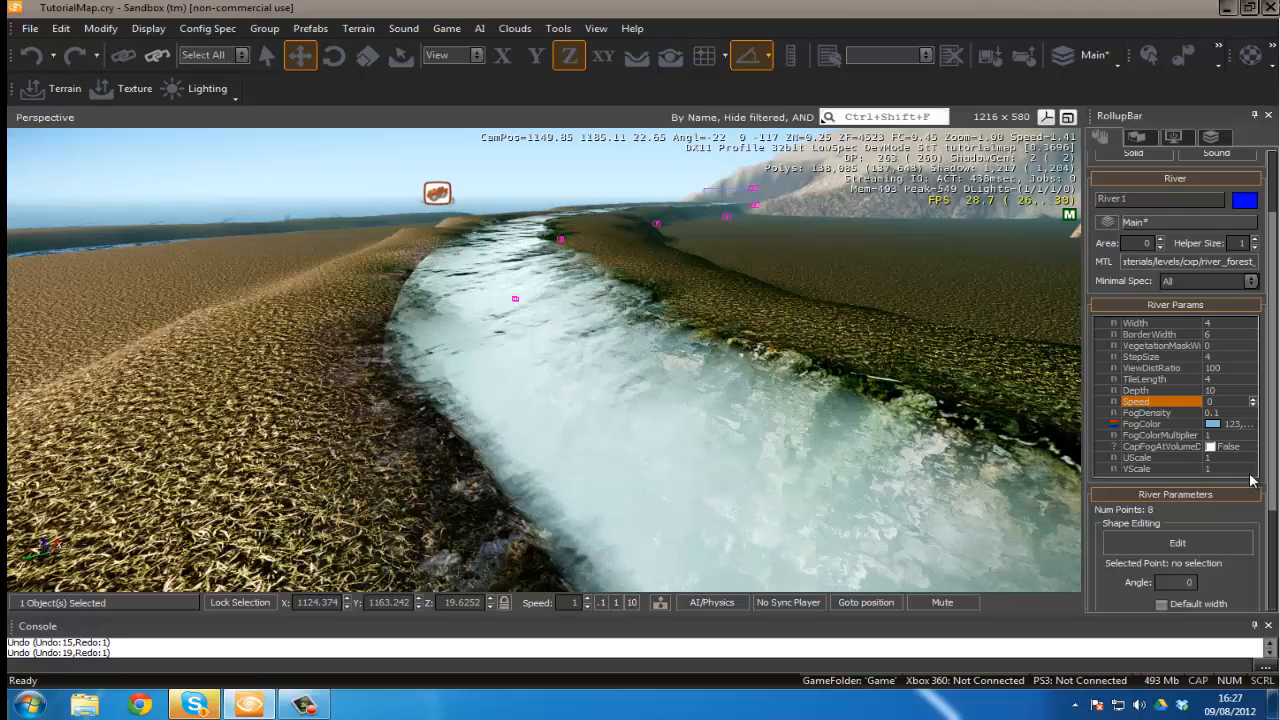
pyautogui.moveTo(765, 352); pyautogui.dragTo(1068, 414, button='right')
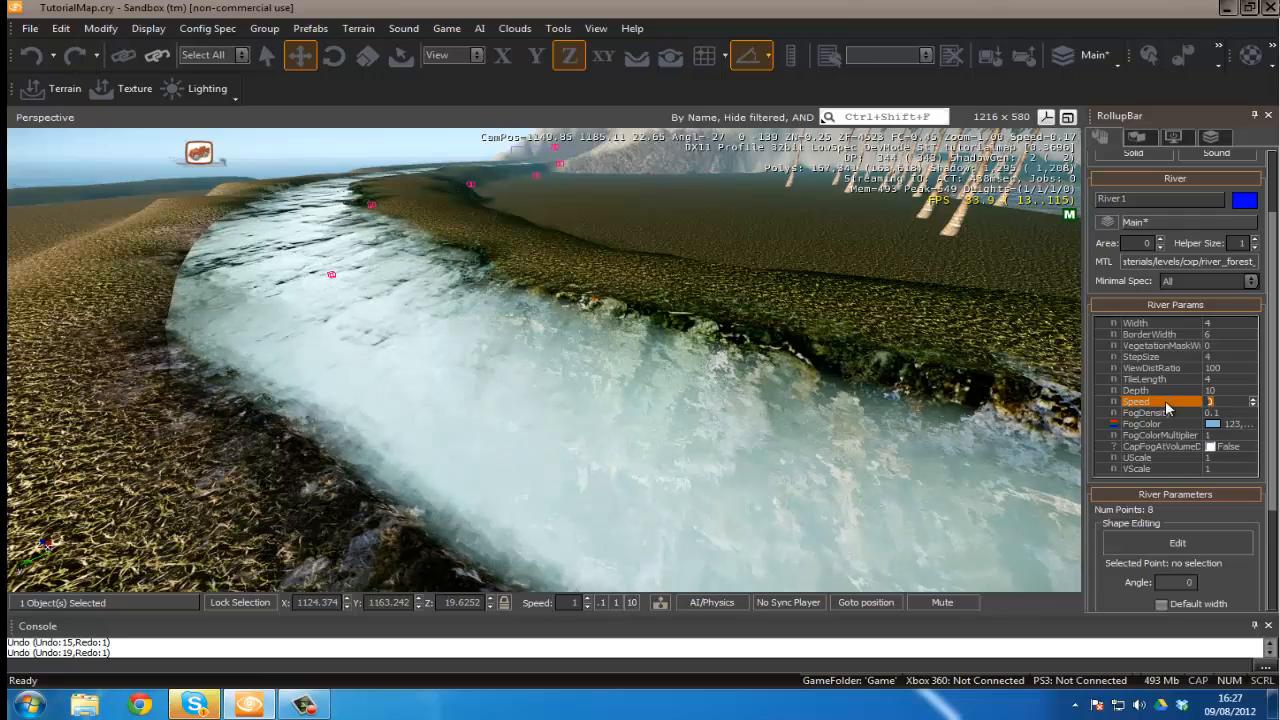
pyautogui.write('10')
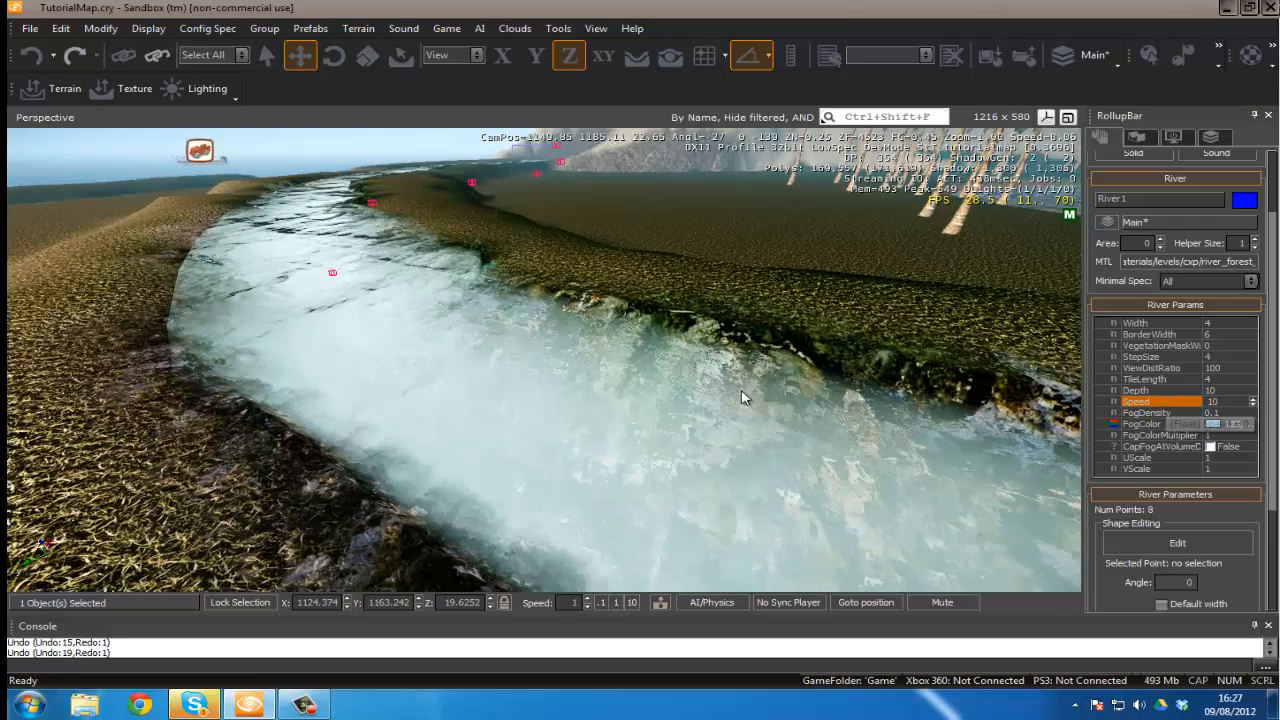
# - Switch to game mode and walk the player into the river to test the flowing water
pyautogui.hotkey('ctrl', 'g')
pyautogui.press('w')
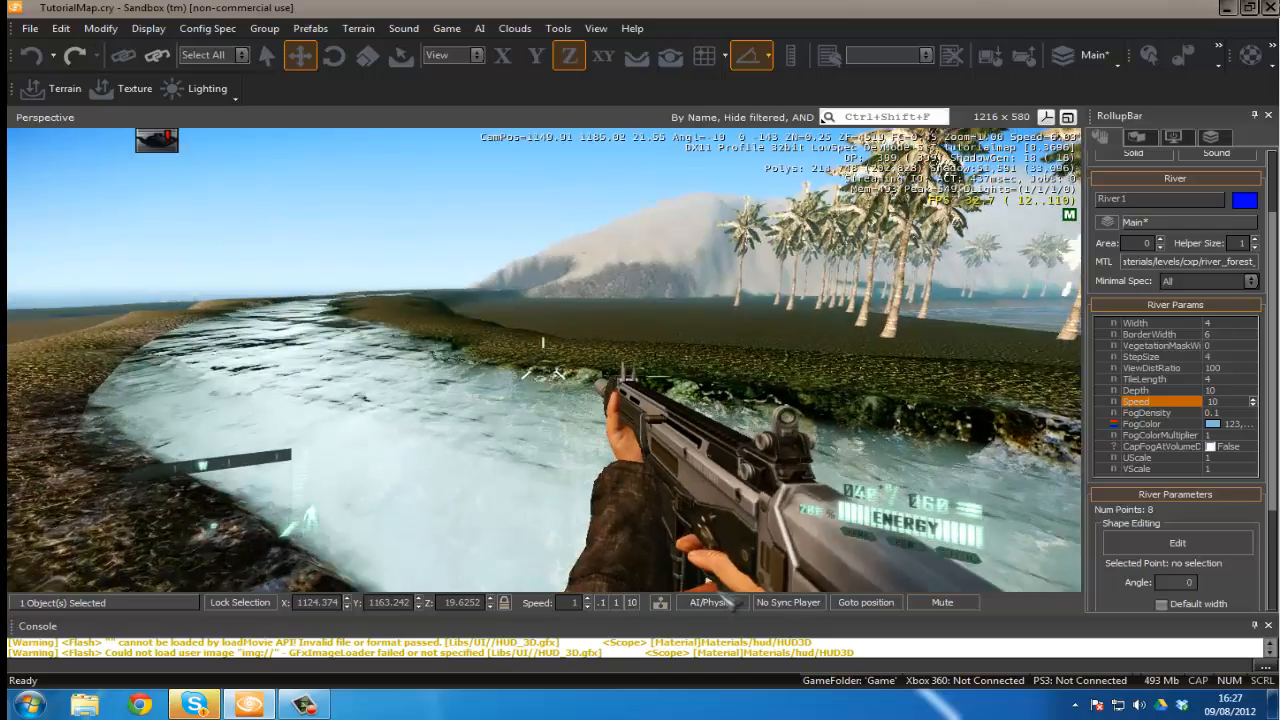
pyautogui.press('w')
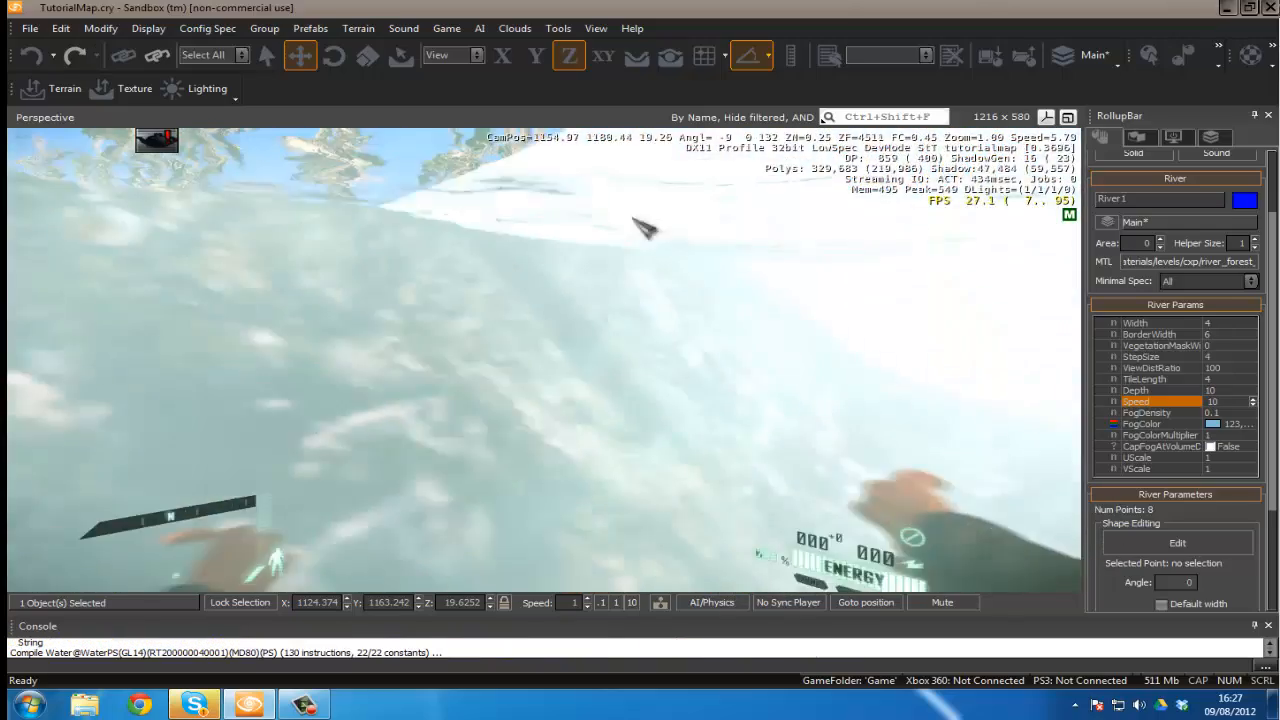
# - Swim the player through the flowing river, climb out onto the grassy bank and leave game mode
pyautogui.press('w')
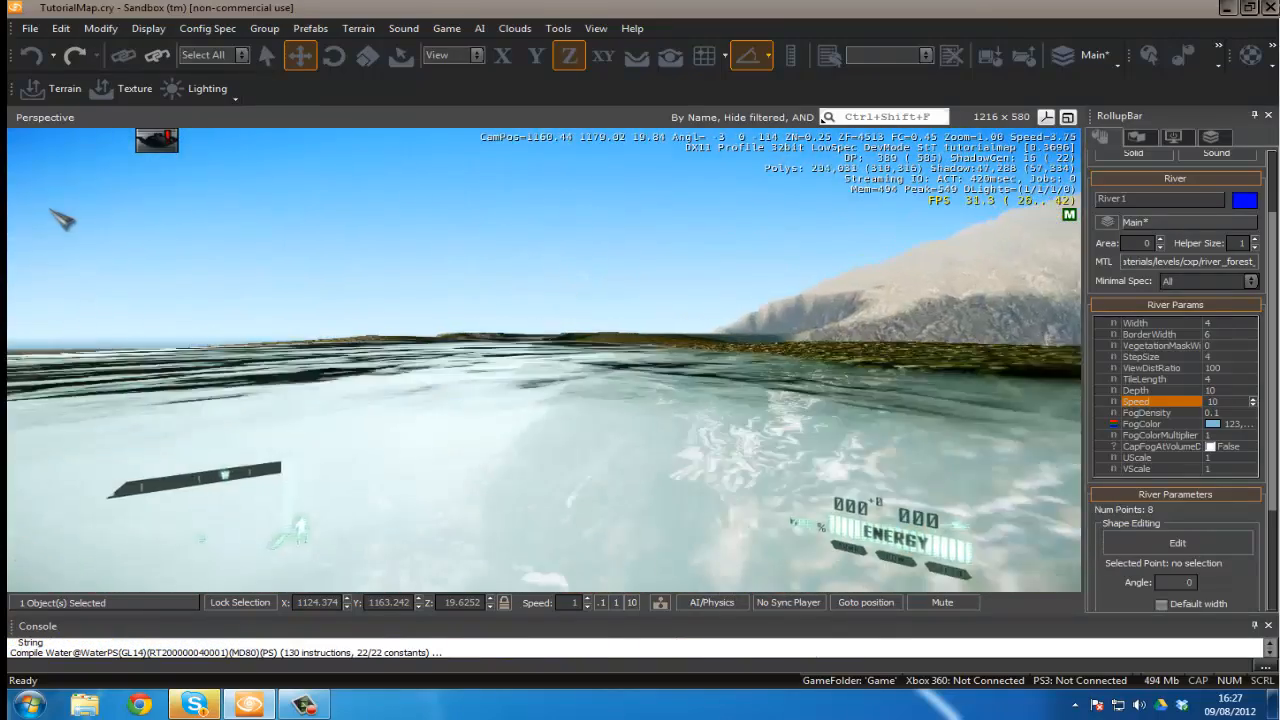
pyautogui.press('w')
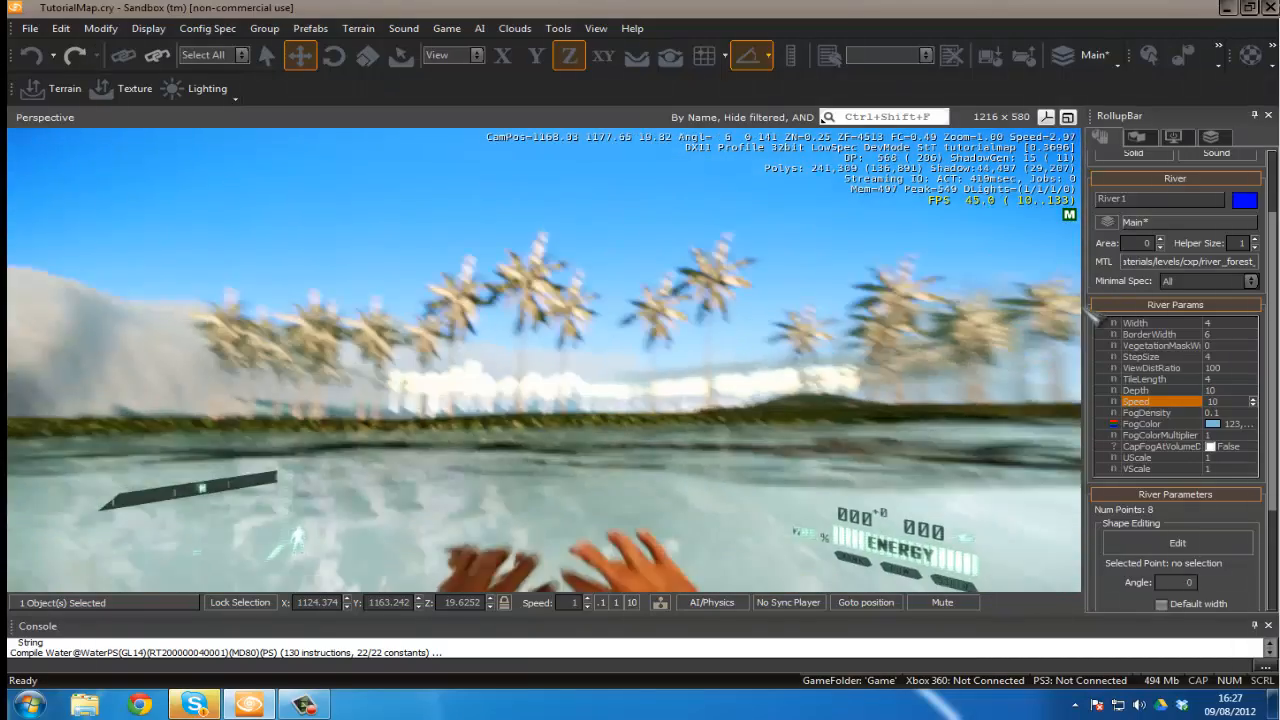
pyautogui.press('w')
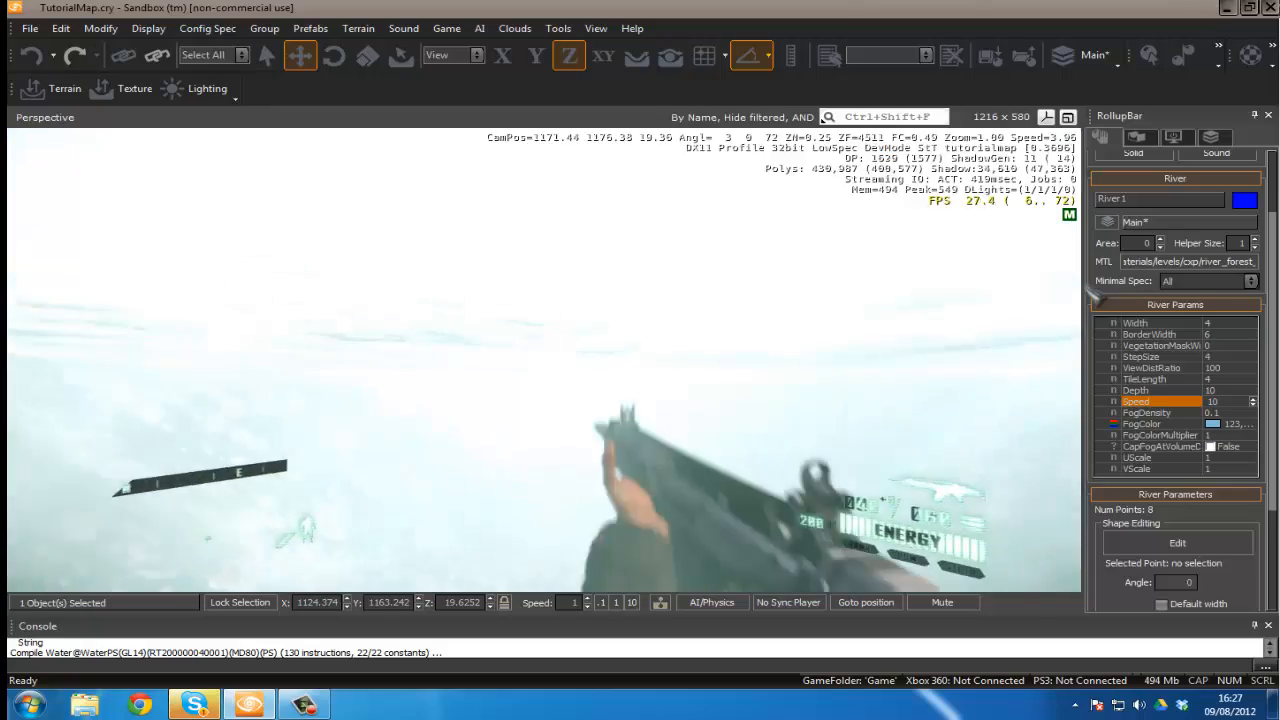
pyautogui.press('w')
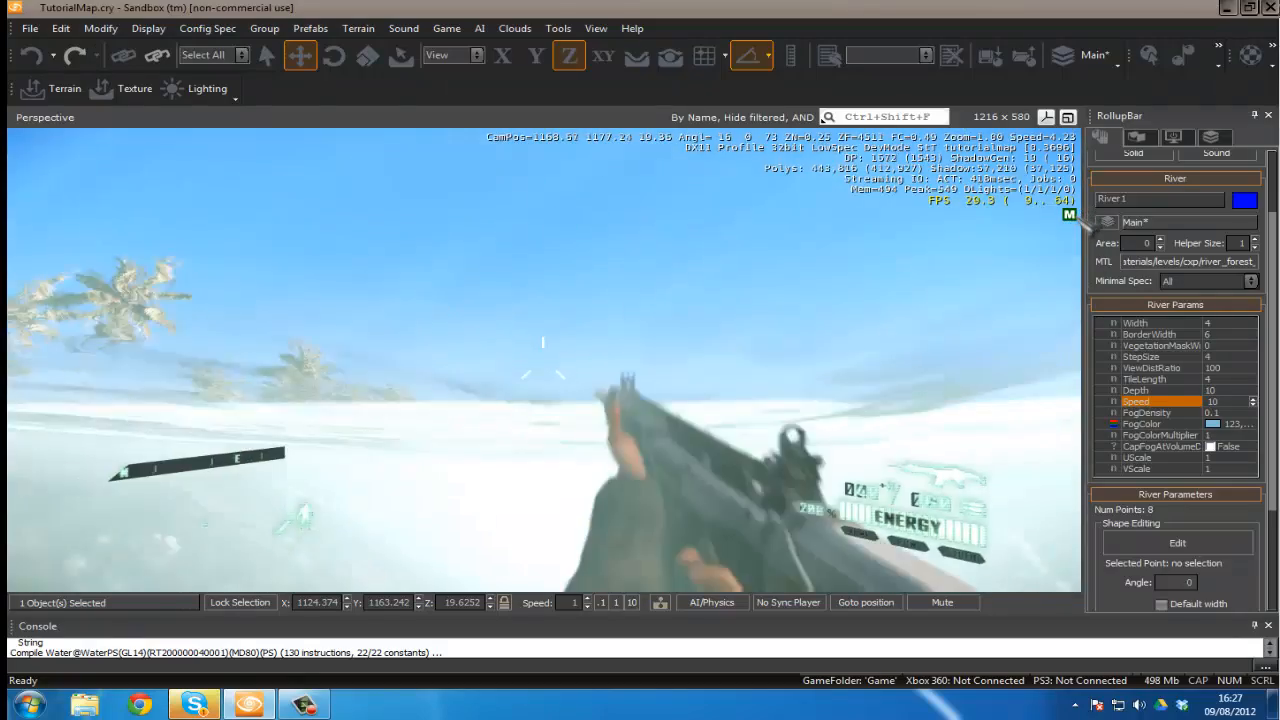
pyautogui.press('w')
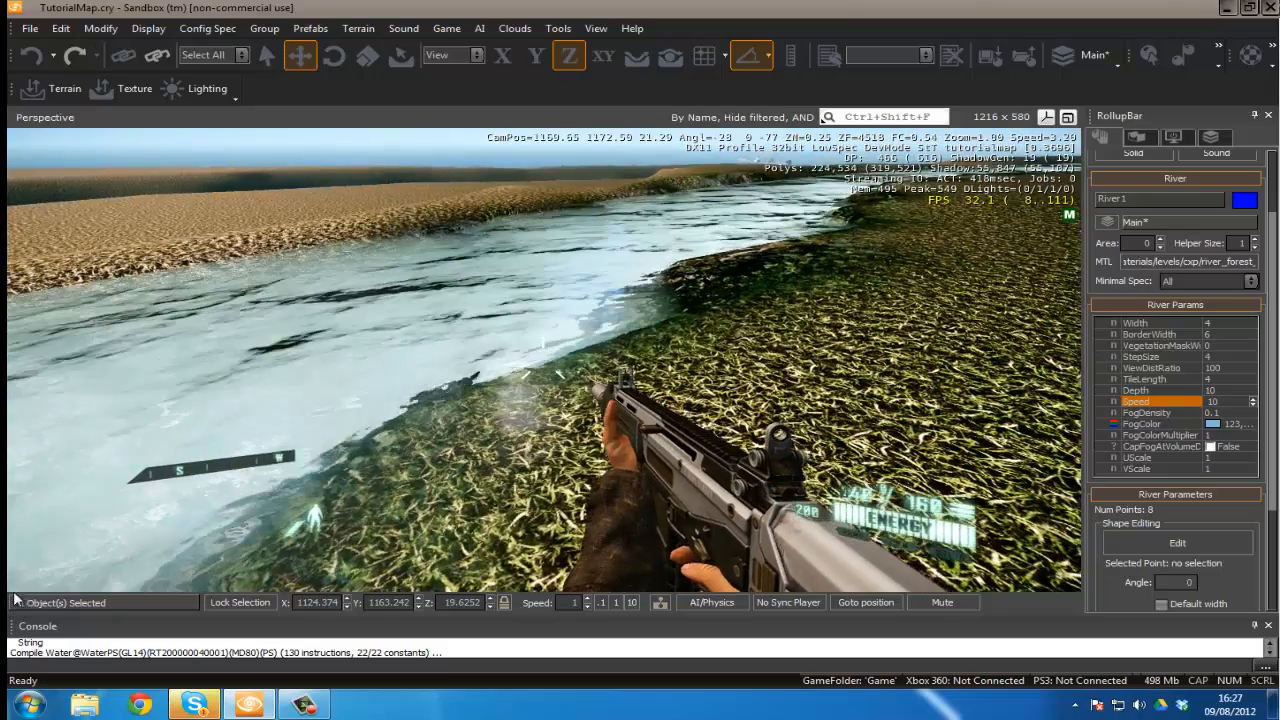
pyautogui.press('Escape')
# - Examine the river's water surface and rocky banks from its starting point by the lake to the first bend
pyautogui.press('s')
pyautogui.moveTo(515, 365); pyautogui.dragTo(690, 318, button='right')
pyautogui.press('w')
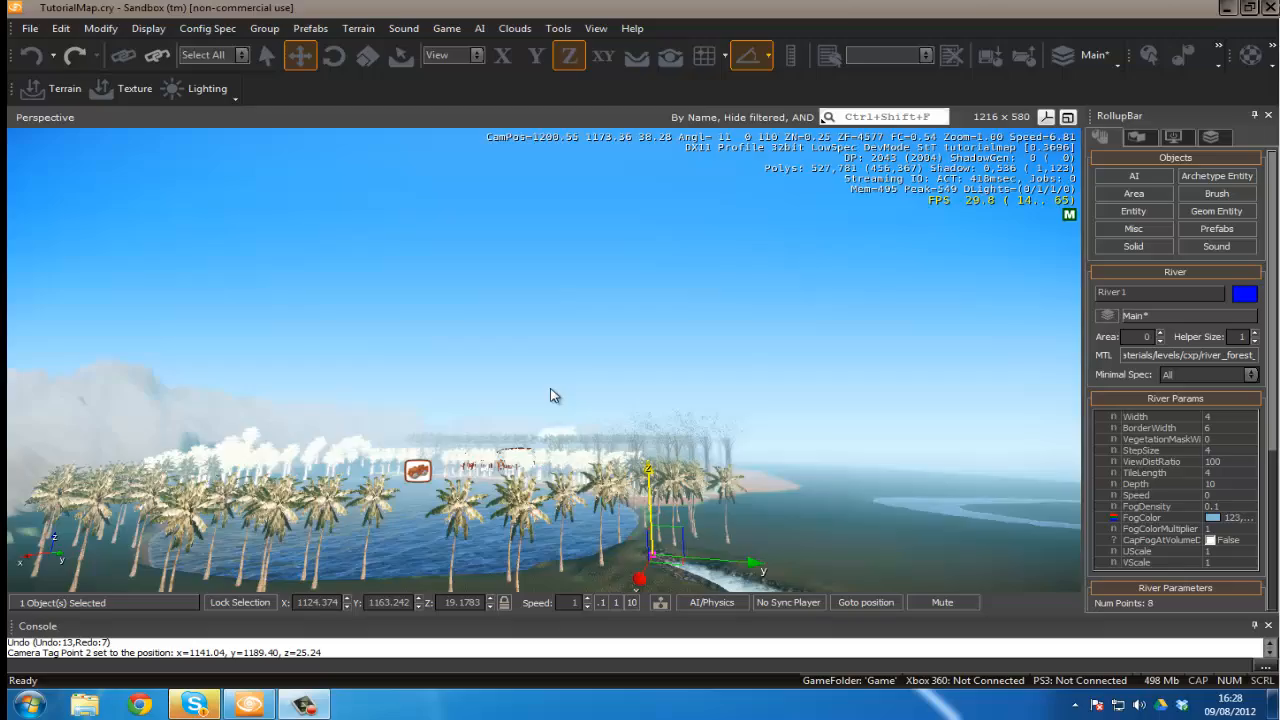
pyautogui.press('w')
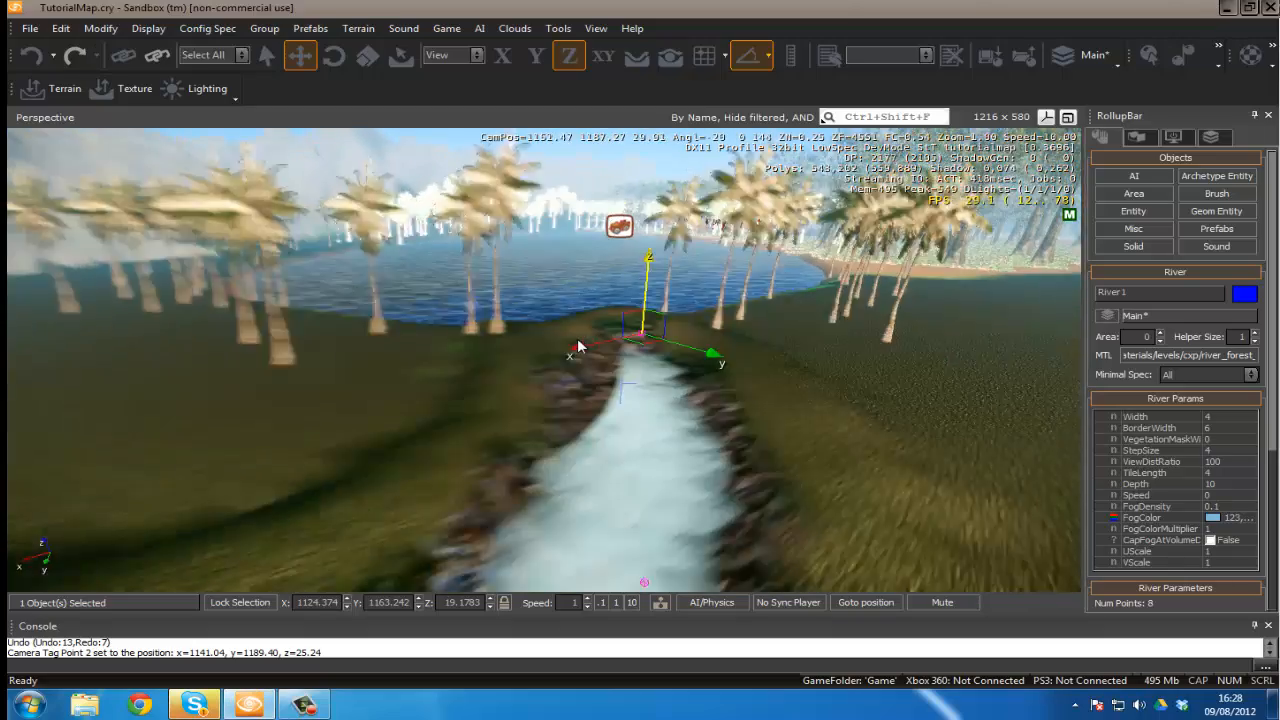
pyautogui.press('w')
pyautogui.moveTo(577, 340); pyautogui.dragTo(581, 340, button='right')
pyautogui.press('d')
pyautogui.press('s')
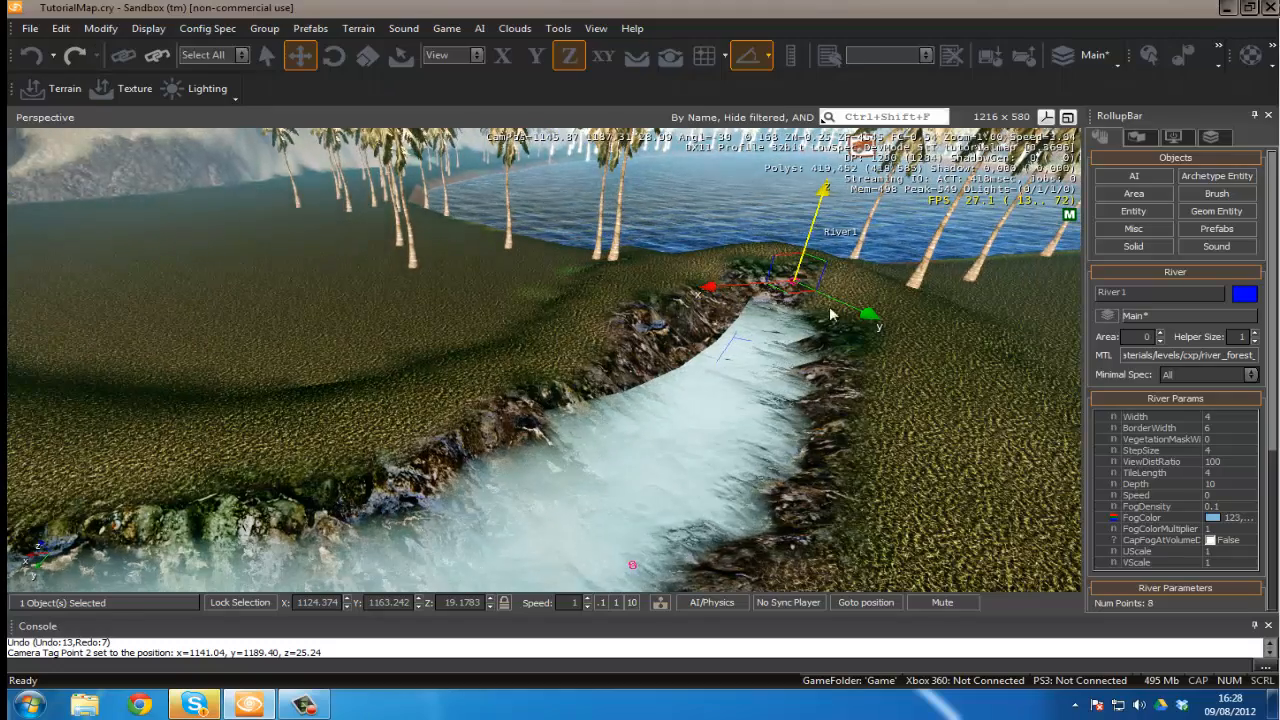
pyautogui.moveTo(826, 389); pyautogui.dragTo(838, 391, button='right')
pyautogui.press('d')
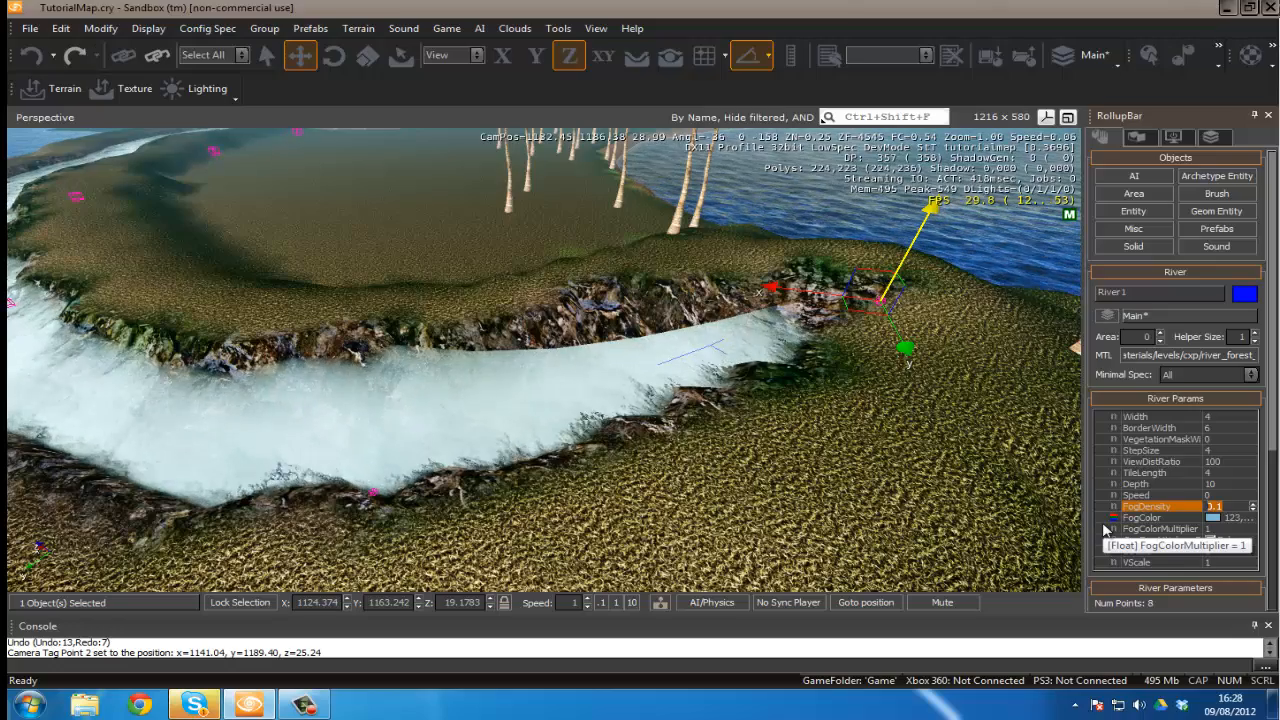
# - Set the river's FogDensity to 0.05 and check the water clarity along the rocky bank
pyautogui.press('w')
pyautogui.moveTo(817, 403); pyautogui.dragTo(843, 401, button='right')
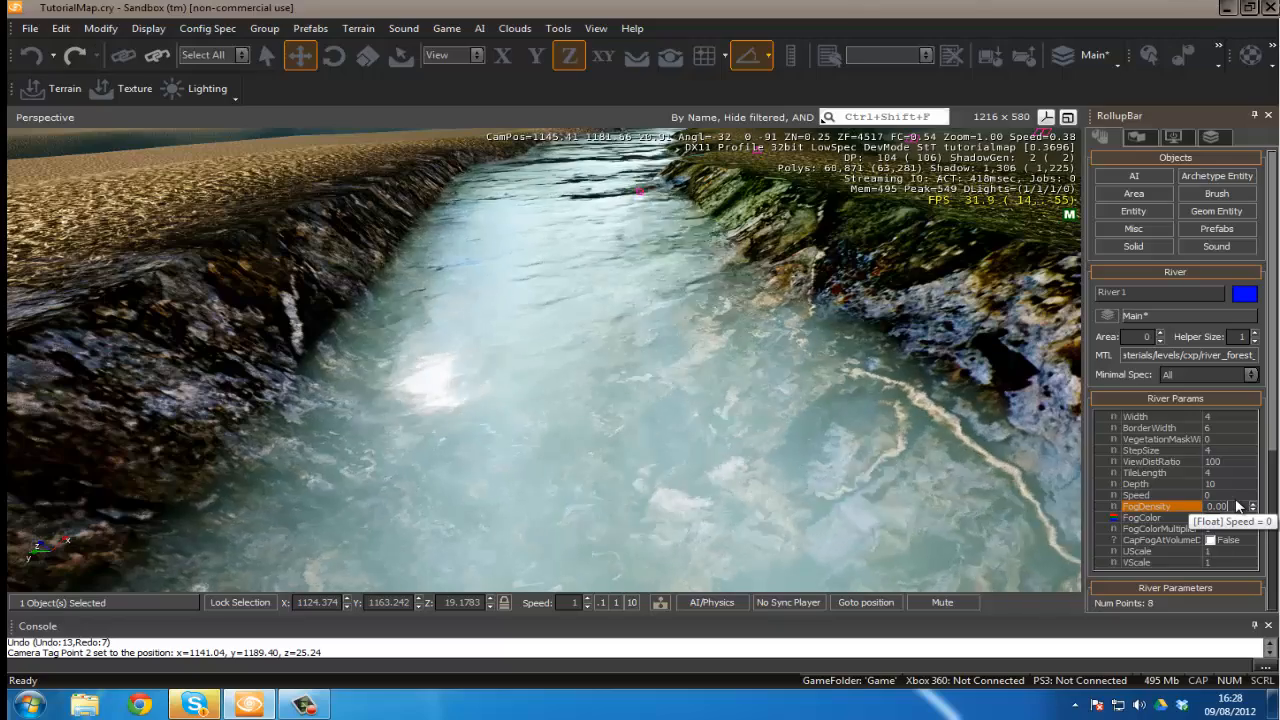
pyautogui.press('Return')
pyautogui.moveTo(284, 338)
pyautogui.mouseDown(button='right')
pyautogui.moveTo(294, 329)
pyautogui.moveTo(284, 338)
pyautogui.mouseUp(button='right')
pyautogui.press('s')
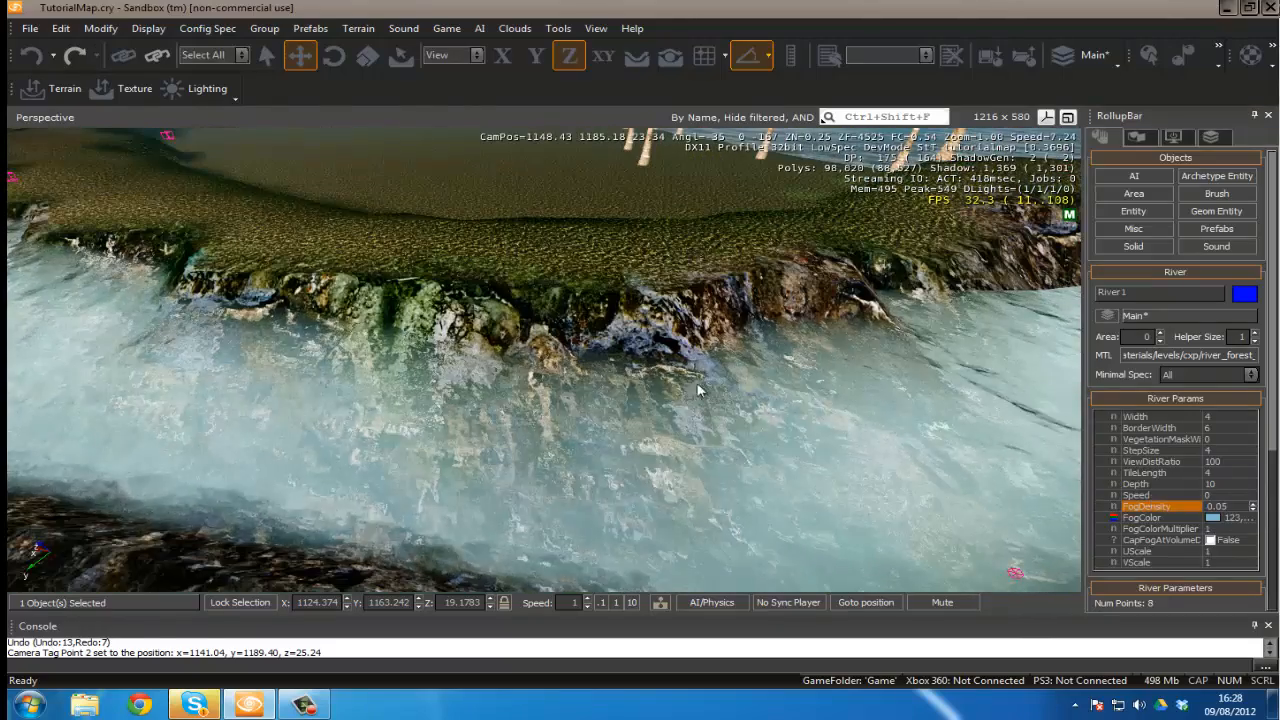
# - Reduce the river's FogDensity to 0.01 and check the water's transparency along its course
pyautogui.click(1218, 506)
pyautogui.click(1232, 505)
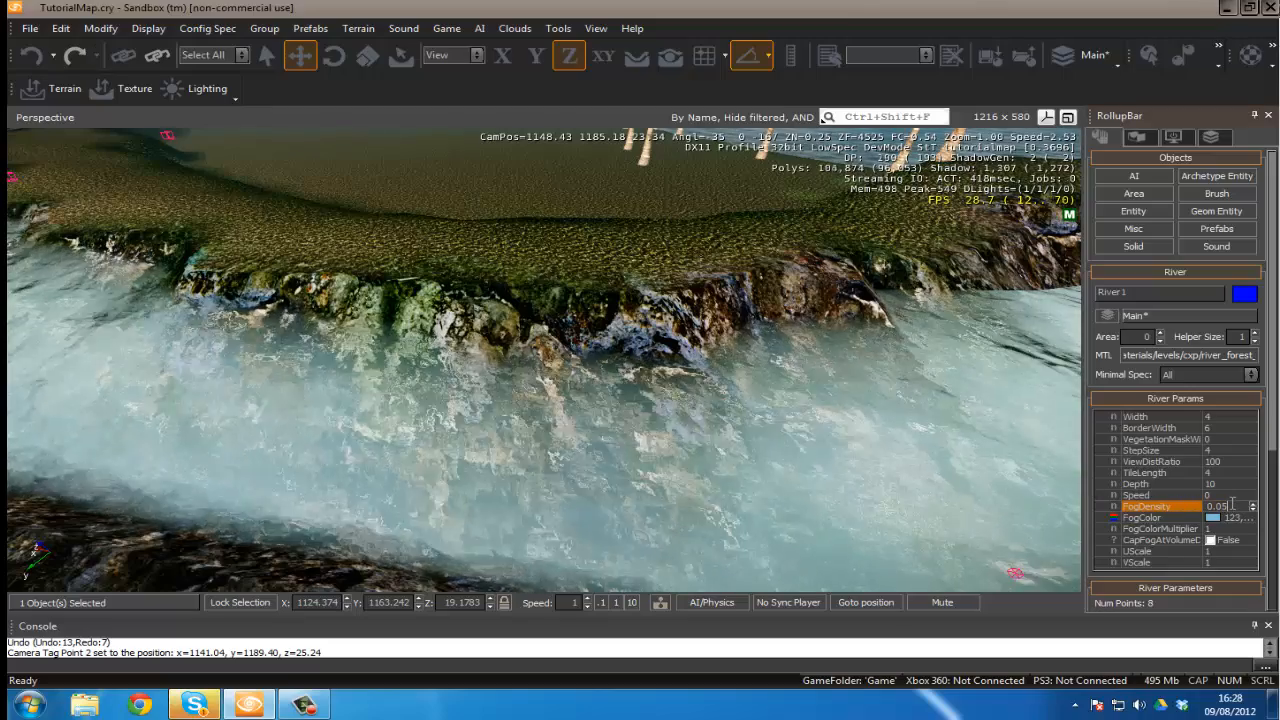
pyautogui.press('BackSpace')
pyautogui.write('1')
pyautogui.press('Return')
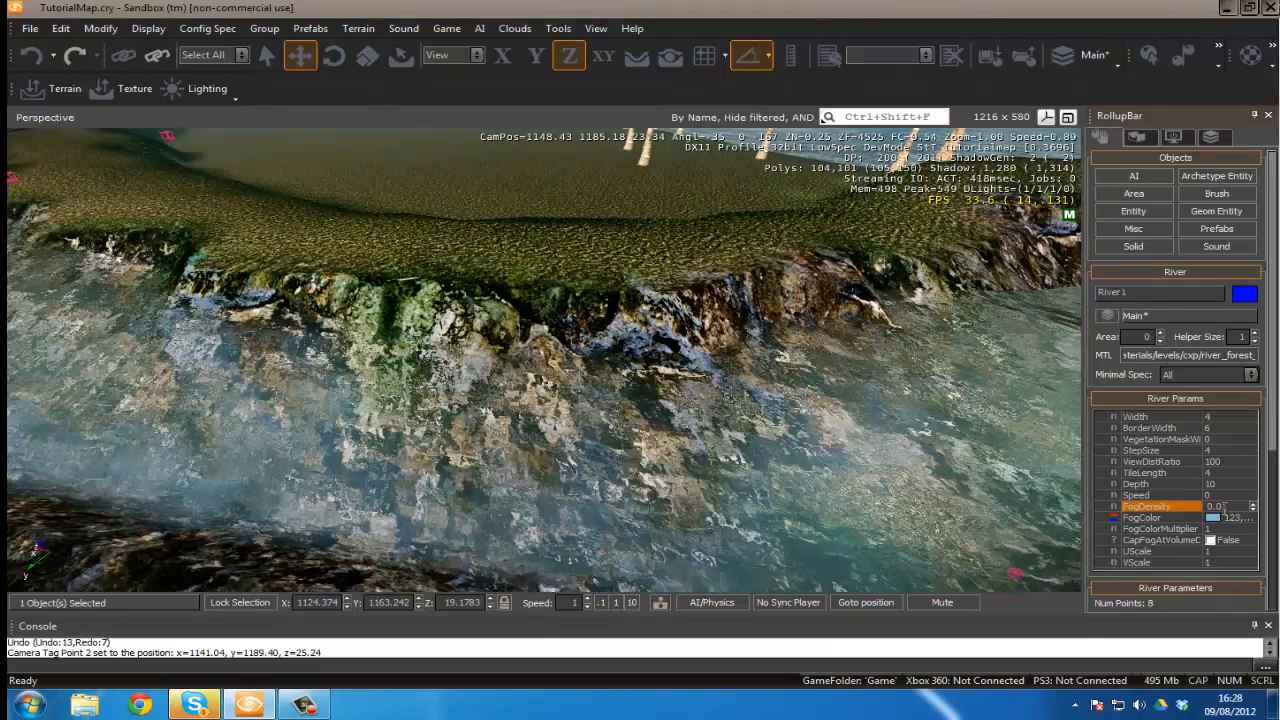
pyautogui.press('a')
pyautogui.moveTo(685, 474); pyautogui.dragTo(198, 194, button='right')
pyautogui.press('w')
pyautogui.press('w')
pyautogui.press('s')
pyautogui.press('w')
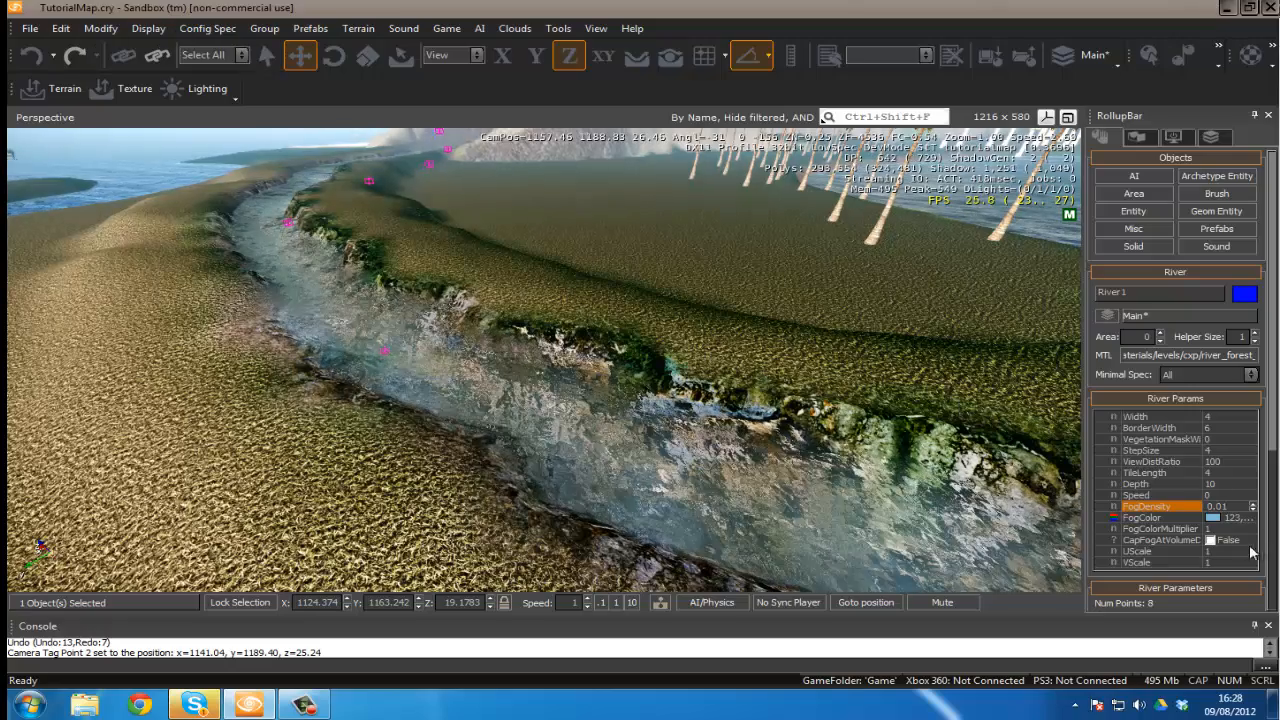
# - Set the river's FogDensity to 1 and inspect the water surface up close
pyautogui.moveTo(1235, 508); pyautogui.dragTo(1154, 516)
pyautogui.write('1')
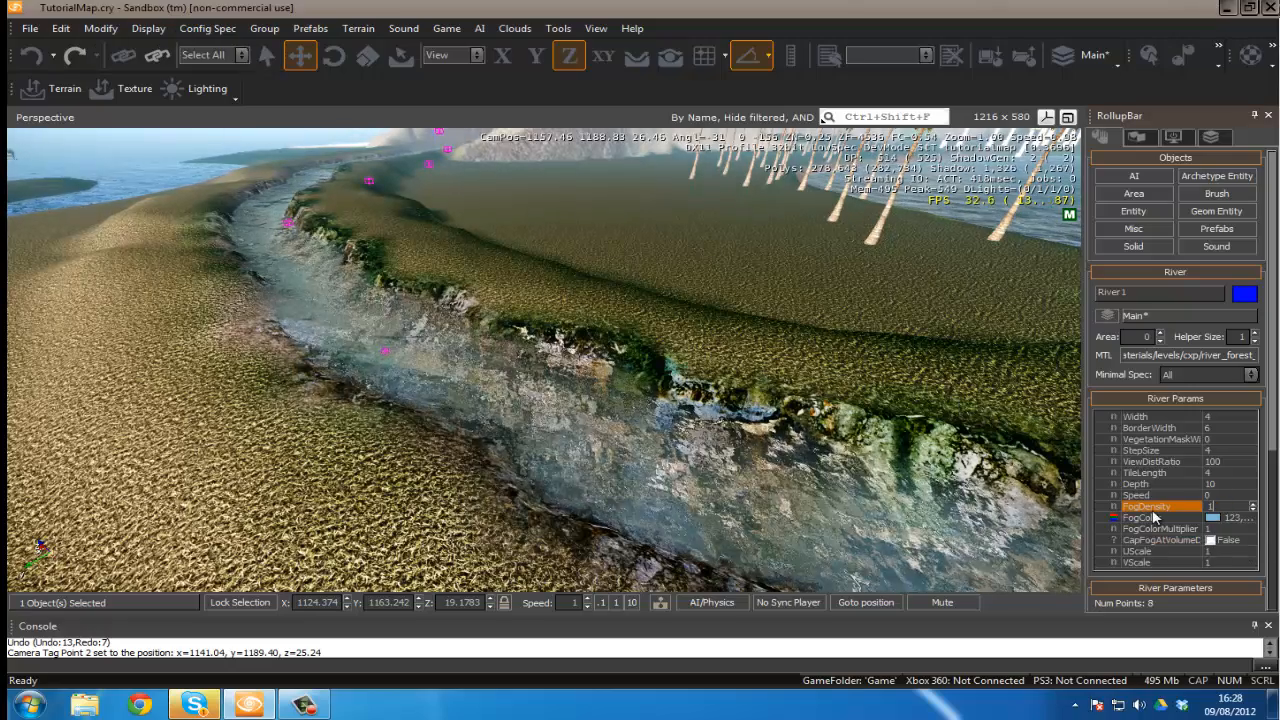
pyautogui.press('Return')
pyautogui.moveTo(862, 483); pyautogui.dragTo(856, 485, button='right')
pyautogui.moveTo(850, 480); pyautogui.dragTo(866, 486, button='right')
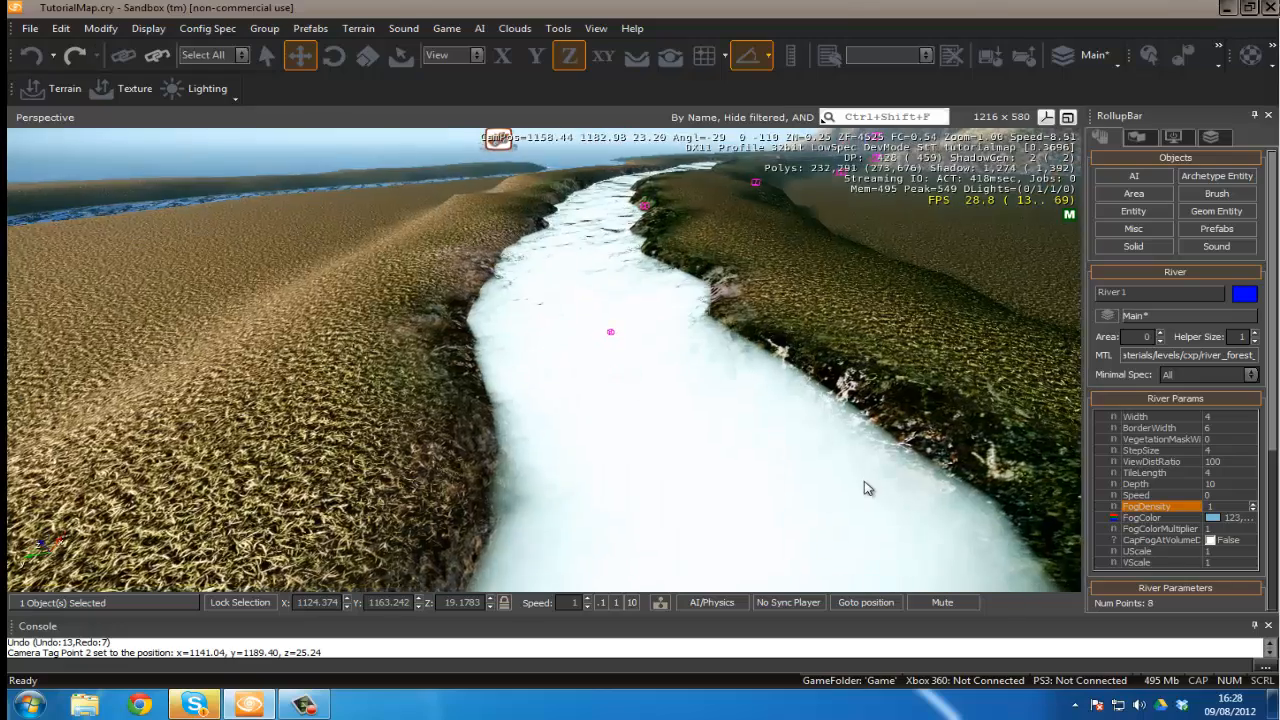
pyautogui.scroll(5, 866, 486)
pyautogui.scroll(-4, 866, 486)
# - Try a FogDensity of 0.5 on the river, and settle on 0.3
pyautogui.click(1143, 510)
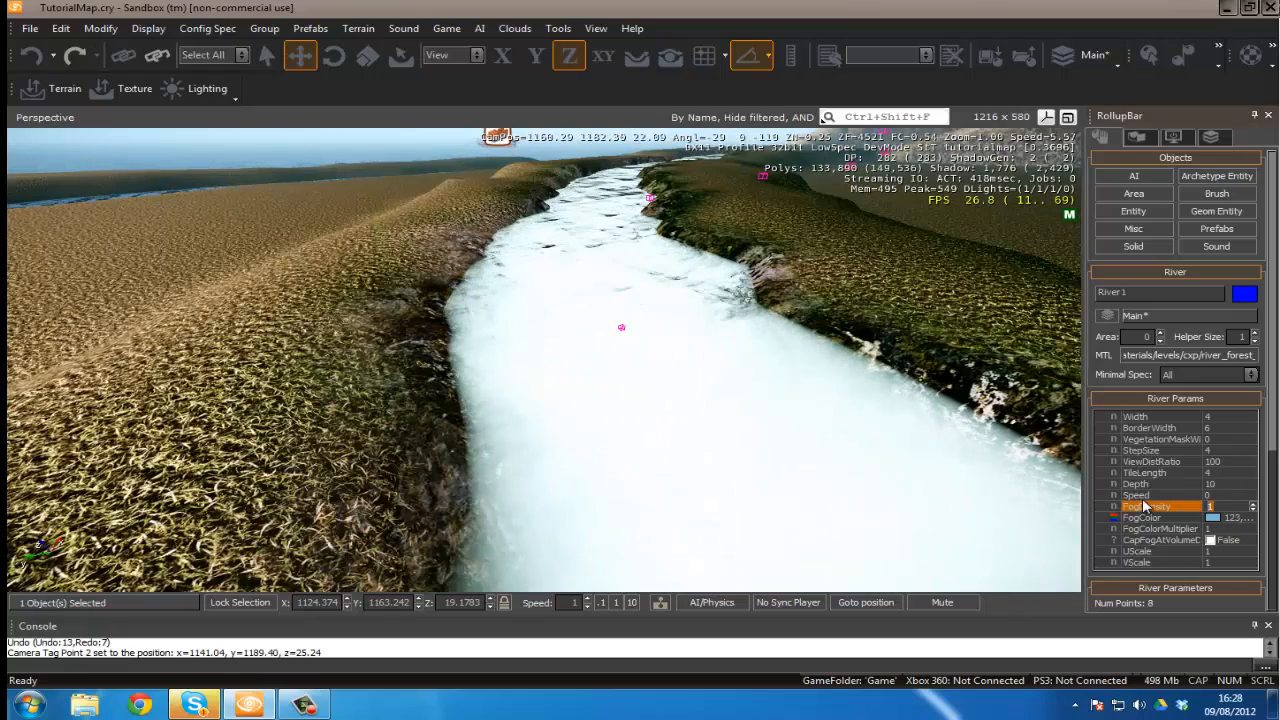
pyautogui.write('0.5')
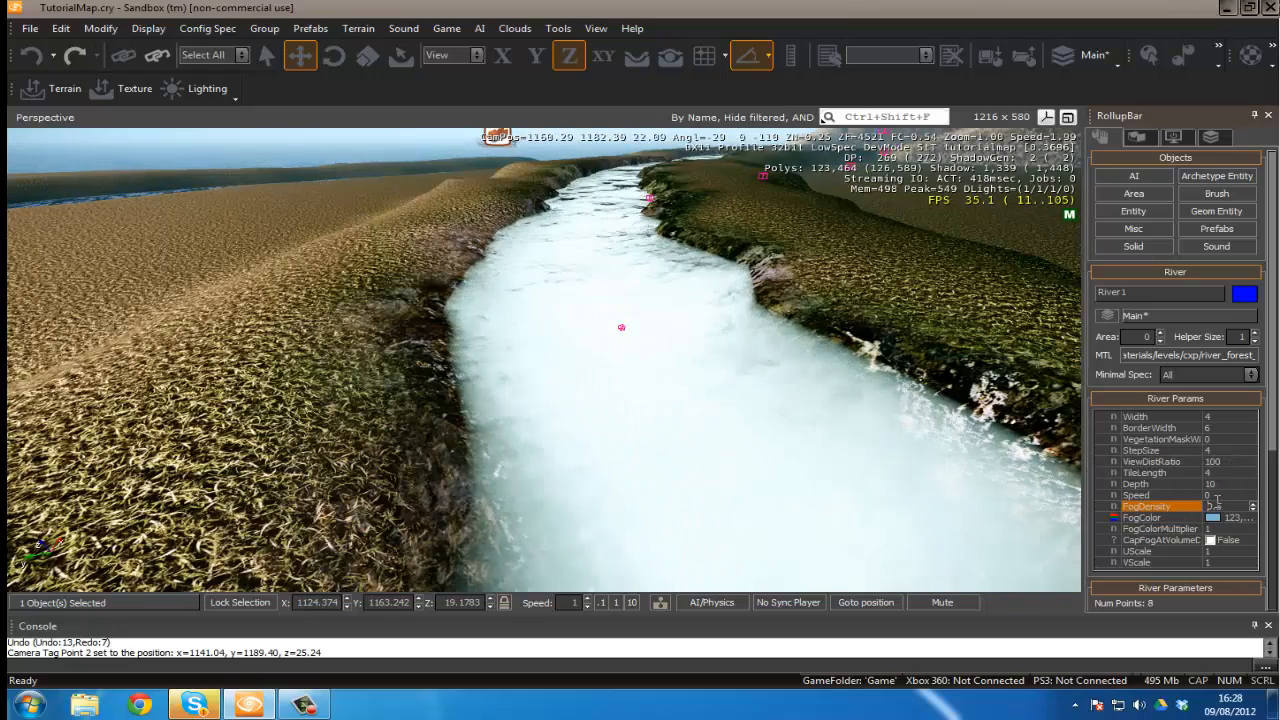
pyautogui.write('3')
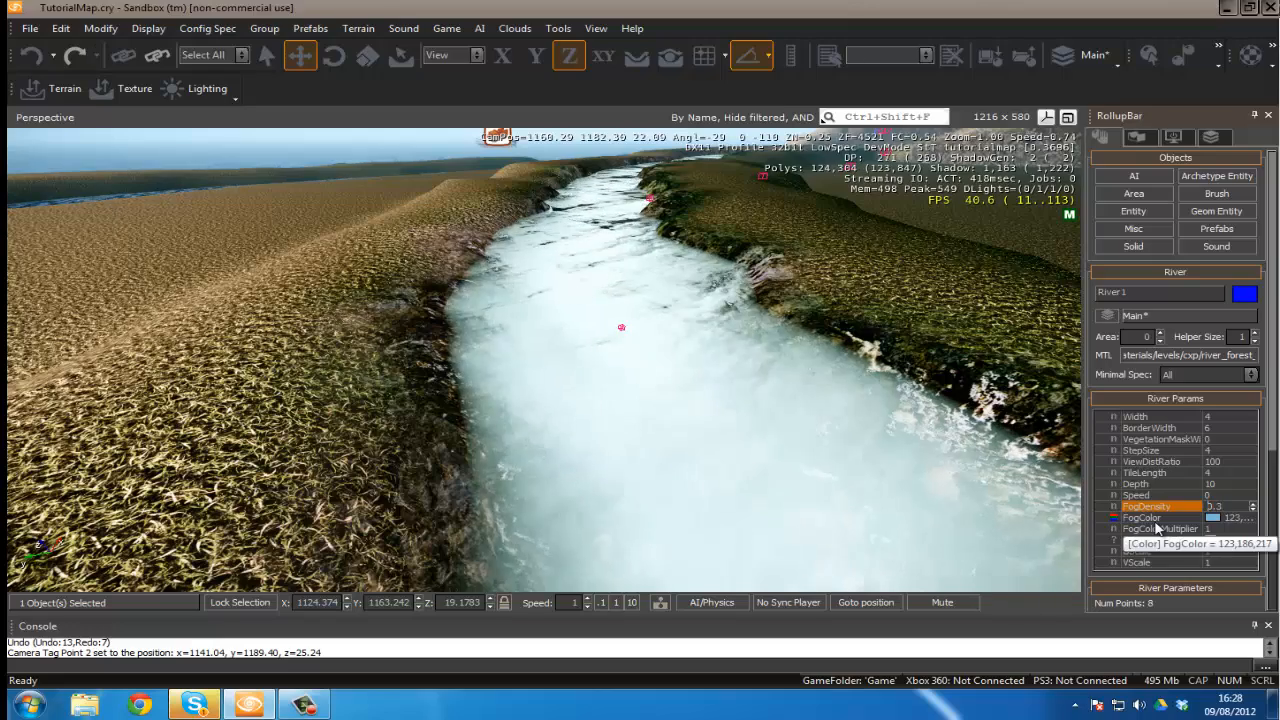
pyautogui.moveTo(671, 400); pyautogui.dragTo(1075, 495, button='right')
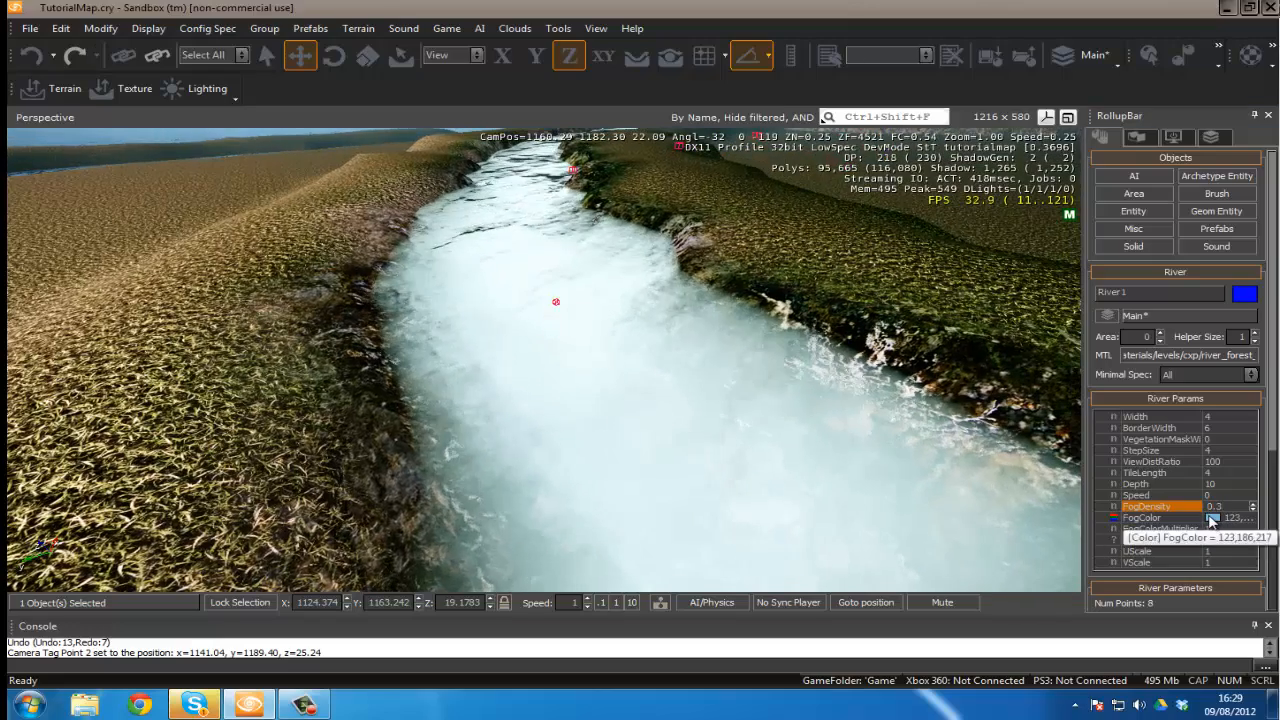
# - Change the river's FogColor to light red (252, 88, 88) and check how the water looks
pyautogui.doubleClick(1216, 517)
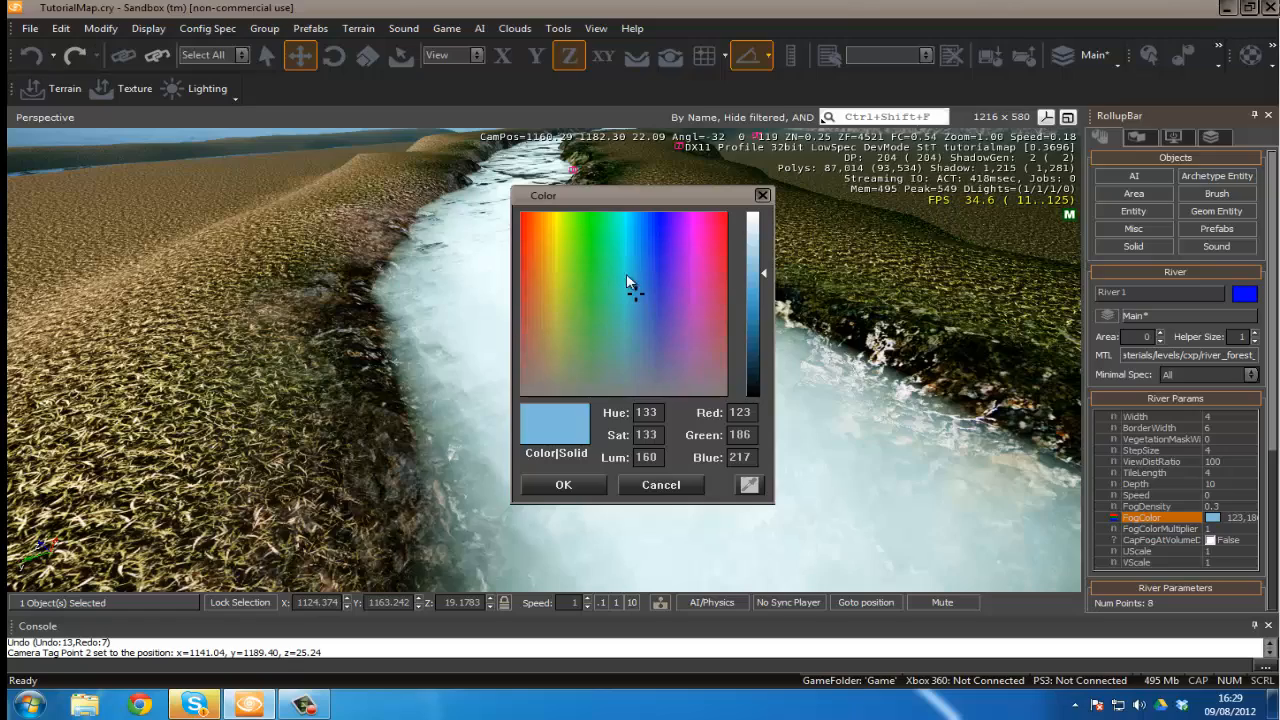
pyautogui.click(534, 215)
pyautogui.click(521, 219)
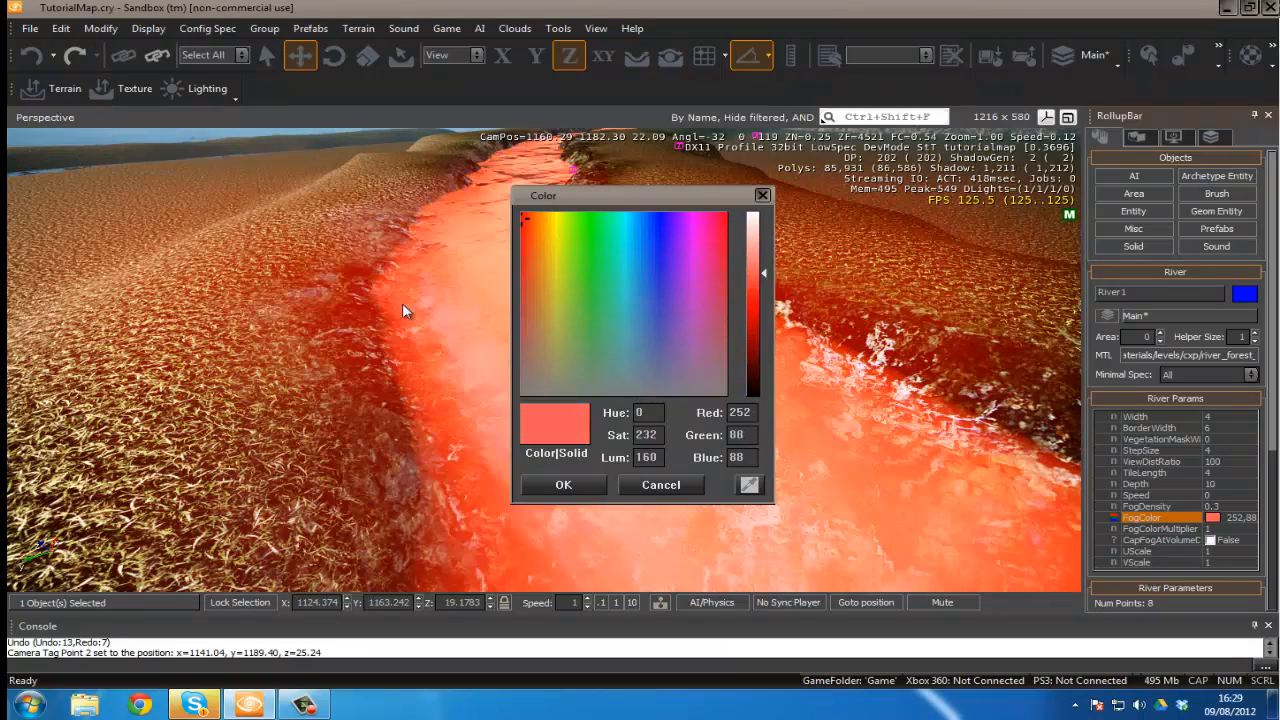
pyautogui.click(563, 485)
pyautogui.moveTo(697, 374); pyautogui.dragTo(676, 380, button='right')
pyautogui.press('a')
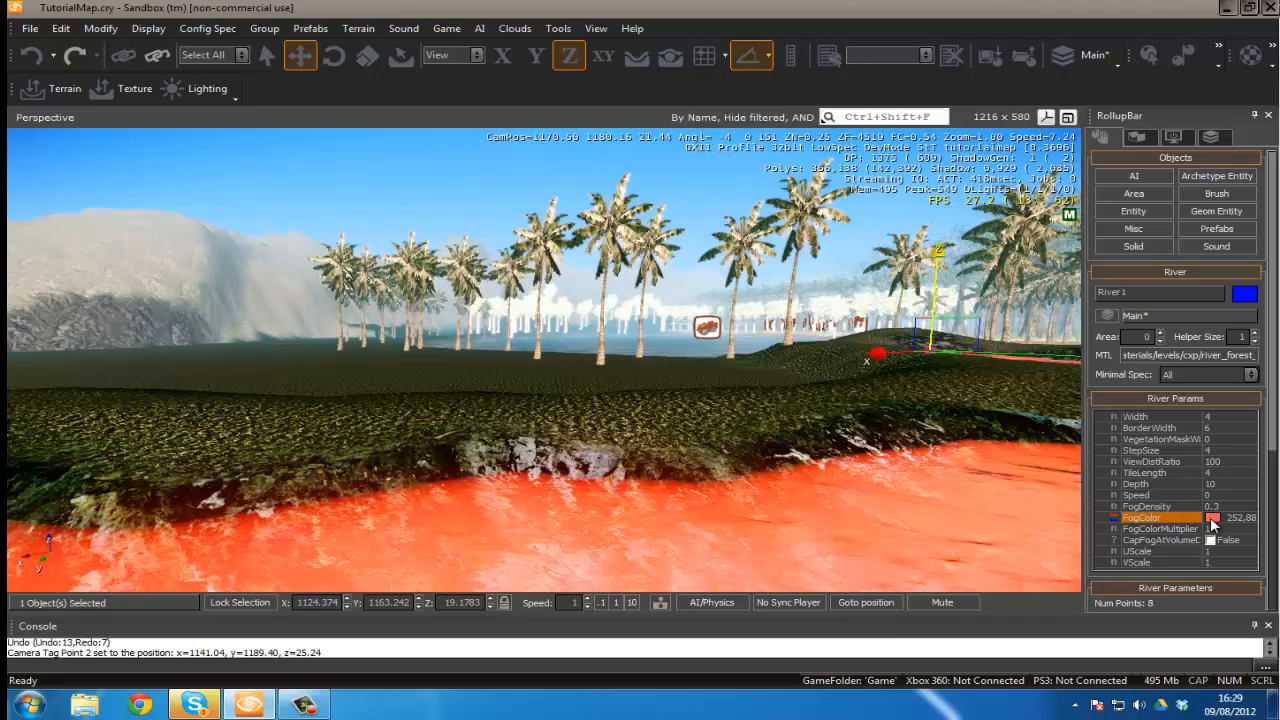
# - Change the river's FogColor to a light green with hue 76 and saturation 240, slightly raising its luminance
pyautogui.click(1211, 519)
pyautogui.click(588, 215)
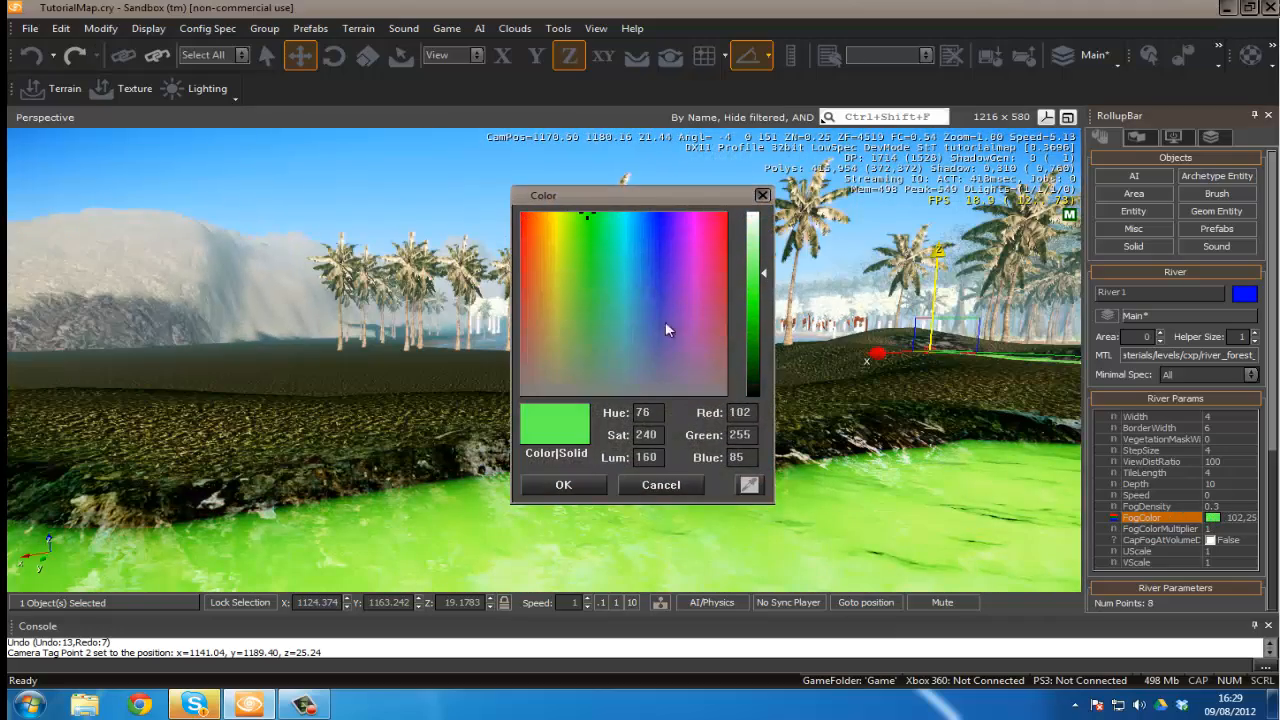
pyautogui.moveTo(760, 296); pyautogui.dragTo(767, 261)
pyautogui.click(563, 484)
pyautogui.moveTo(818, 352); pyautogui.dragTo(828, 356, button='right')
pyautogui.press('s')
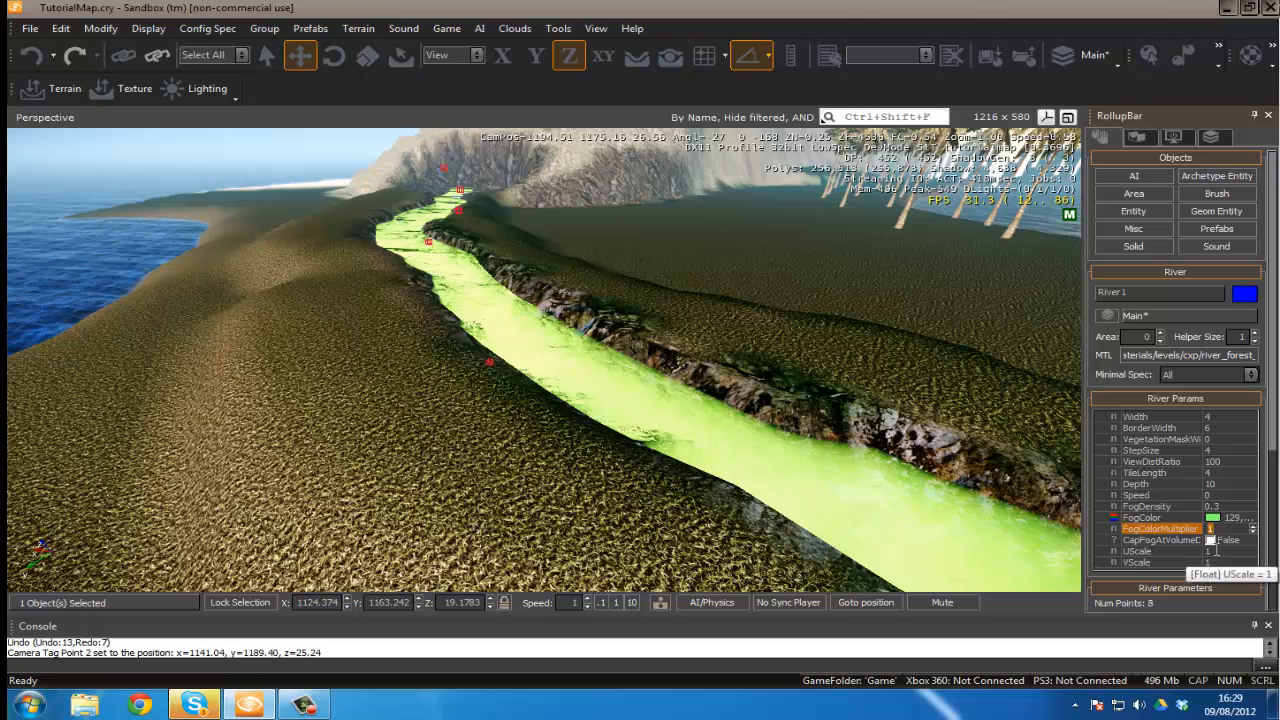
# - Set the river's UScale and VScale to 2 and check the water texture along its course
pyautogui.click(1216, 551)
pyautogui.moveTo(1274, 450); pyautogui.dragTo(1274, 476)
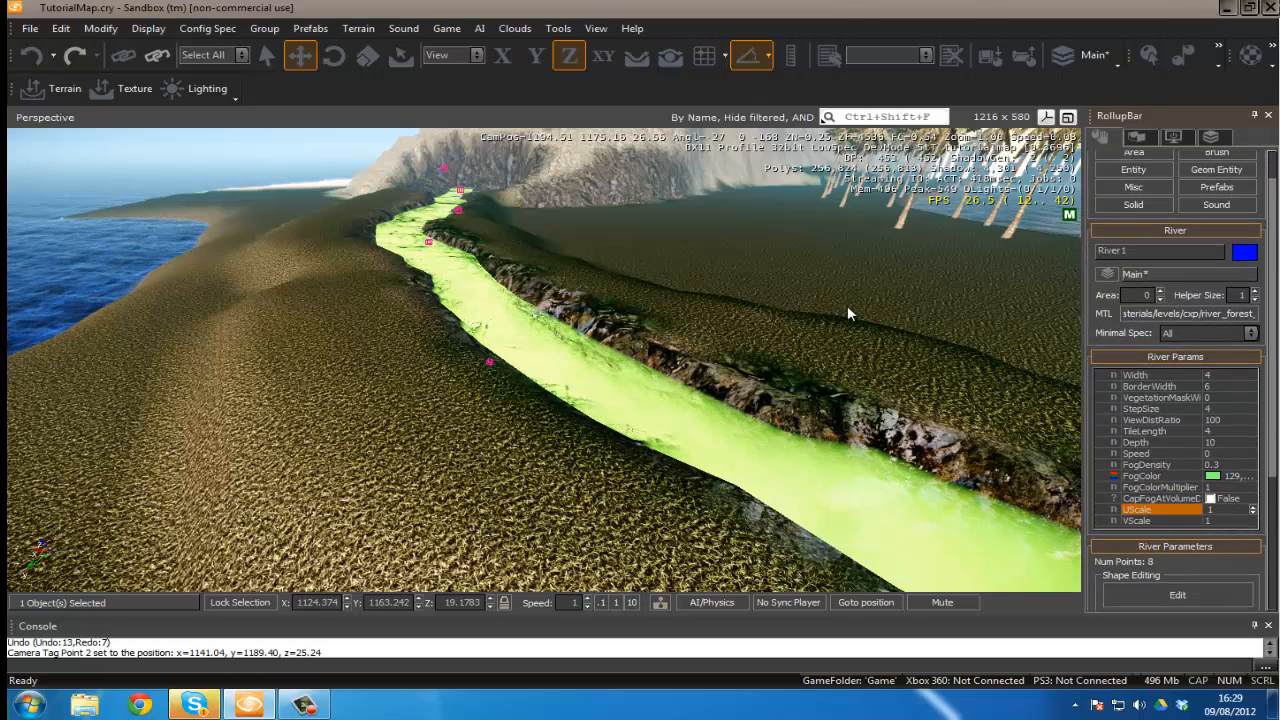
pyautogui.press('w')
pyautogui.moveTo(848, 311); pyautogui.dragTo(806, 306, button='right')
pyautogui.press('w')
pyautogui.press('s')
pyautogui.press('s')
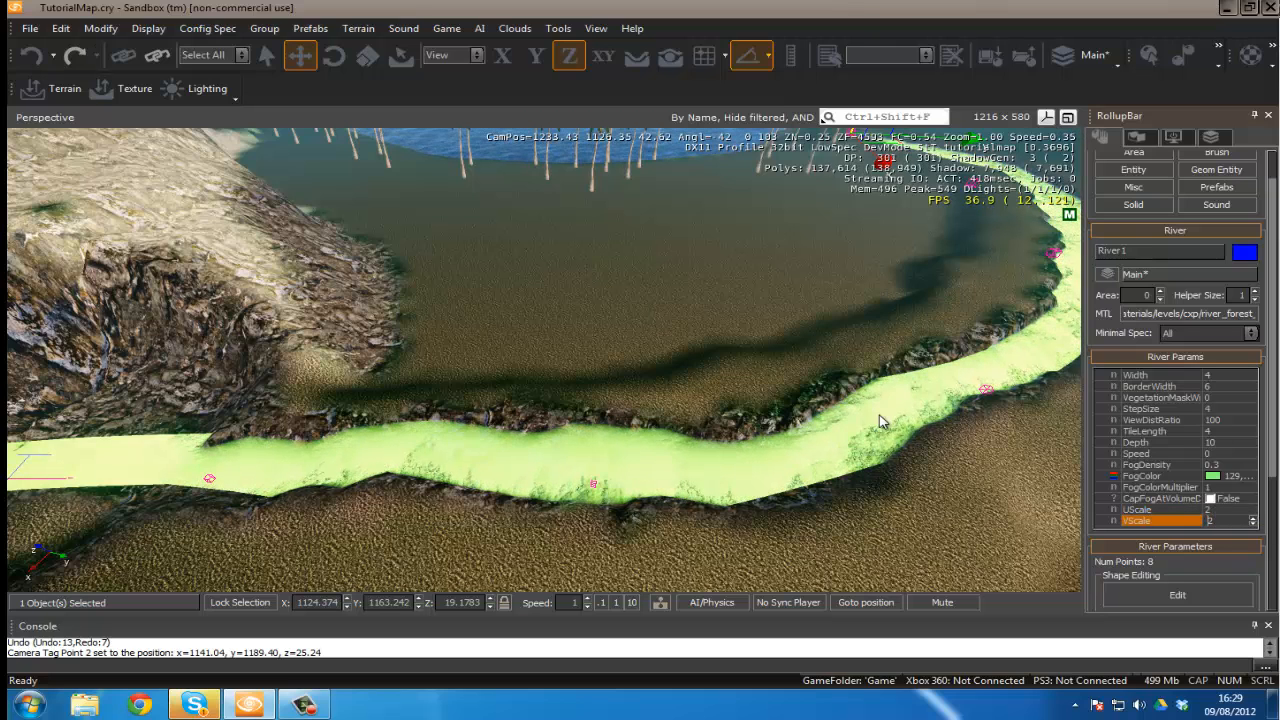
pyautogui.press('w')
pyautogui.moveTo(879, 415); pyautogui.dragTo(1010, 466, button='right')
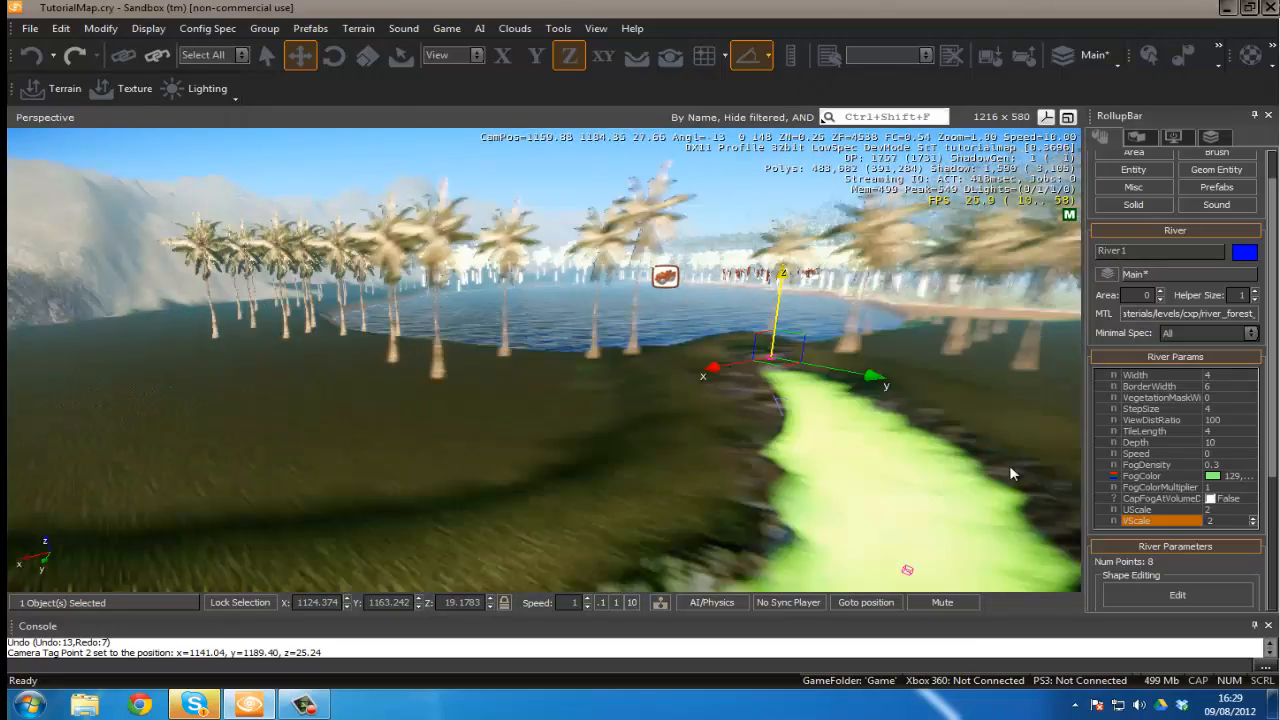
pyautogui.press('s')
# - Align the terrain height map to the river and inspect the reshaped ground along its course
pyautogui.scroll(-5, 1276, 420)
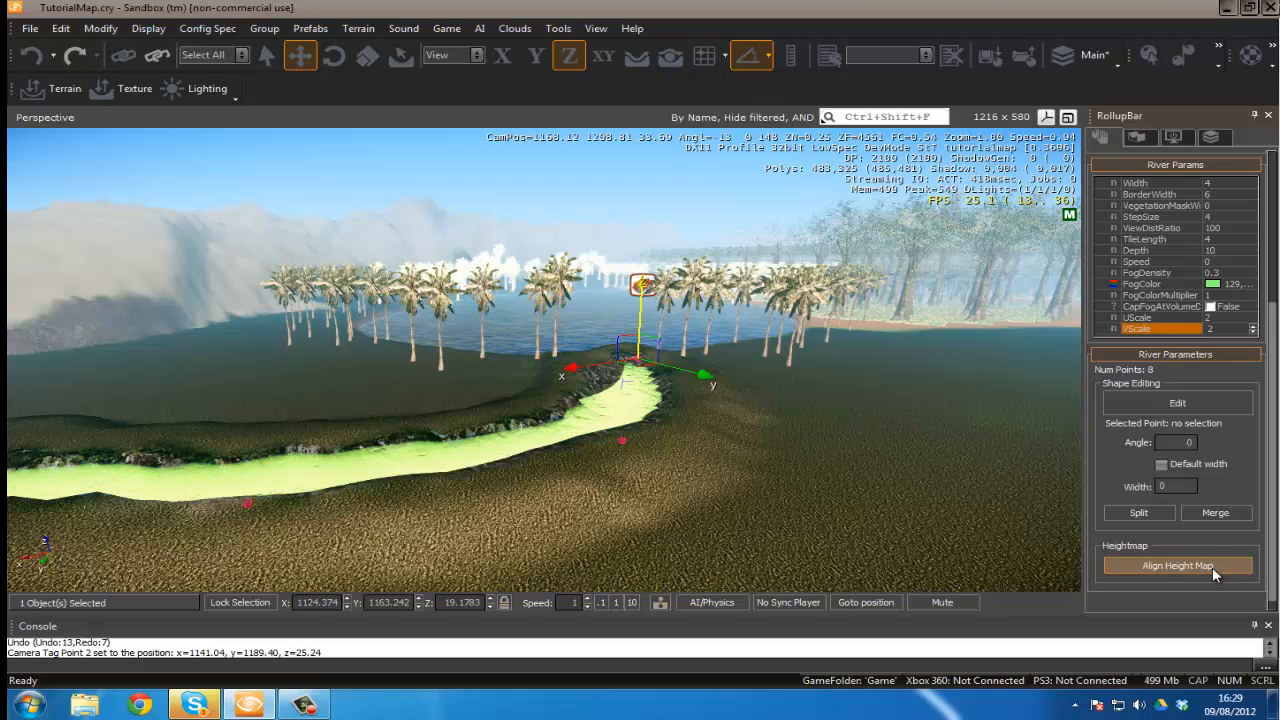
pyautogui.click(1212, 567)
pyautogui.press('w')
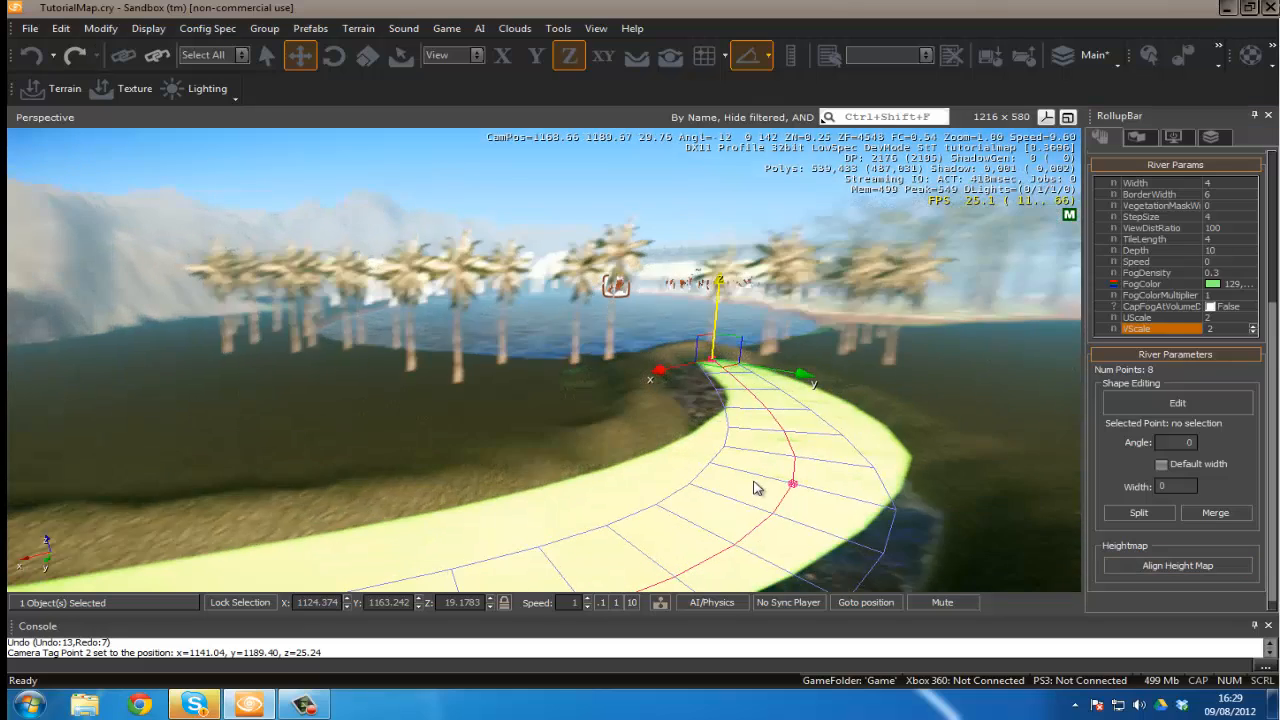
pyautogui.press('w')
pyautogui.moveTo(751, 479)
pyautogui.mouseDown(button='right')
pyautogui.moveTo(712, 489)
pyautogui.moveTo(751, 479)
pyautogui.moveTo(735, 471)
pyautogui.moveTo(755, 482)
pyautogui.moveTo(757, 466)
pyautogui.moveTo(837, 463)
pyautogui.moveTo(758, 460)
pyautogui.mouseUp(button='right')
pyautogui.press('s')
pyautogui.press('w')
pyautogui.press('w')
pyautogui.press('s')
pyautogui.press('s')
# - Undo the height map alignment of the terrain along the river
pyautogui.hotkey('ctrl', 'z')
pyautogui.press('w')
pyautogui.press('s')
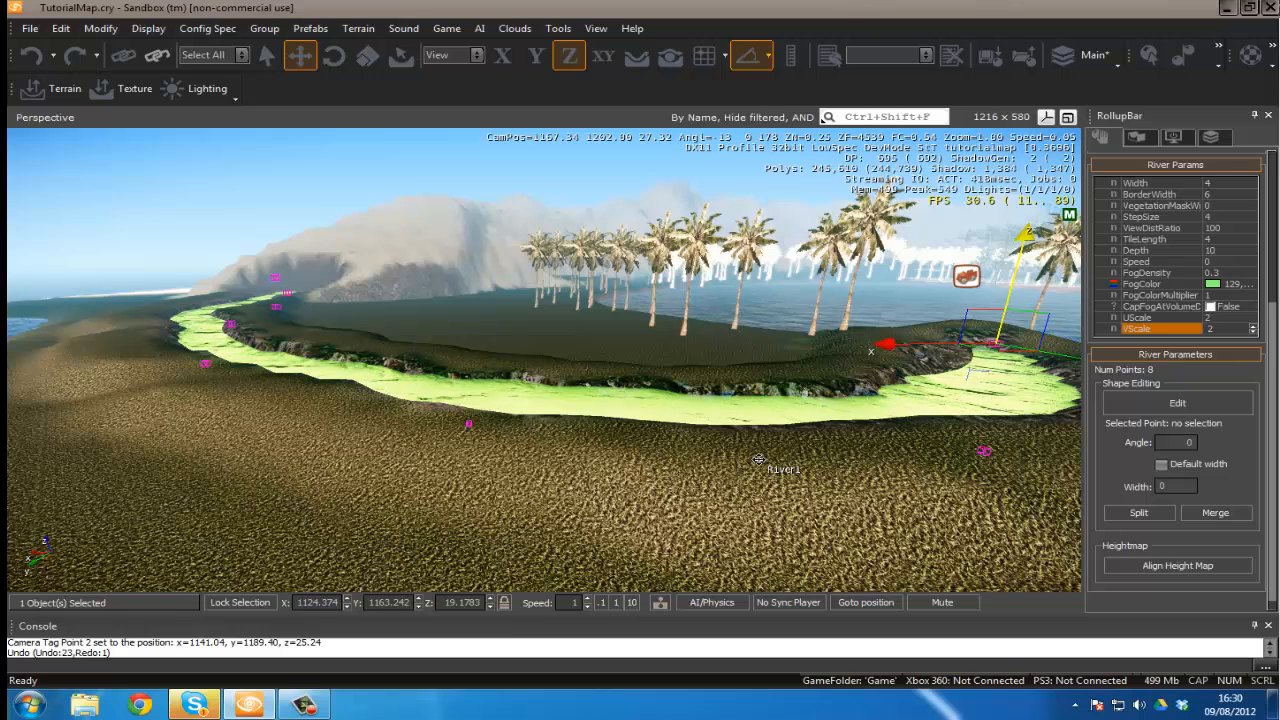
# - Recolour the river's FogColor with a blue of hue 165 and saturation 232, raising the luminance to 240
pyautogui.click(1213, 284)
pyautogui.moveTo(651, 314); pyautogui.dragTo(663, 220)
pyautogui.moveTo(764, 262); pyautogui.dragTo(763, 222)
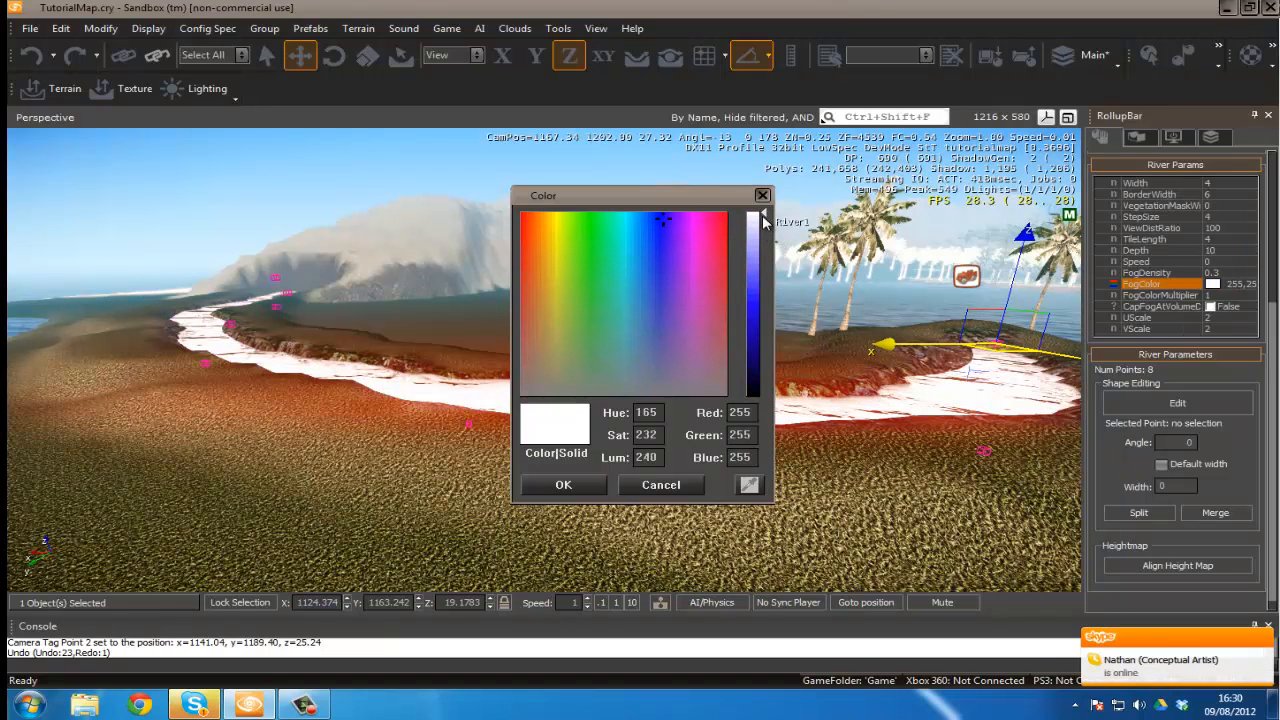